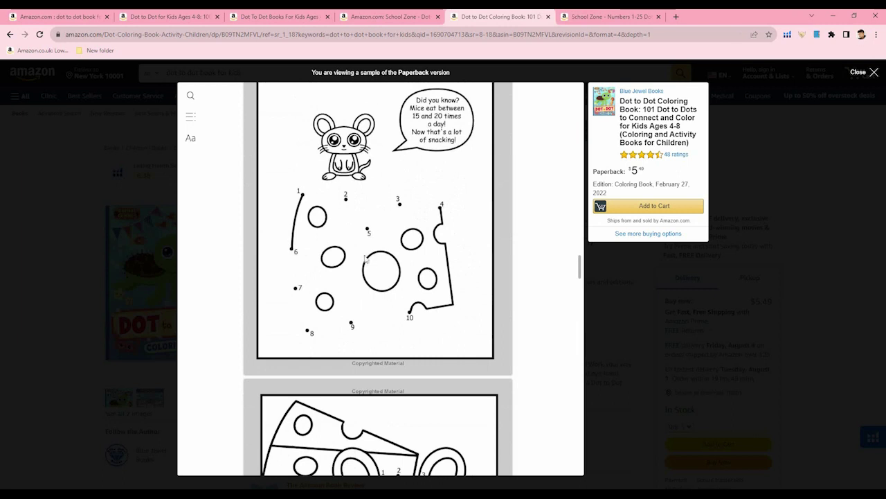
Examine the mouse and dog puzzle pages in the sample of the 101 Dot to Dots coloring book
{"action": "scroll", "coordinate": [383, 325], "scroll_direction": "down", "scroll_amount": 3}
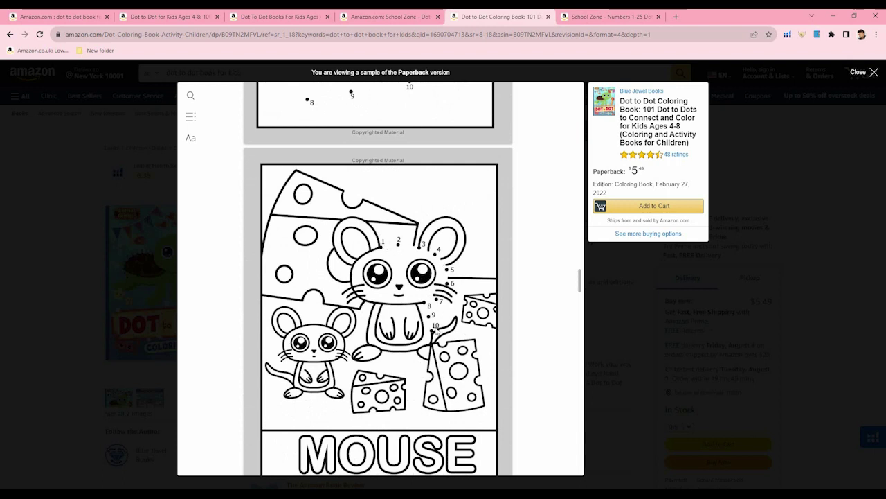
{"action": "scroll", "coordinate": [382, 207], "scroll_direction": "down", "scroll_amount": 5}
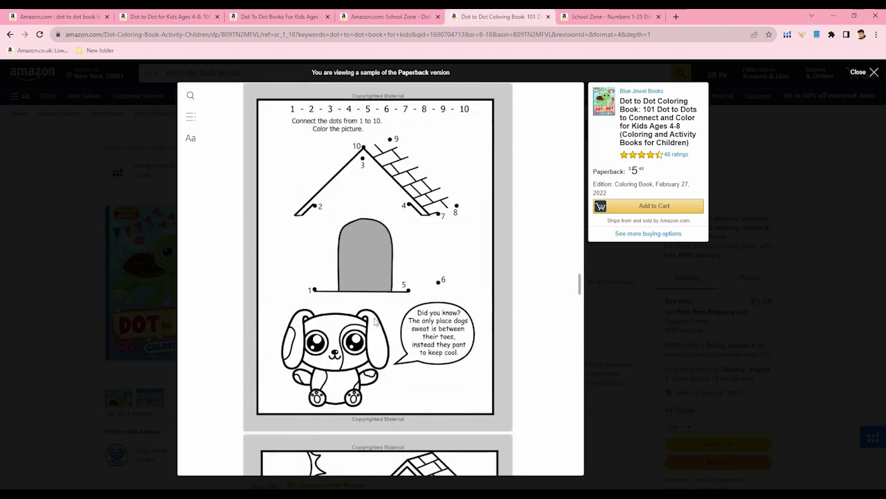
{"action": "scroll", "coordinate": [375, 321], "scroll_direction": "down", "scroll_amount": 1}
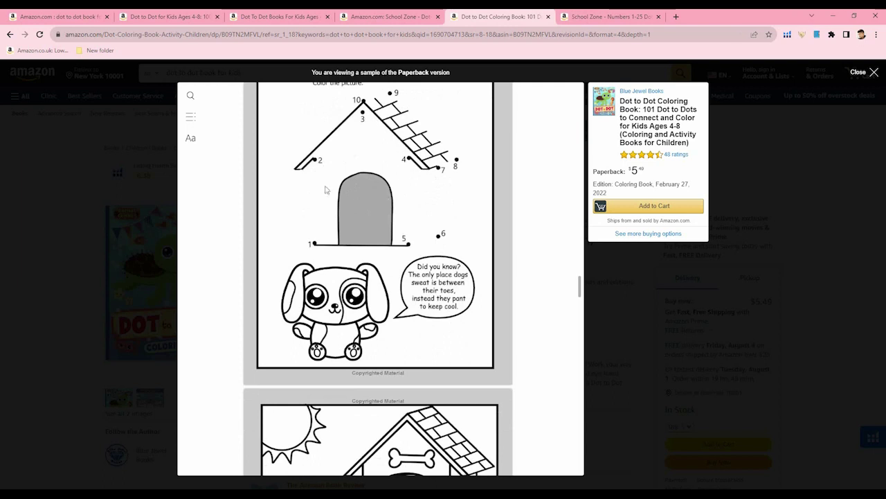
View the Under the Sea and Buzzing Around page images of the School Zone Numbers 1-25 workbook and close the image viewer
{"action": "left_click", "coordinate": [609, 16]}
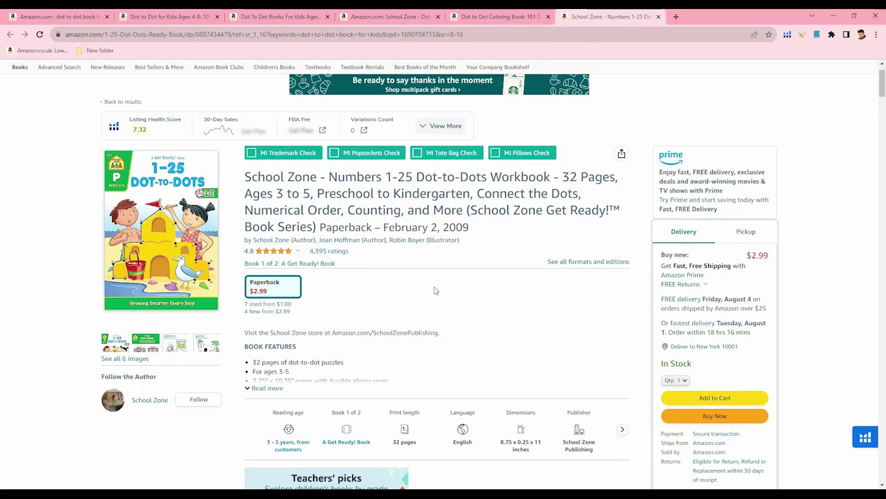
{"action": "left_click", "coordinate": [217, 348]}
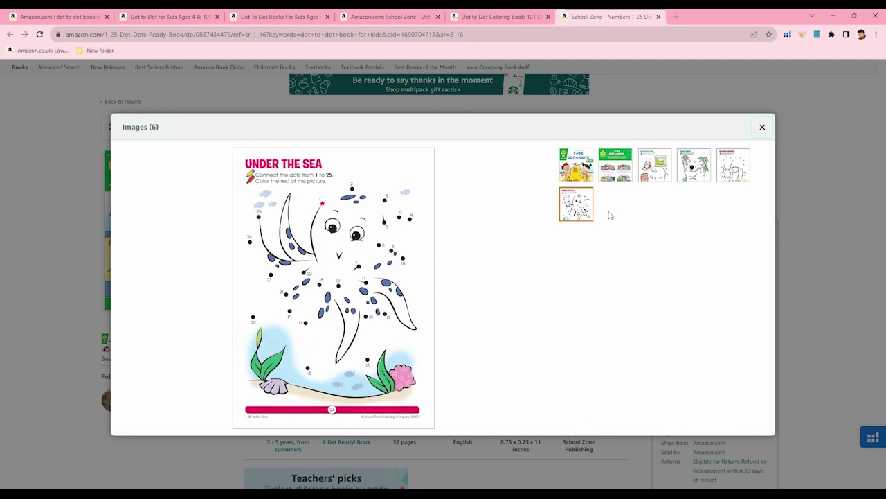
{"action": "left_click", "coordinate": [729, 176]}
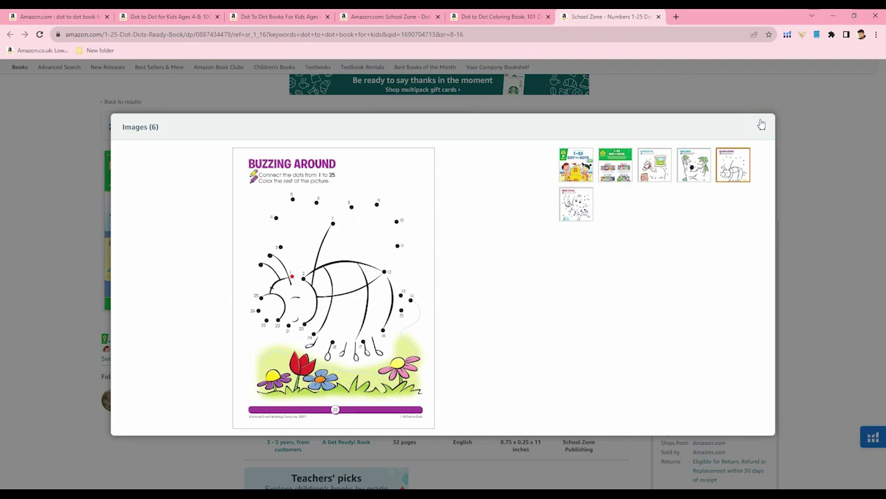
{"action": "left_click", "coordinate": [762, 127]}
Check the other open book listings and close the School Zone Dot-to-Dots Alphabet Workbook page
{"action": "left_click", "coordinate": [496, 17]}
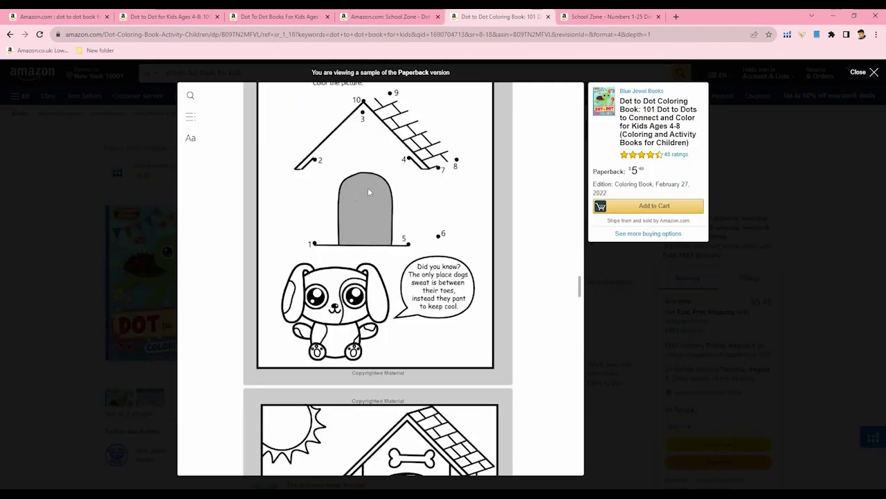
{"action": "left_click", "coordinate": [379, 19]}
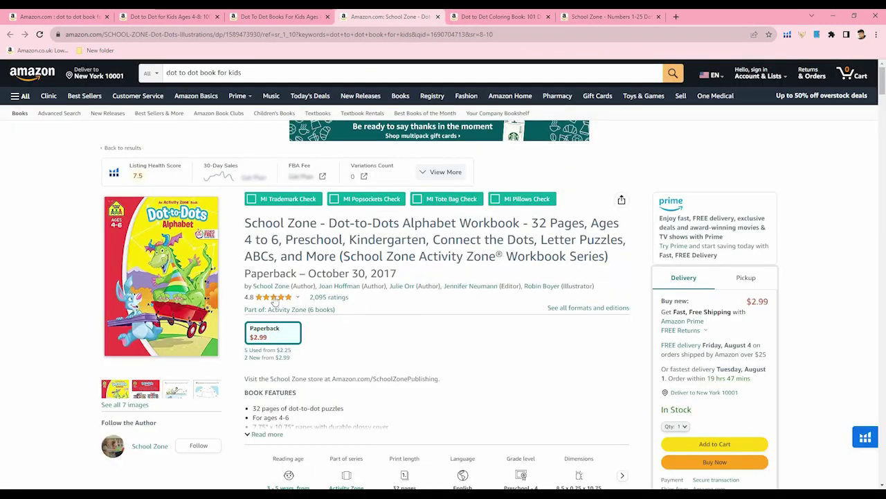
{"action": "left_click", "coordinate": [299, 16]}
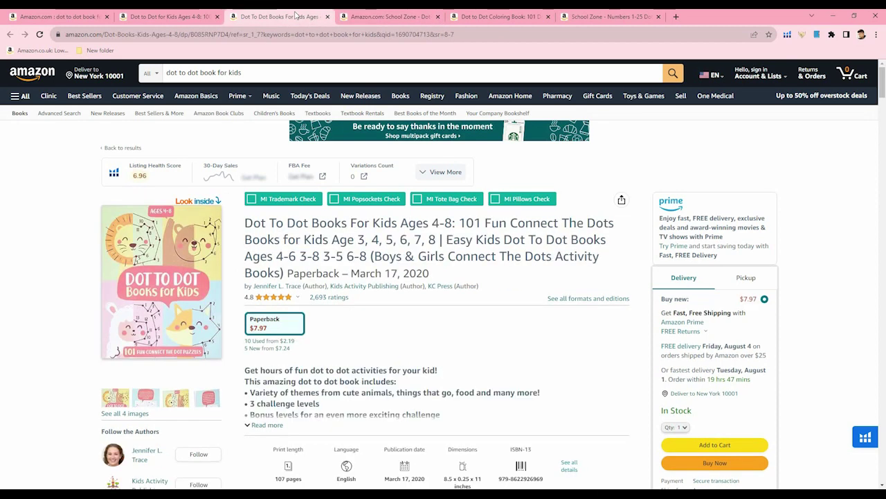
{"action": "left_click", "coordinate": [405, 17]}
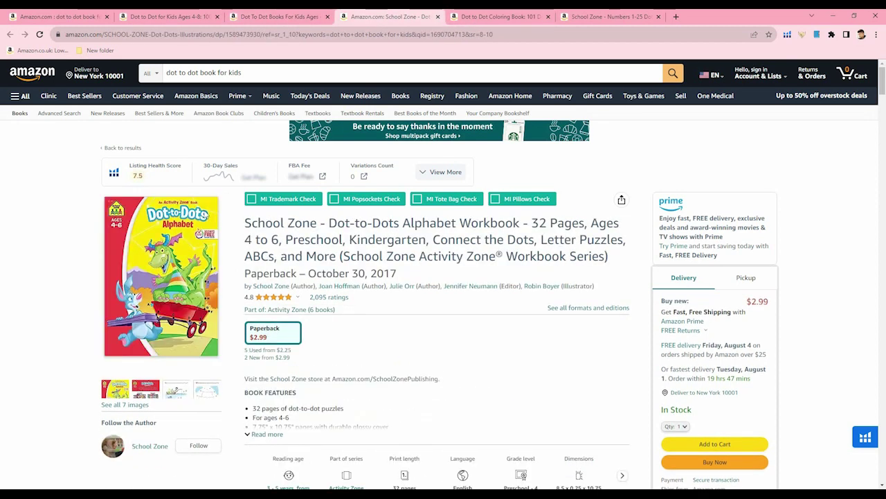
{"action": "left_click", "coordinate": [438, 16]}
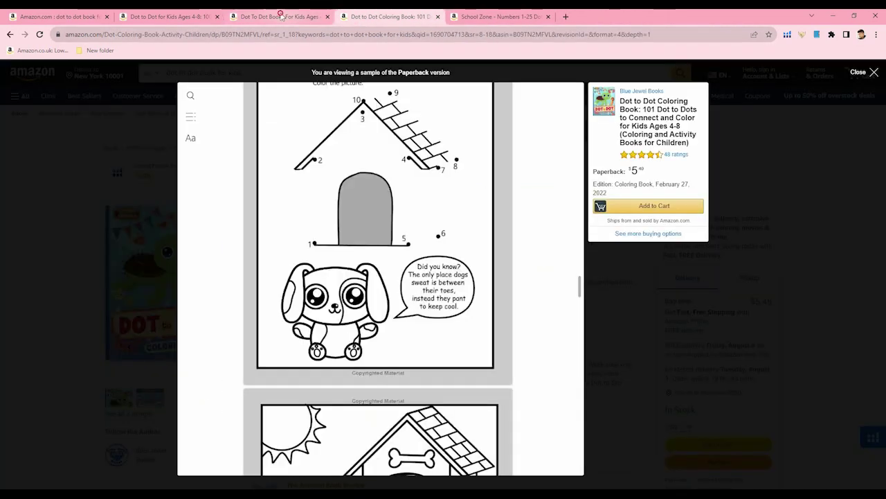
Open the sample of Dot To Dot Books For Kids Ages 4-8: 101 Fun and examine its introduction and Mommy Duck page
{"action": "left_click", "coordinate": [277, 16]}
{"action": "left_click", "coordinate": [165, 231]}
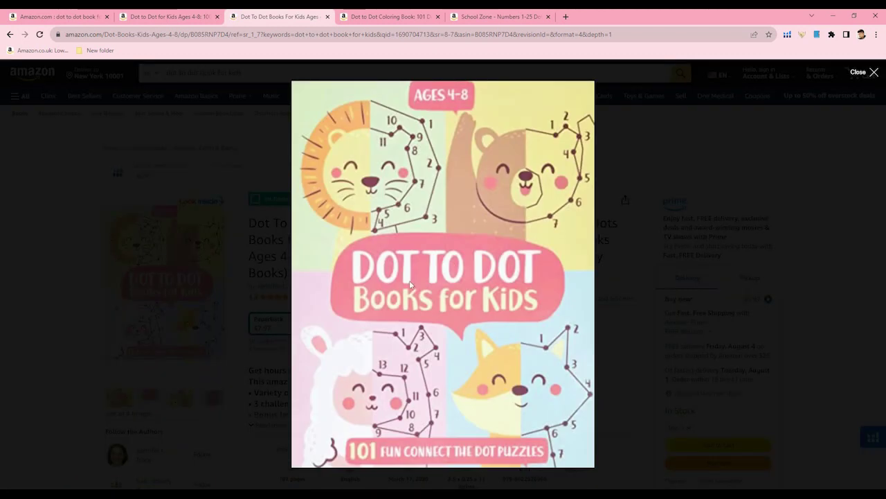
{"action": "scroll", "coordinate": [377, 315], "scroll_direction": "down", "scroll_amount": 6}
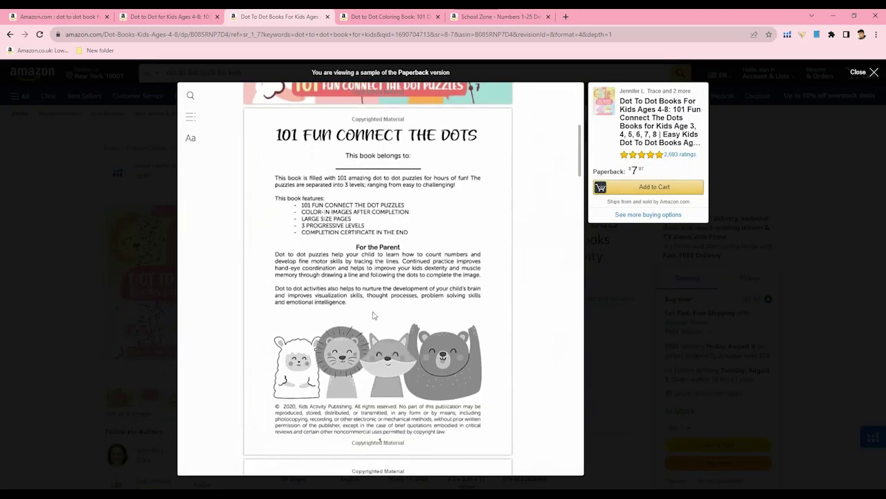
{"action": "scroll", "coordinate": [374, 312], "scroll_direction": "down", "scroll_amount": 5}
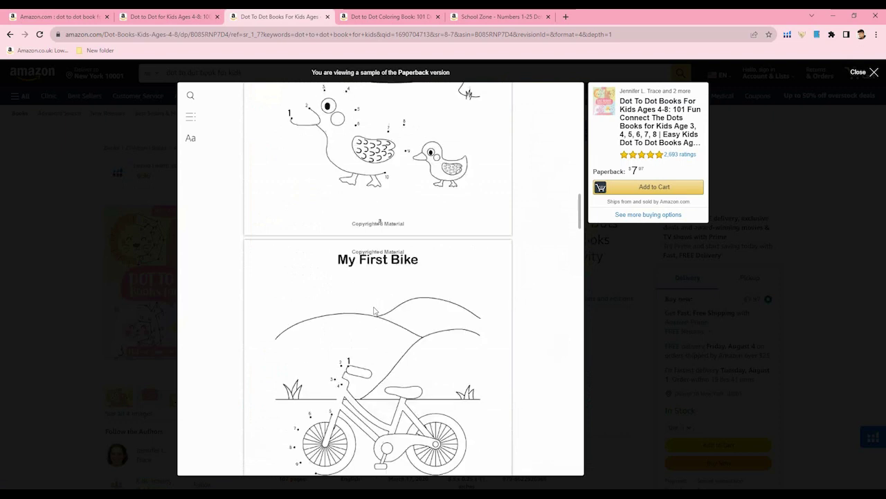
{"action": "scroll", "coordinate": [375, 311], "scroll_direction": "up", "scroll_amount": 1}
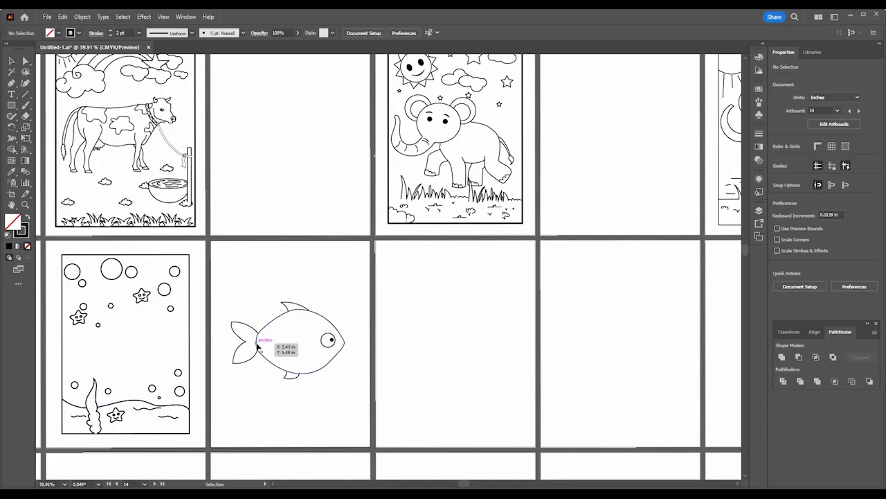
{"action": "left_click_drag", "start_coordinate": [171, 335], "coordinate": [436, 299]}
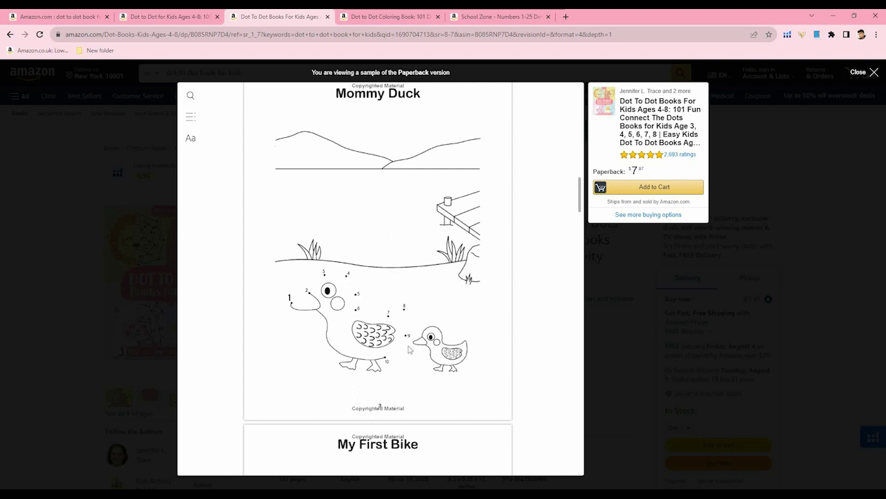
Examine the dot placement and backgrounds on the My First Bike and Little Chicks sample pages
{"action": "scroll", "coordinate": [316, 155], "scroll_direction": "down", "scroll_amount": 4}
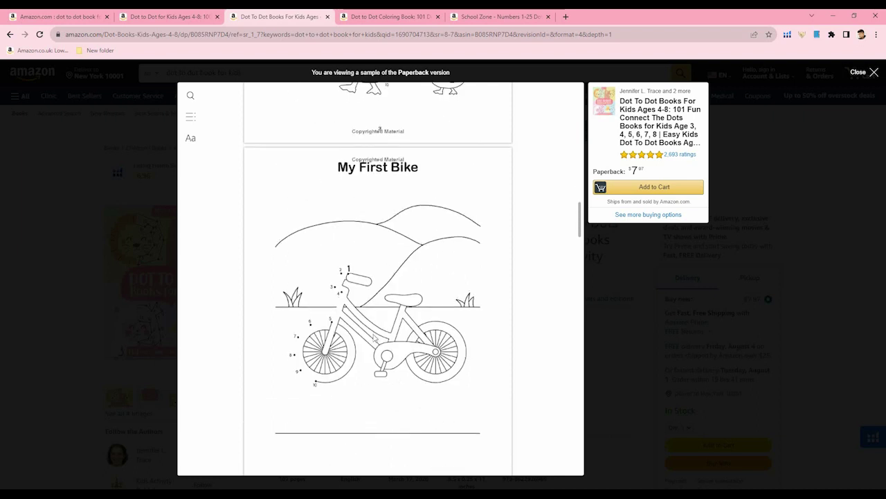
{"action": "scroll", "coordinate": [316, 155], "scroll_direction": "down", "scroll_amount": 2}
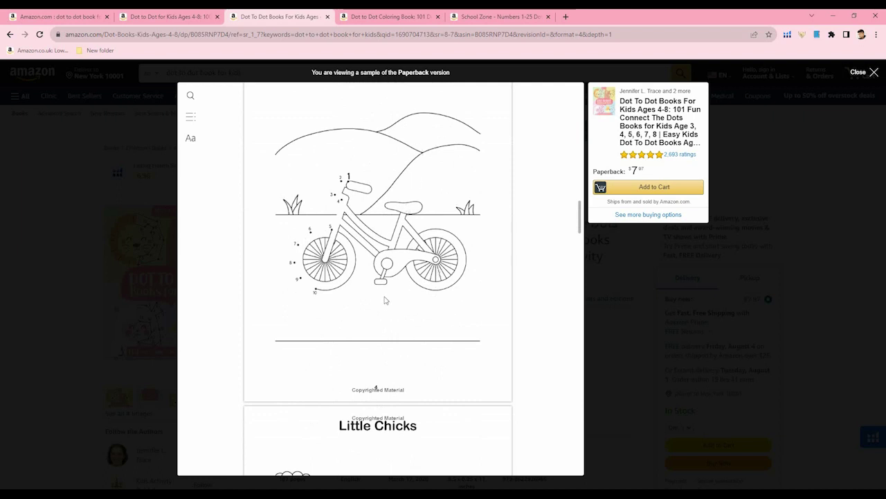
{"action": "scroll", "coordinate": [384, 303], "scroll_direction": "down", "scroll_amount": 4}
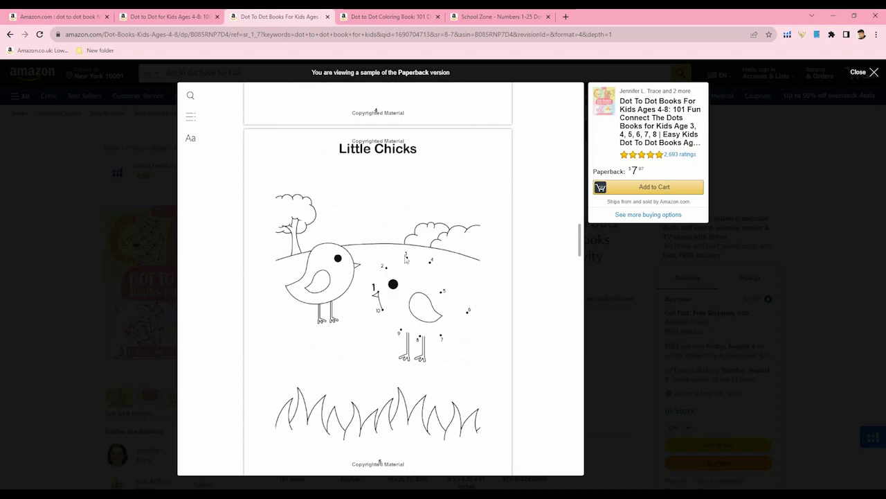
{"action": "scroll", "coordinate": [364, 354], "scroll_direction": "down", "scroll_amount": 3}
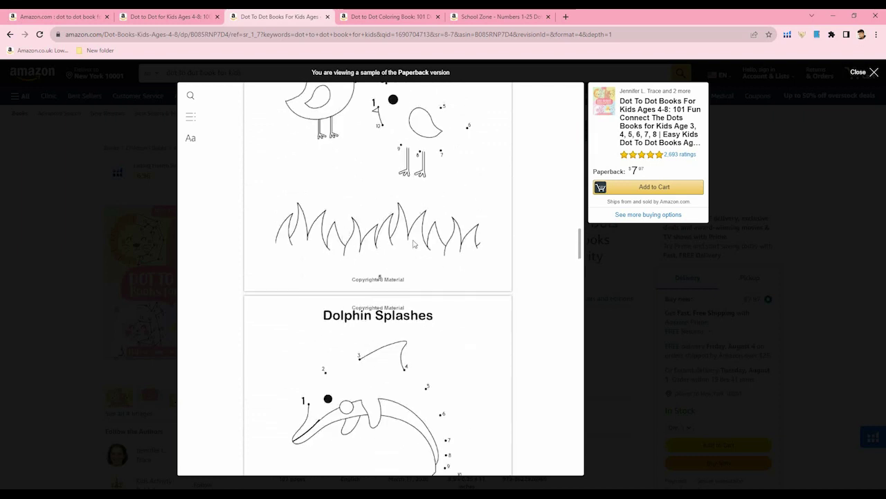
{"action": "scroll", "coordinate": [378, 237], "scroll_direction": "down", "scroll_amount": 3}
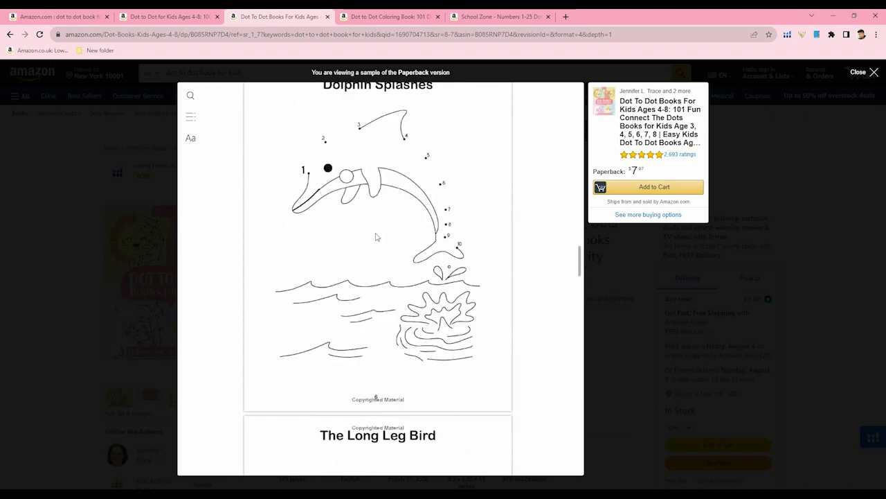
Compare the scene and dot layout of the Dolphin Splashes and The Long Leg Bird sample pages
{"action": "scroll", "coordinate": [378, 276], "scroll_direction": "up", "scroll_amount": 1}
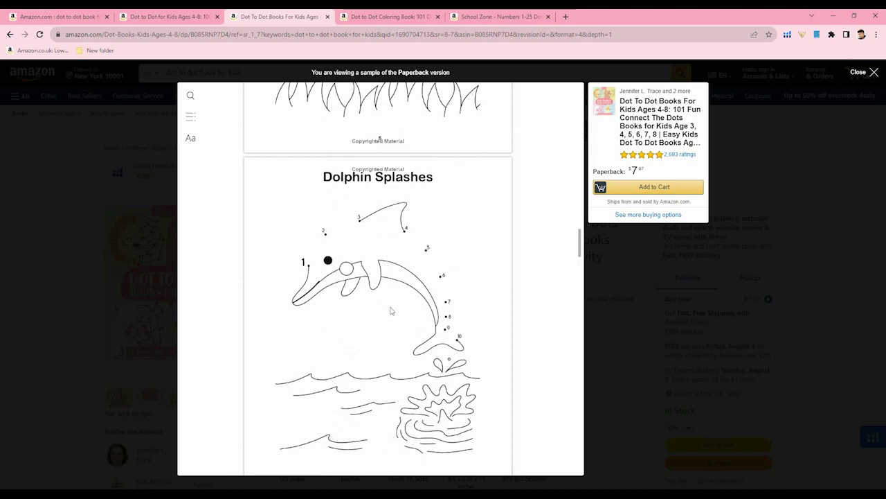
{"action": "mouse_move", "coordinate": [675, 161]}
{"action": "scroll", "coordinate": [372, 319], "scroll_direction": "down", "scroll_amount": 2}
{"action": "scroll", "coordinate": [372, 319], "scroll_direction": "up", "scroll_amount": 1}
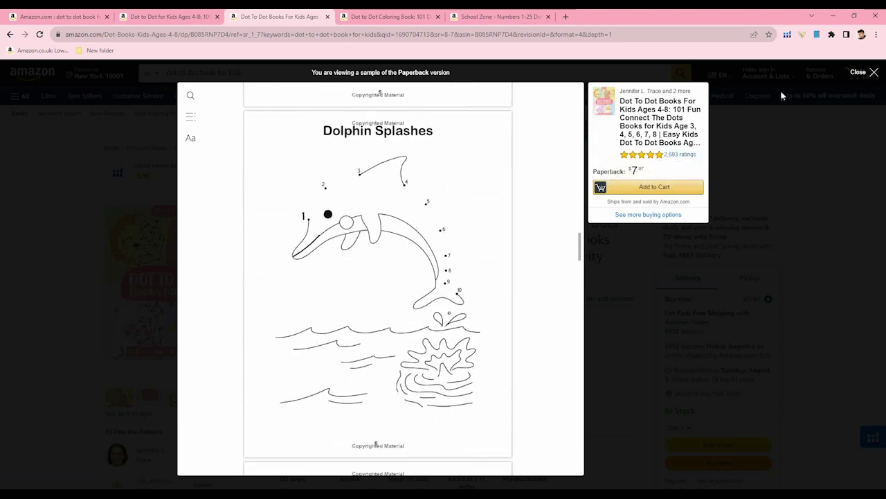
{"action": "scroll", "coordinate": [408, 260], "scroll_direction": "down", "scroll_amount": 2}
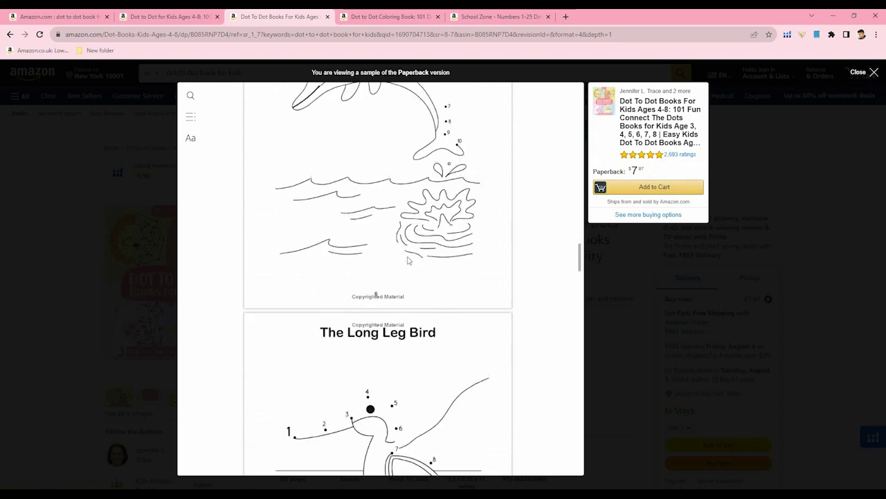
{"action": "scroll", "coordinate": [415, 222], "scroll_direction": "up", "scroll_amount": 1}
{"action": "scroll", "coordinate": [457, 205], "scroll_direction": "up", "scroll_amount": 2}
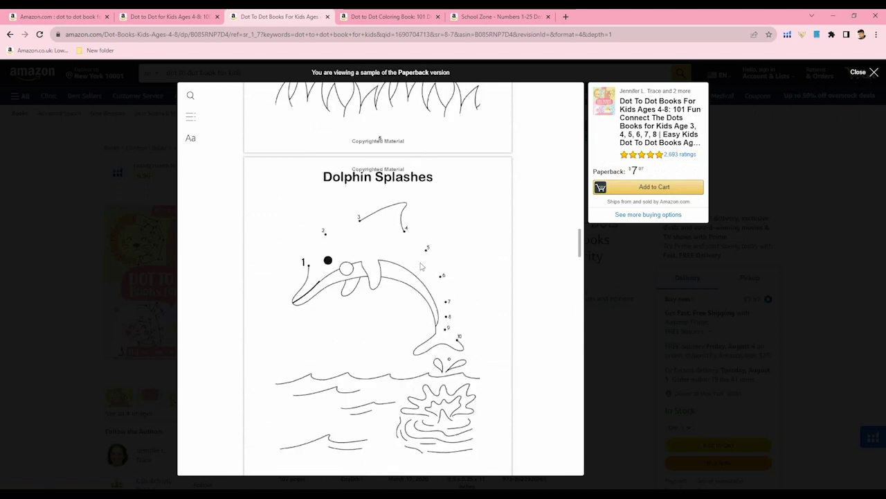
{"action": "scroll", "coordinate": [467, 341], "scroll_direction": "down", "scroll_amount": 6}
{"action": "scroll", "coordinate": [457, 265], "scroll_direction": "up", "scroll_amount": 2}
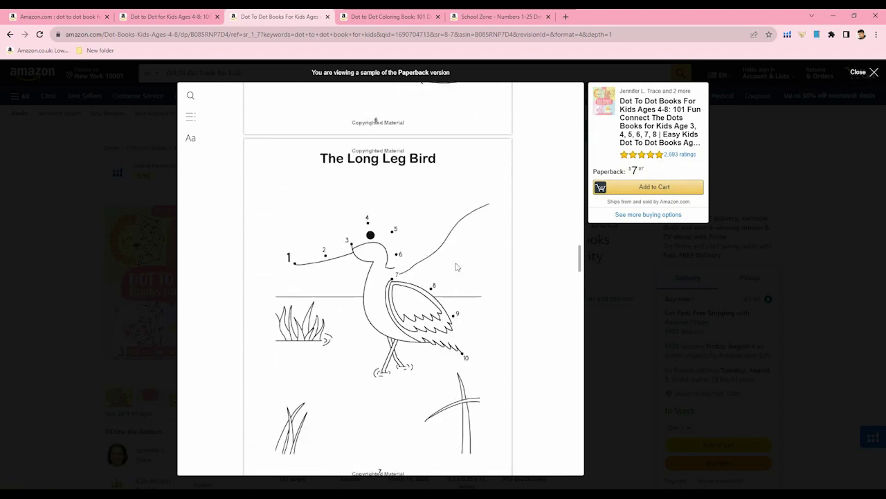
Review the snail, dolphin, grasshopper and back cover pages in the sample of Dot to Dot for Kids: 100 Fun Connect the Dots Puzzles
{"action": "left_click", "coordinate": [179, 19]}
{"action": "left_click", "coordinate": [176, 225]}
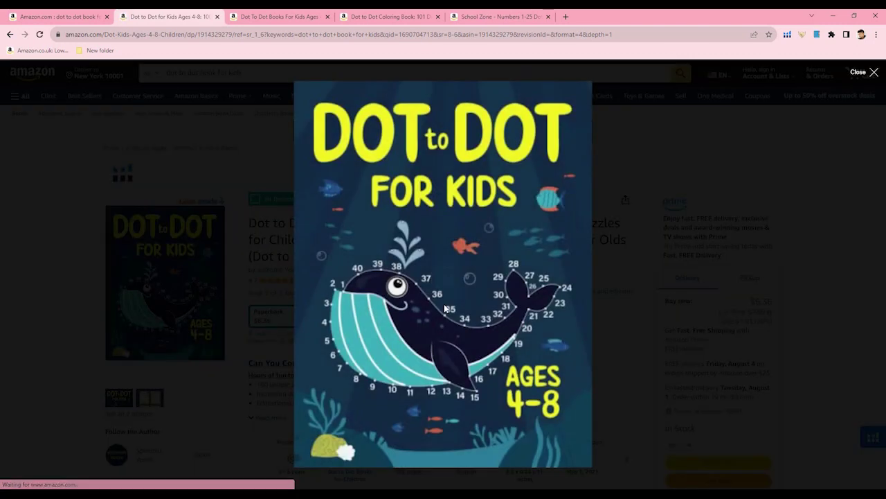
{"action": "scroll", "coordinate": [367, 321], "scroll_direction": "down", "scroll_amount": 6}
{"action": "scroll", "coordinate": [367, 321], "scroll_direction": "down", "scroll_amount": 10}
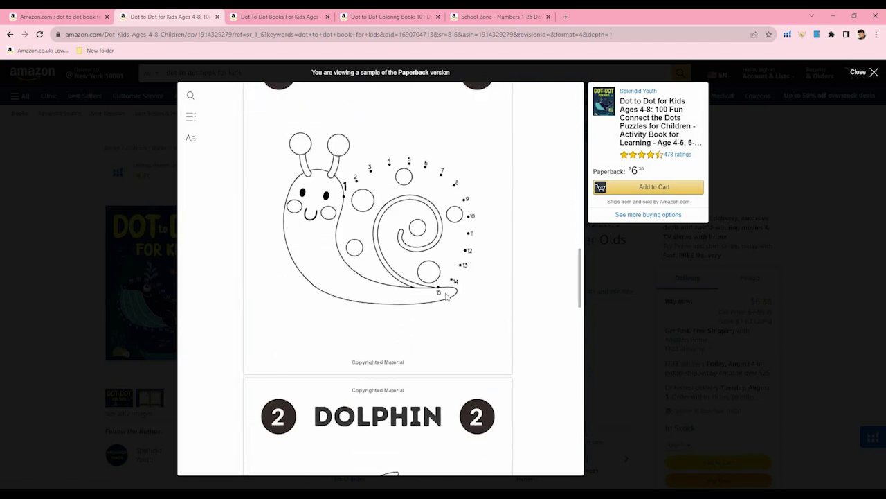
{"action": "scroll", "coordinate": [331, 265], "scroll_direction": "down", "scroll_amount": 5}
{"action": "scroll", "coordinate": [359, 286], "scroll_direction": "up", "scroll_amount": 1}
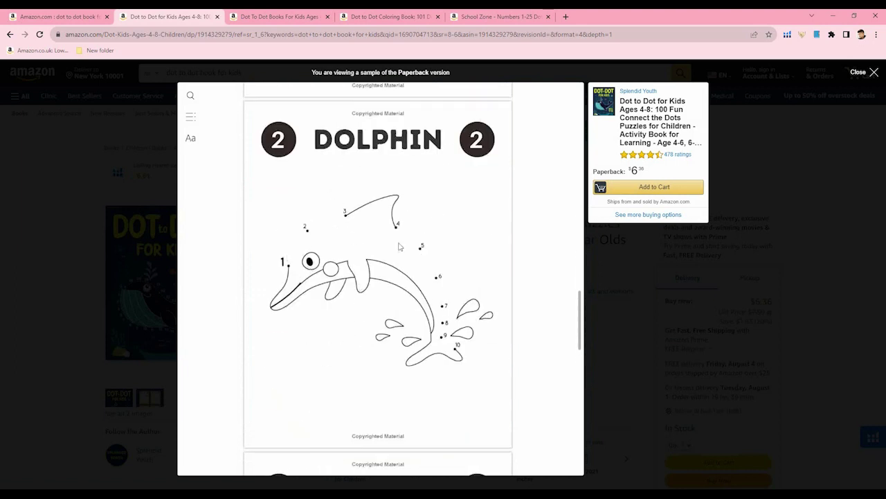
{"action": "scroll", "coordinate": [423, 268], "scroll_direction": "down", "scroll_amount": 6}
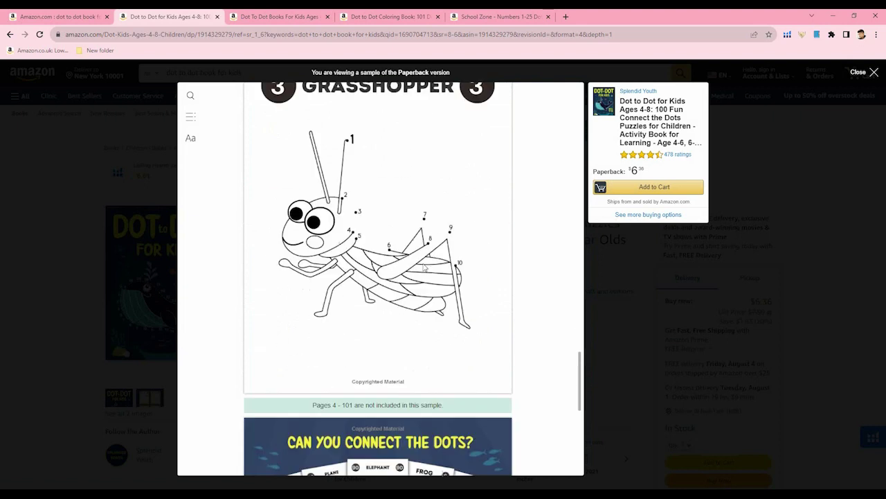
{"action": "scroll", "coordinate": [382, 261], "scroll_direction": "down", "scroll_amount": 5}
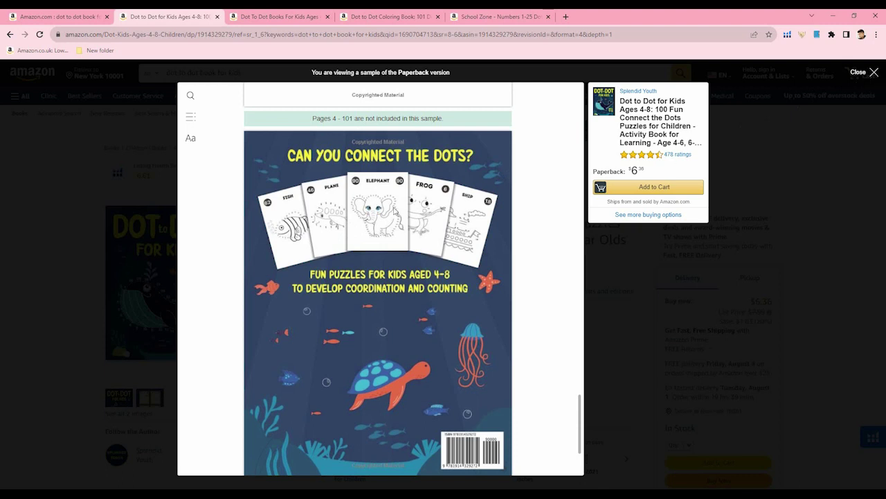
{"action": "left_click", "coordinate": [874, 72]}
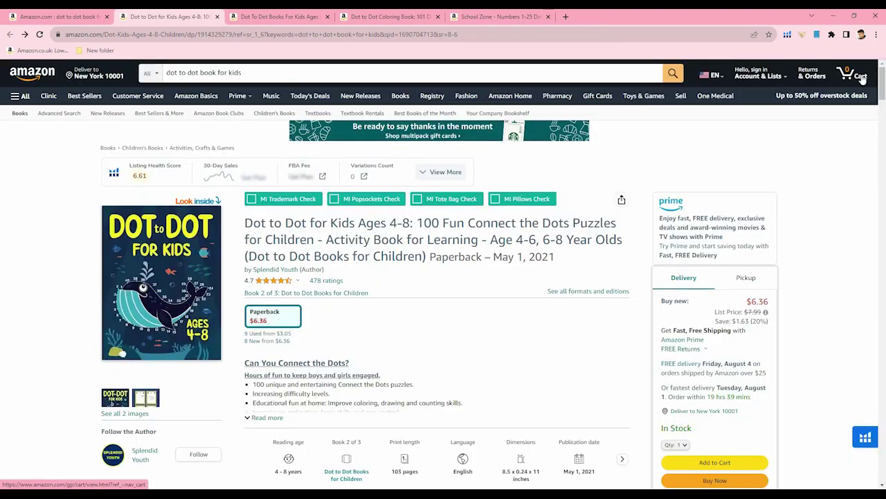
Expand the book's full description on its listing and open its product images
{"action": "scroll", "coordinate": [267, 228], "scroll_direction": "down", "scroll_amount": 3}
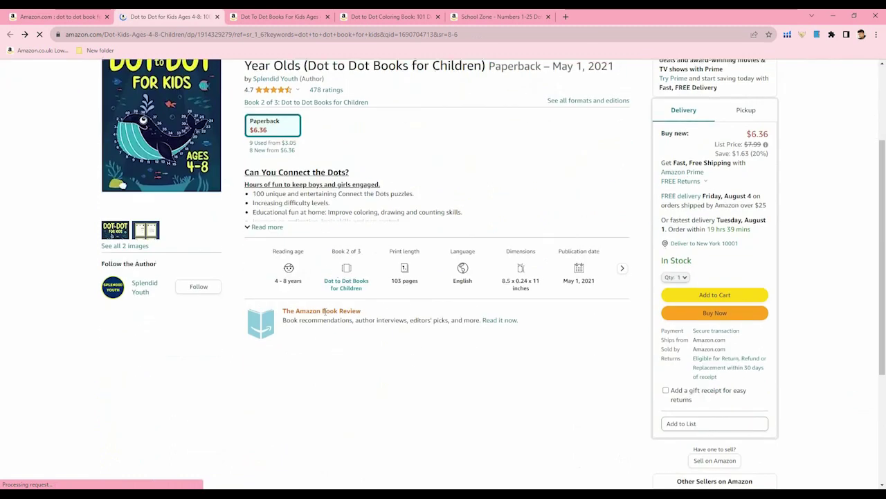
{"action": "left_click", "coordinate": [266, 227]}
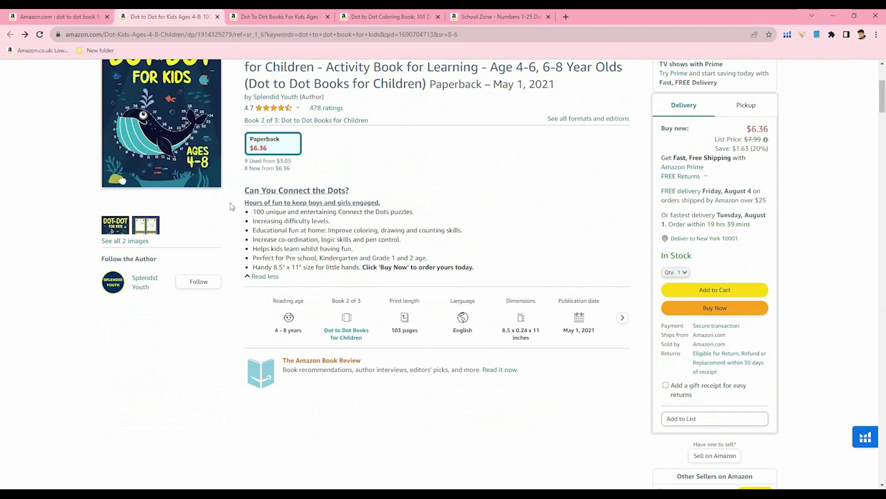
{"action": "left_click", "coordinate": [150, 228]}
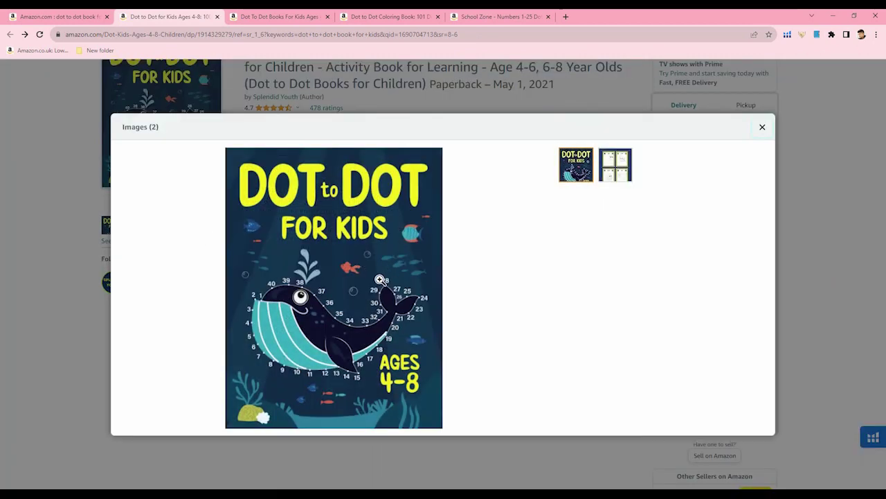
View the product image showing the Ant, Bats, Pram and Pig puzzle pages, and close the image viewer
{"action": "left_click", "coordinate": [616, 164]}
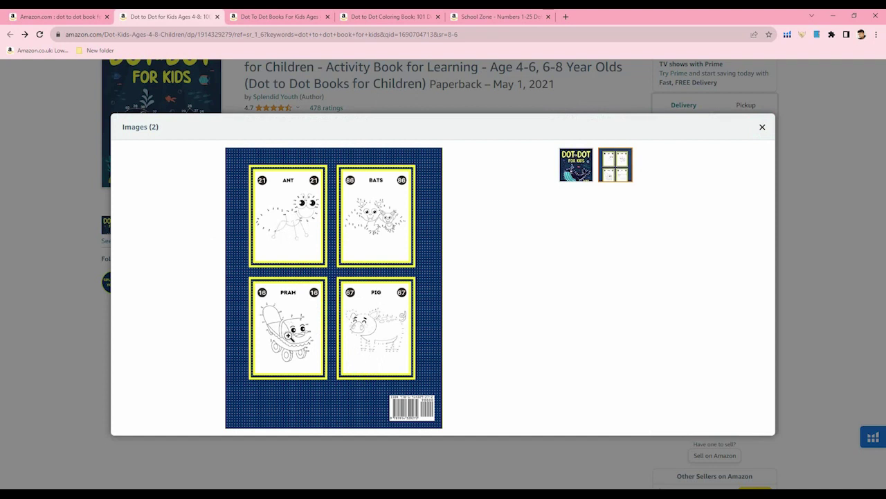
{"action": "left_click", "coordinate": [763, 128]}
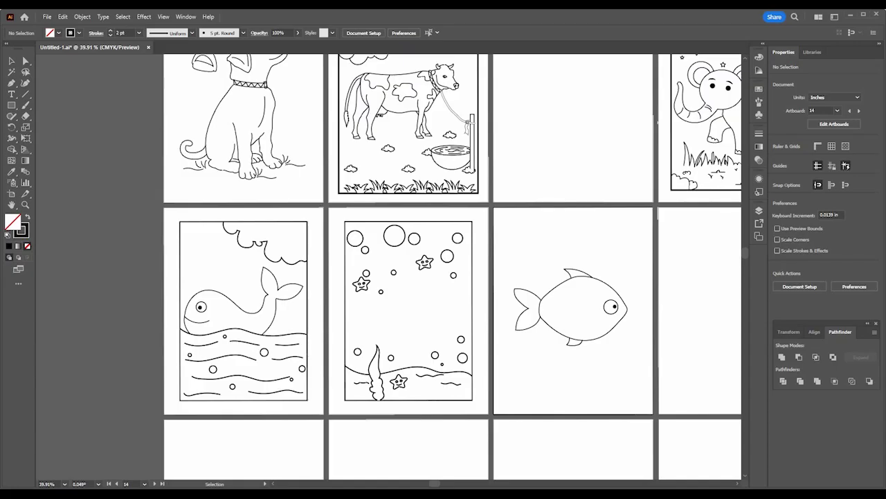
Switch to the Illustrator artwork and draw a circle about 0.08 in wide in the margin beside the whale's head
{"action": "scroll", "coordinate": [528, 362], "scroll_direction": "up", "scroll_amount": 4}
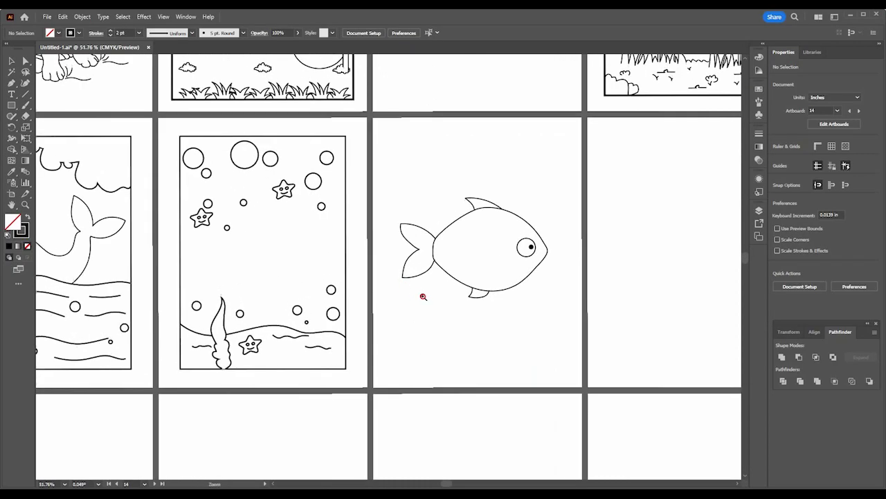
{"action": "left_click_drag", "start_coordinate": [92, 309], "coordinate": [289, 299]}
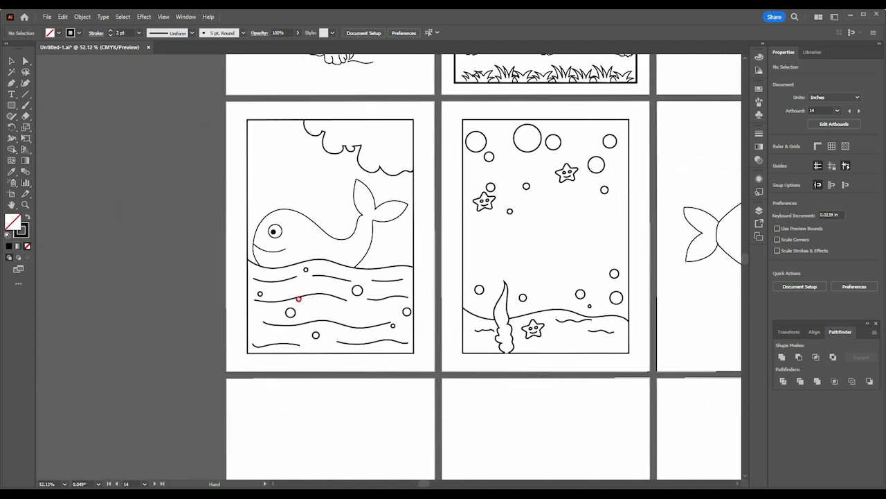
{"action": "scroll", "coordinate": [291, 228], "scroll_direction": "up", "scroll_amount": 10}
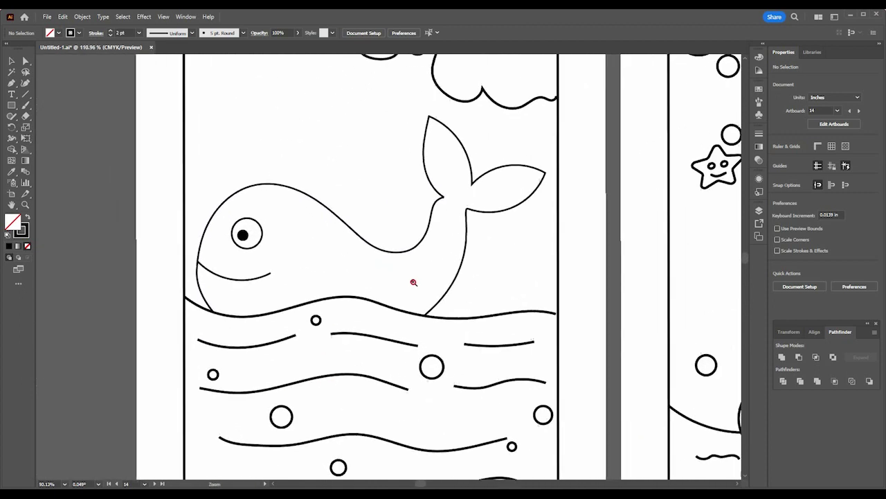
{"action": "left_click", "coordinate": [261, 172]}
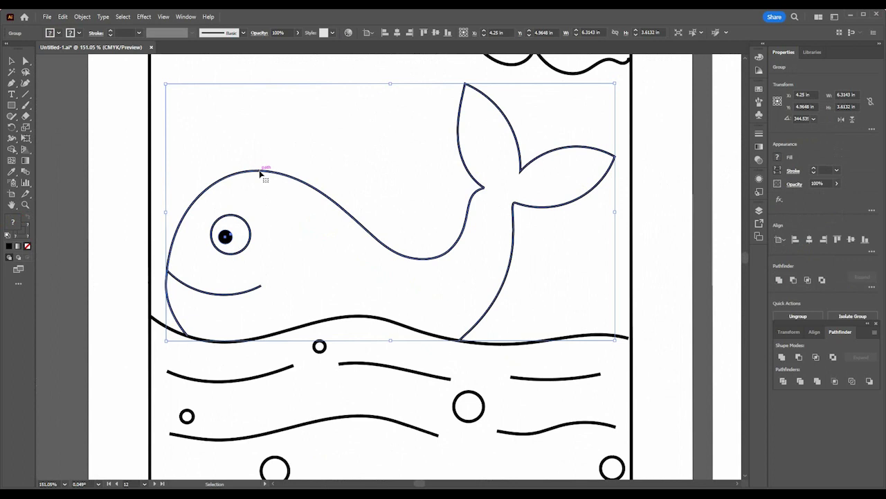
{"action": "left_click", "coordinate": [106, 162]}
{"action": "key", "text": "z"}
{"action": "left_click_drag", "start_coordinate": [152, 231], "coordinate": [200, 249]}
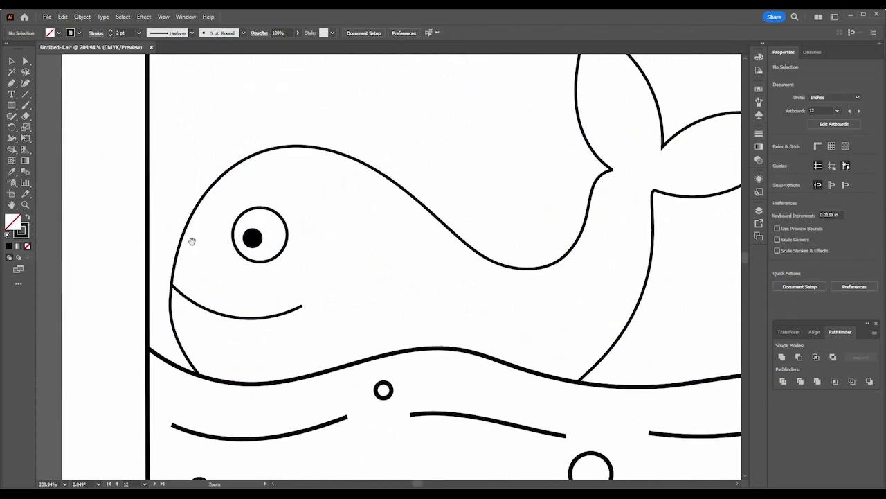
{"action": "left_click_drag", "start_coordinate": [11, 105], "coordinate": [39, 129]}
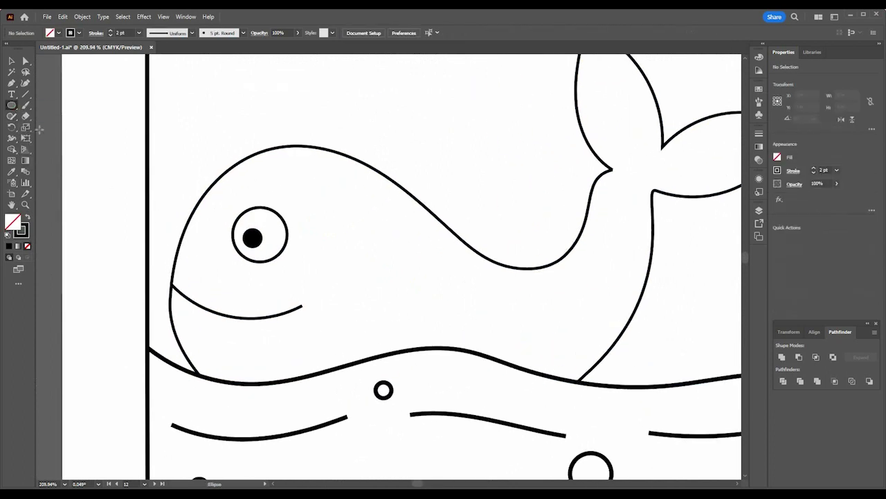
{"action": "left_click_drag", "start_coordinate": [113, 207], "coordinate": [115, 211]}
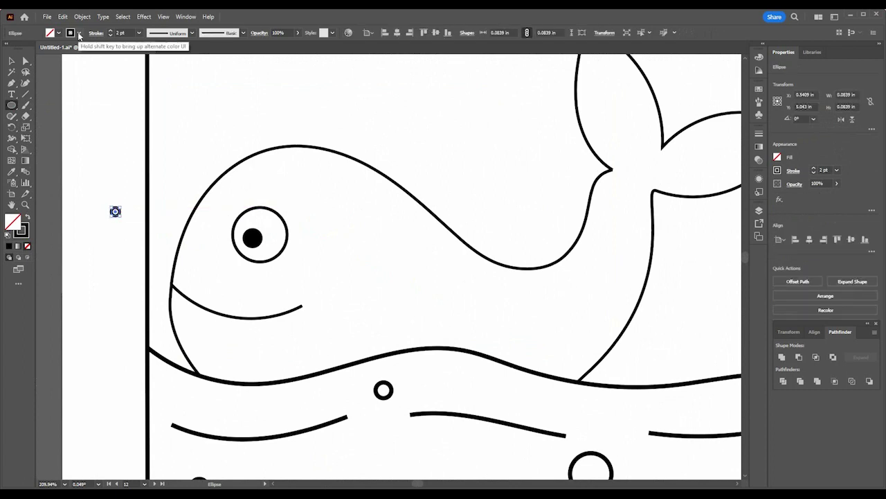
Fill the small circle with black and remove its stroke
{"action": "left_click", "coordinate": [59, 33]}
{"action": "left_click", "coordinate": [24, 48]}
{"action": "left_click", "coordinate": [73, 36]}
{"action": "left_click", "coordinate": [79, 33]}
{"action": "left_click", "coordinate": [7, 48]}
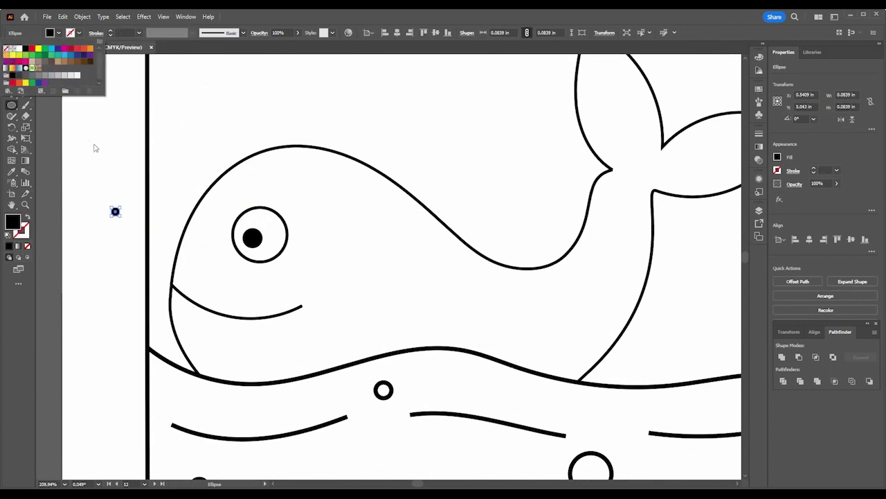
{"action": "left_click", "coordinate": [95, 148]}
{"action": "key", "text": "v"}
{"action": "left_click", "coordinate": [115, 222]}
Enlarge the black dot to about 0.11 in and move it inside the frame beside the whale's forehead
{"action": "scroll", "coordinate": [342, 196], "scroll_direction": "down", "scroll_amount": 2}
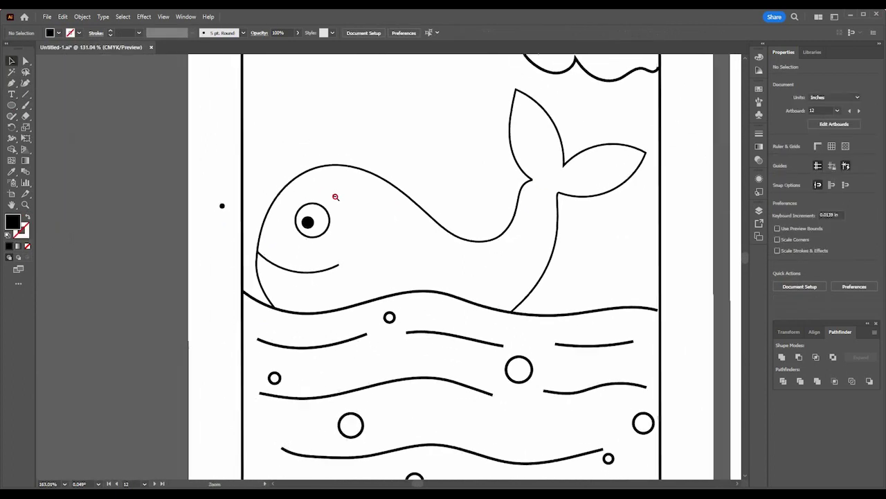
{"action": "scroll", "coordinate": [342, 201], "scroll_direction": "down", "scroll_amount": 1}
{"action": "scroll", "coordinate": [336, 229], "scroll_direction": "up", "scroll_amount": 1}
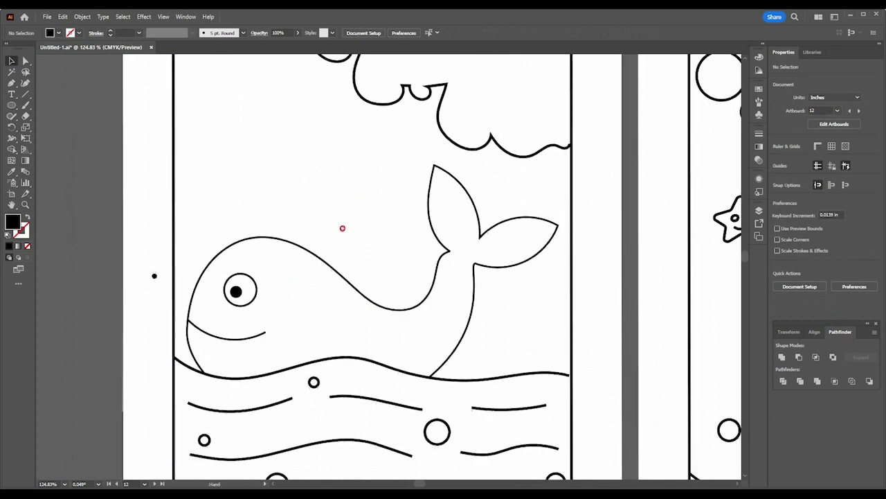
{"action": "scroll", "coordinate": [330, 254], "scroll_direction": "down", "scroll_amount": 2}
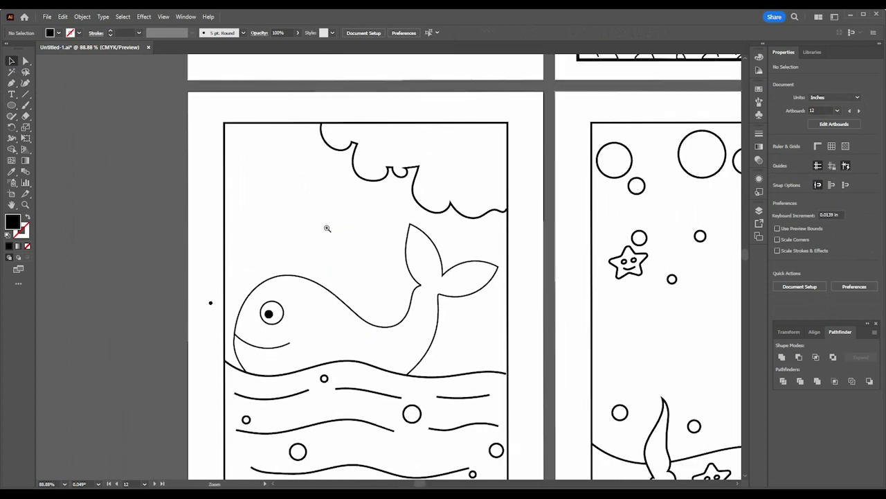
{"action": "scroll", "coordinate": [328, 228], "scroll_direction": "up", "scroll_amount": 3}
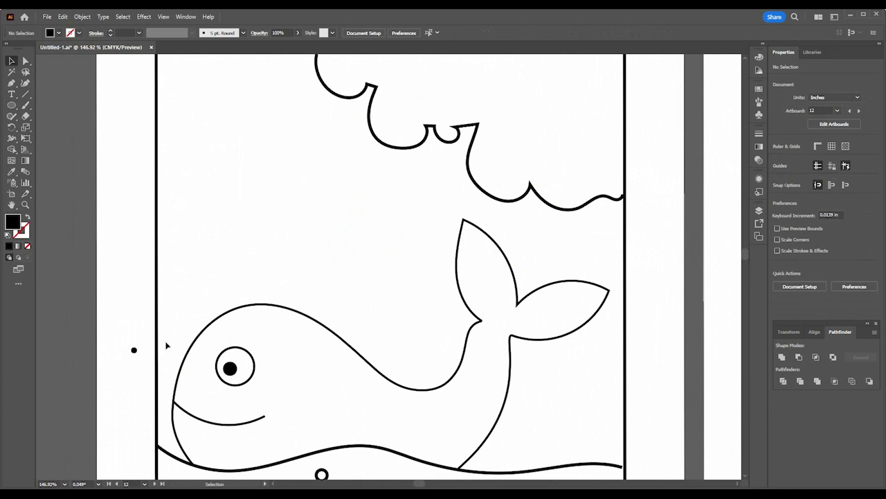
{"action": "left_click_drag", "start_coordinate": [133, 350], "coordinate": [197, 323]}
{"action": "left_click", "coordinate": [111, 322]}
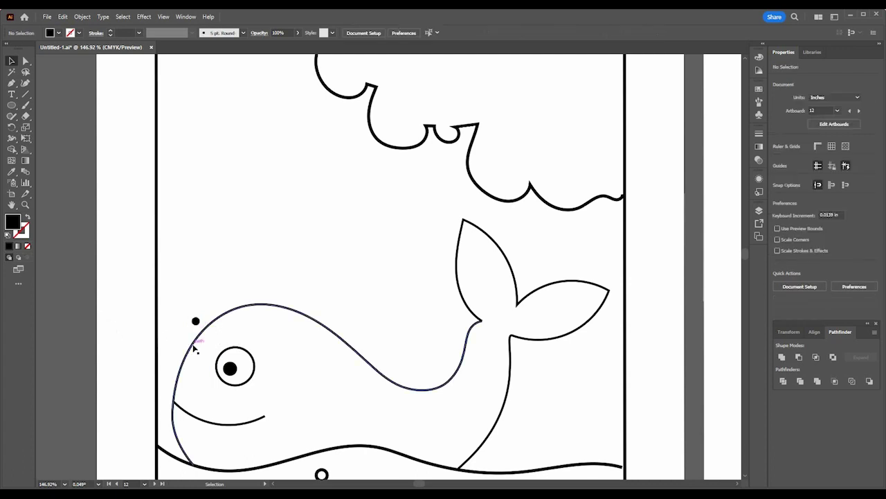
Set the stroke weight of the long water surface line beneath the whale to 2 pt
{"action": "scroll", "coordinate": [425, 252], "scroll_direction": "down", "scroll_amount": 5}
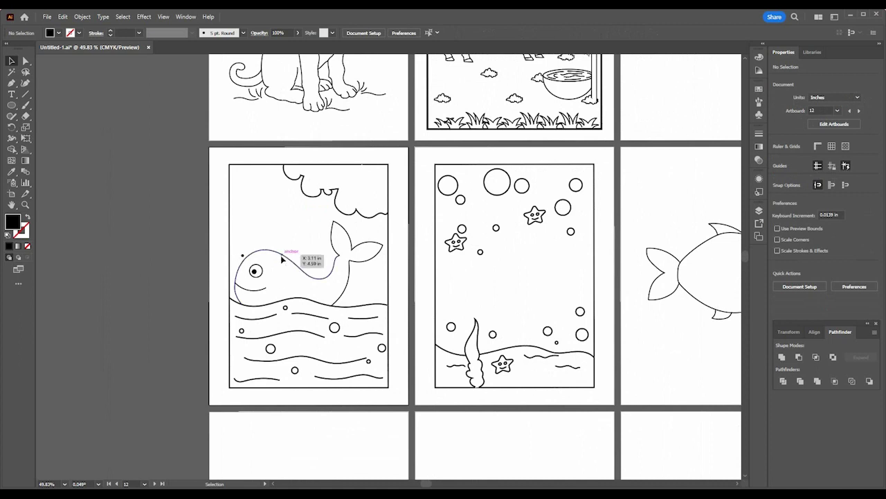
{"action": "left_click_drag", "start_coordinate": [244, 268], "coordinate": [344, 289]}
{"action": "left_click_drag", "start_coordinate": [202, 244], "coordinate": [270, 220]}
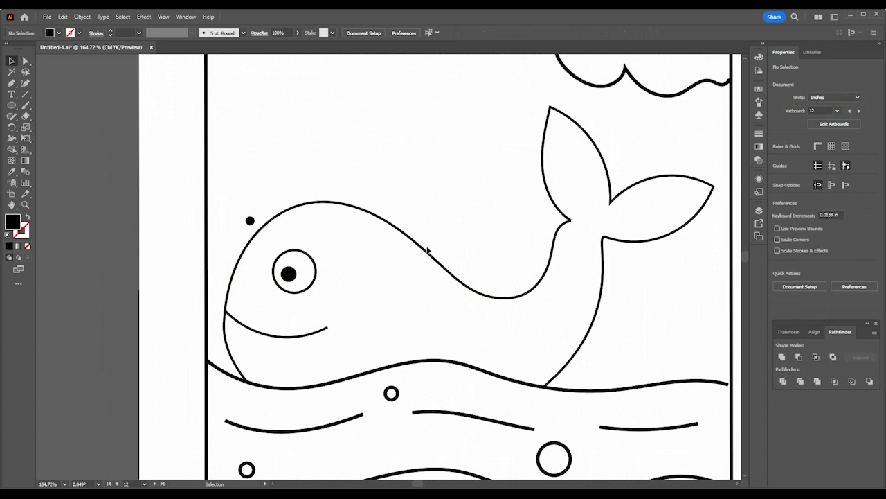
{"action": "left_click", "coordinate": [408, 367]}
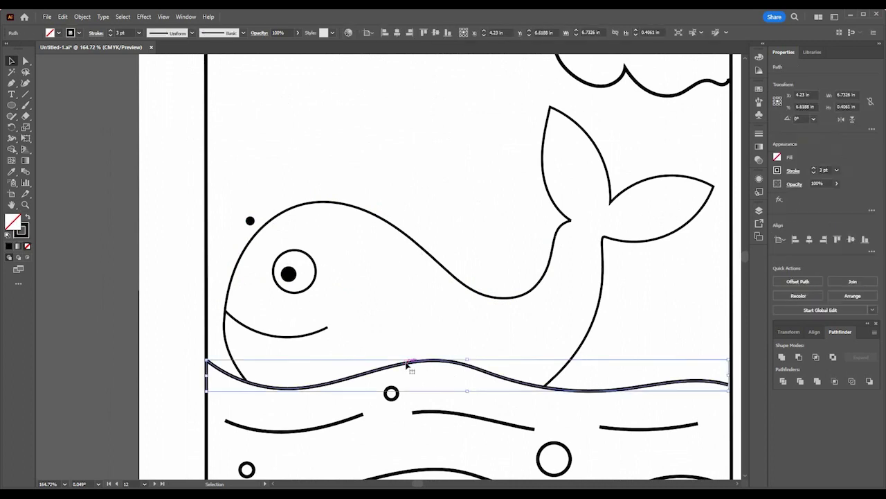
{"action": "left_click", "coordinate": [100, 177]}
Select the six wave lines below the water surface together and set their stroke weight to 2 pt
{"action": "scroll", "coordinate": [447, 382], "scroll_direction": "down", "scroll_amount": 4}
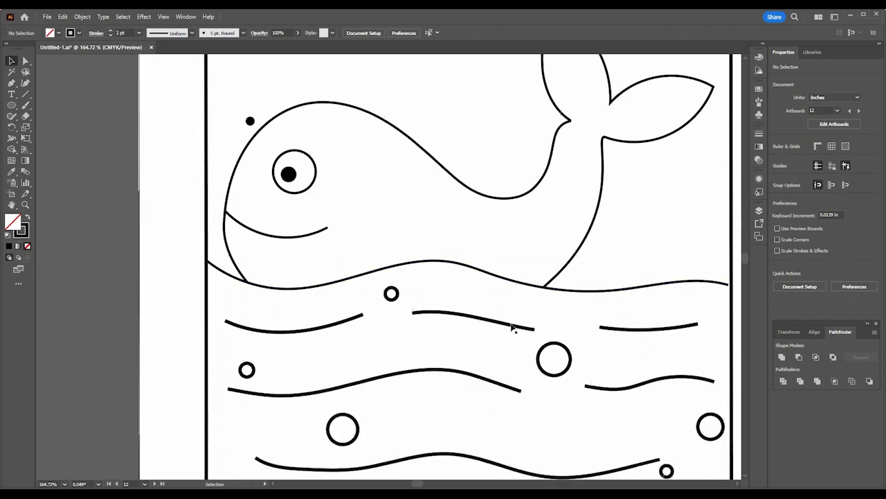
{"action": "left_click", "coordinate": [291, 319]}
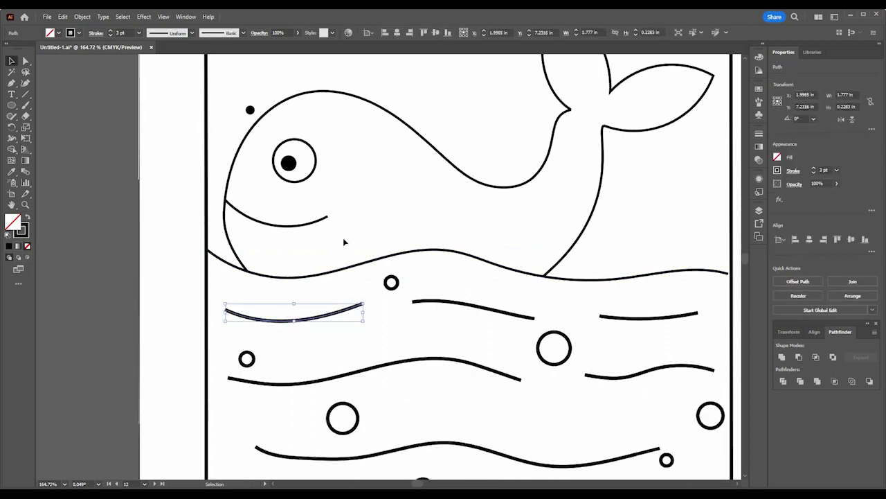
{"action": "left_click", "coordinate": [424, 140]}
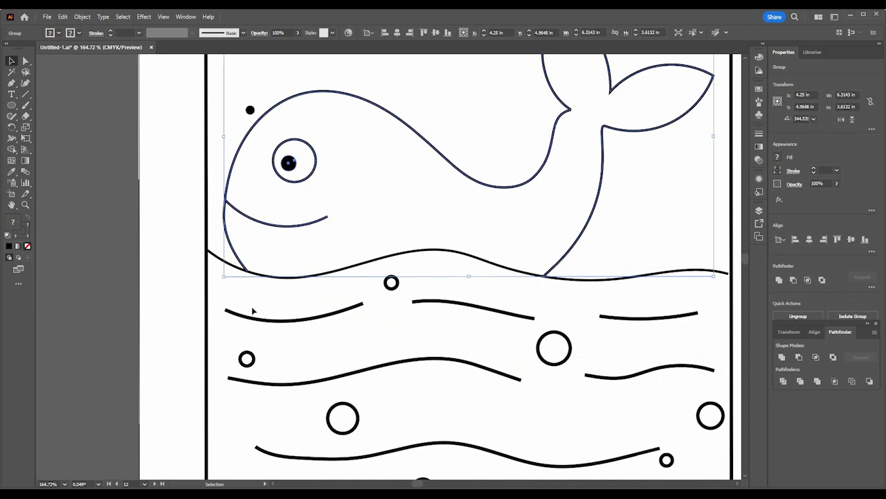
{"action": "left_click", "coordinate": [270, 321]}
{"action": "left_click", "coordinate": [493, 311], "text": "shift"}
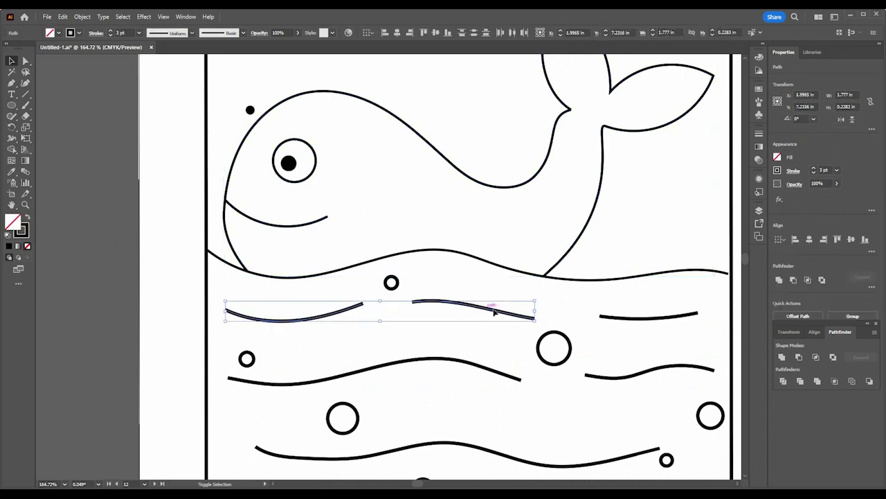
{"action": "left_click", "coordinate": [631, 318], "text": "shift"}
{"action": "left_click", "coordinate": [651, 375], "text": "shift"}
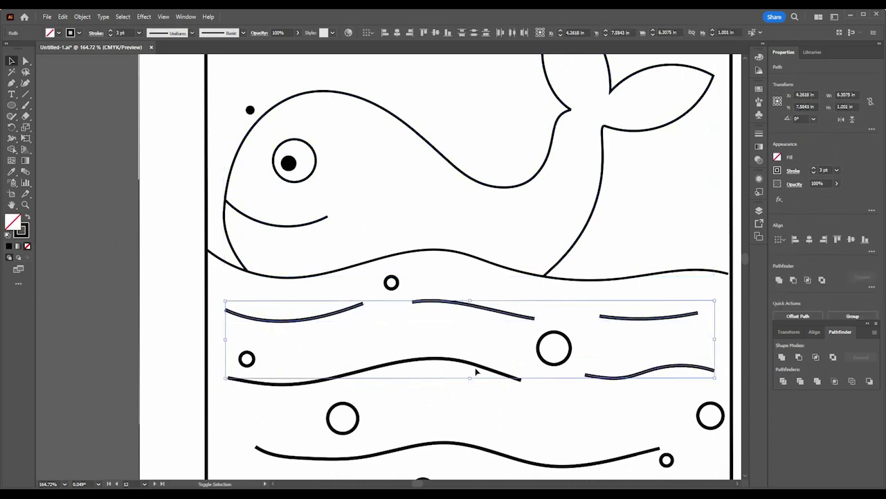
{"action": "left_click", "coordinate": [468, 361], "text": "shift"}
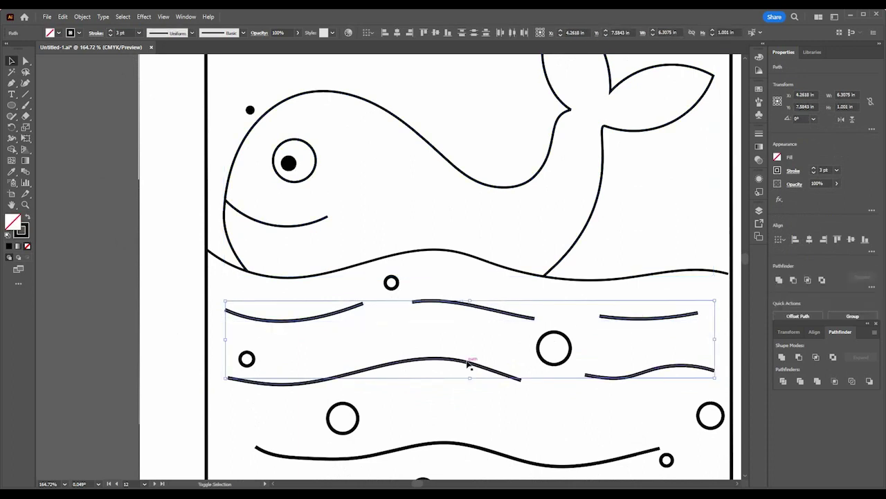
{"action": "left_click", "coordinate": [457, 444], "text": "shift"}
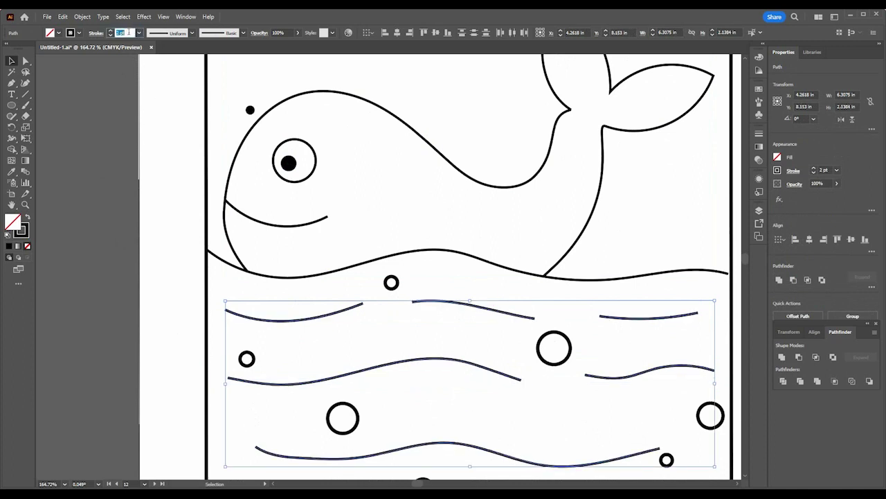
{"action": "left_click", "coordinate": [271, 160]}
Move the black dot slightly away from the whale's forehead, keeping it between the outline and the page frame
{"action": "left_click", "coordinate": [323, 100]}
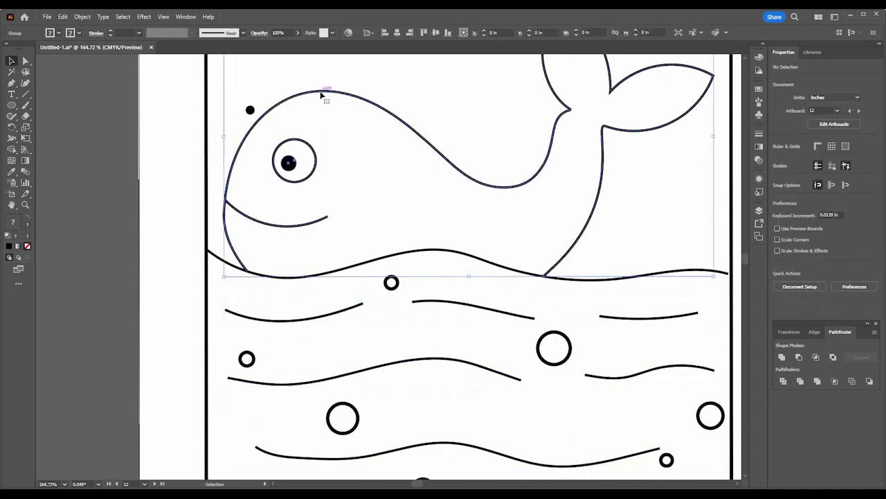
{"action": "scroll", "coordinate": [323, 100], "scroll_direction": "up", "scroll_amount": 5}
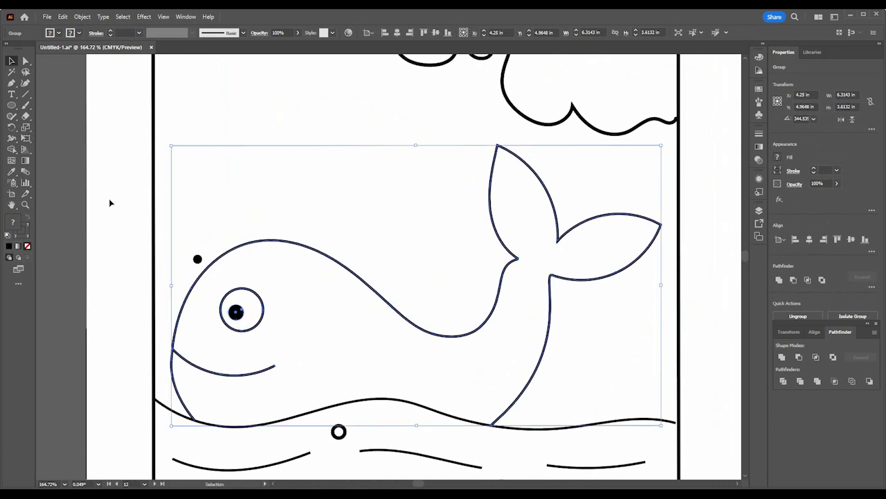
{"action": "left_click", "coordinate": [110, 203]}
{"action": "scroll", "coordinate": [178, 283], "scroll_direction": "up", "scroll_amount": 3}
{"action": "left_click_drag", "start_coordinate": [214, 239], "coordinate": [167, 285]}
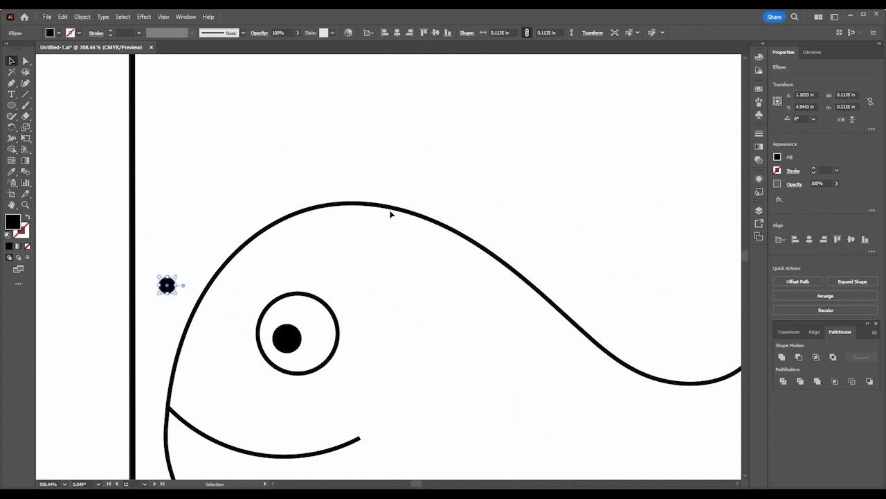
Try the black dot at the notch of the whale's tail, and settle it on the outline just above the mouth
{"action": "scroll", "coordinate": [430, 182], "scroll_direction": "down", "scroll_amount": 3}
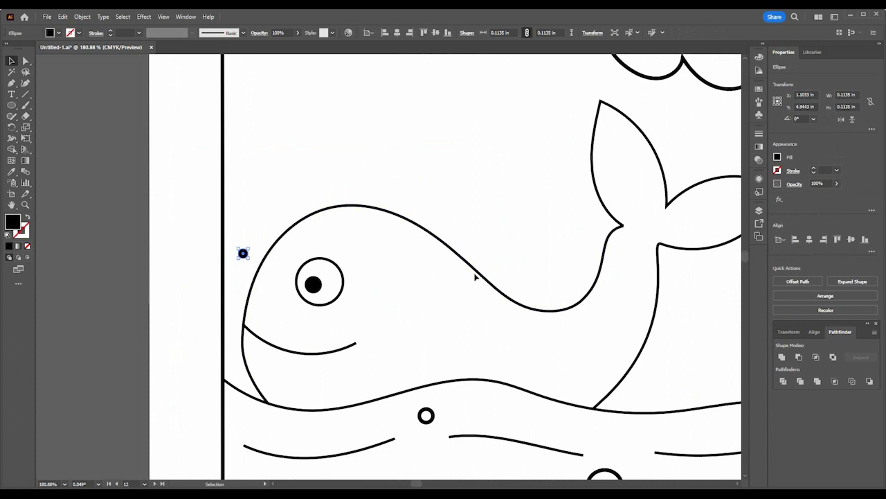
{"action": "left_click_drag", "start_coordinate": [633, 293], "coordinate": [499, 301]}
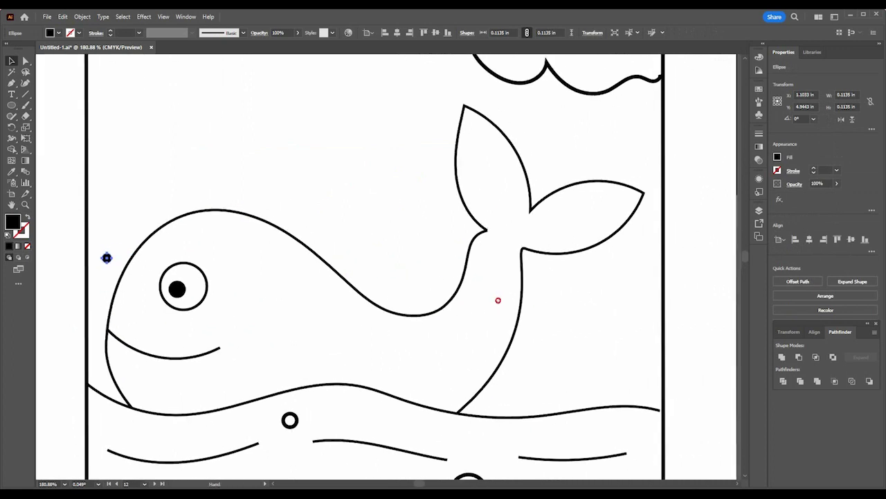
{"action": "left_click_drag", "start_coordinate": [106, 257], "coordinate": [483, 229]}
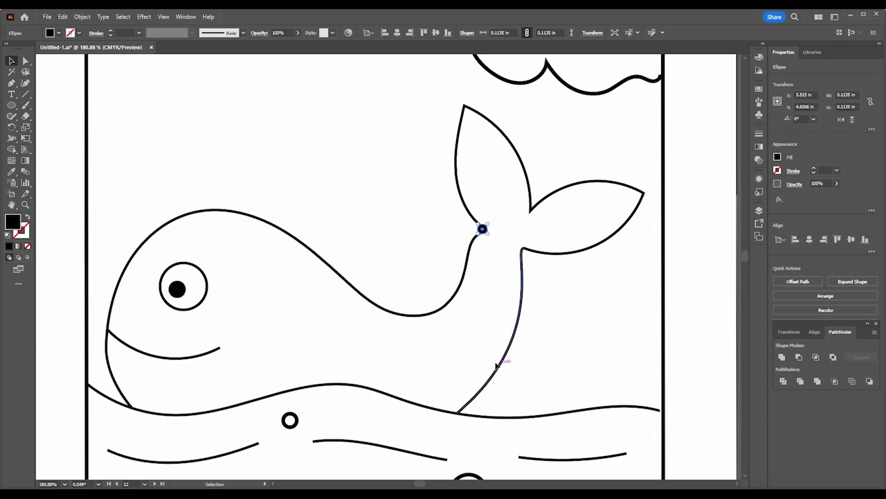
{"action": "left_click_drag", "start_coordinate": [482, 230], "coordinate": [107, 322]}
Add the number 1 as a text object in the page margin beside the whale's head
{"action": "scroll", "coordinate": [96, 327], "scroll_direction": "up", "scroll_amount": 4}
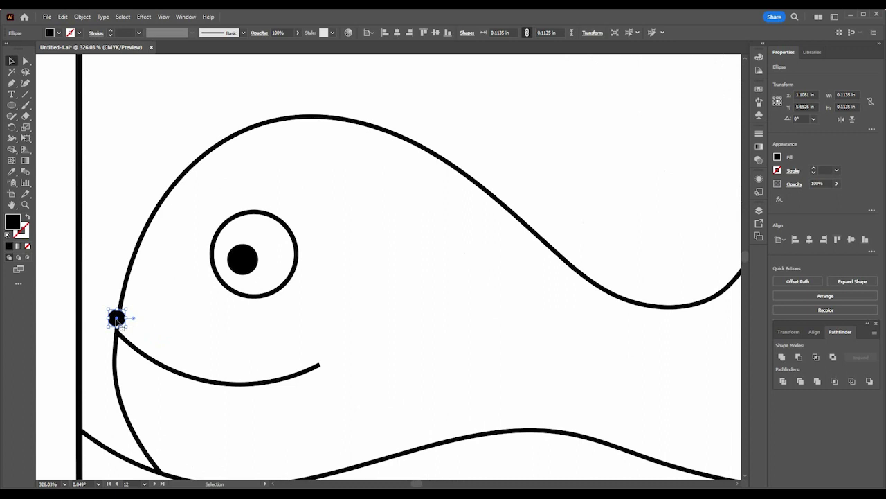
{"action": "left_click", "coordinate": [11, 93]}
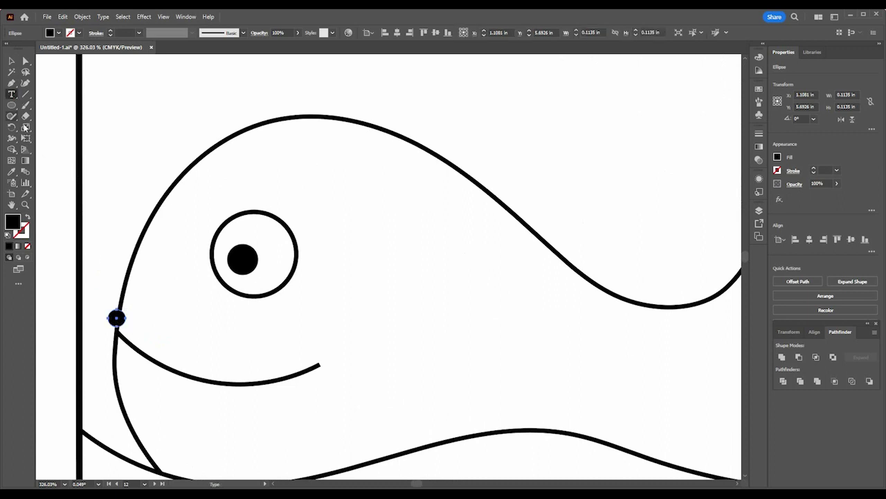
{"action": "left_click", "coordinate": [49, 242]}
{"action": "type", "text": "1"}
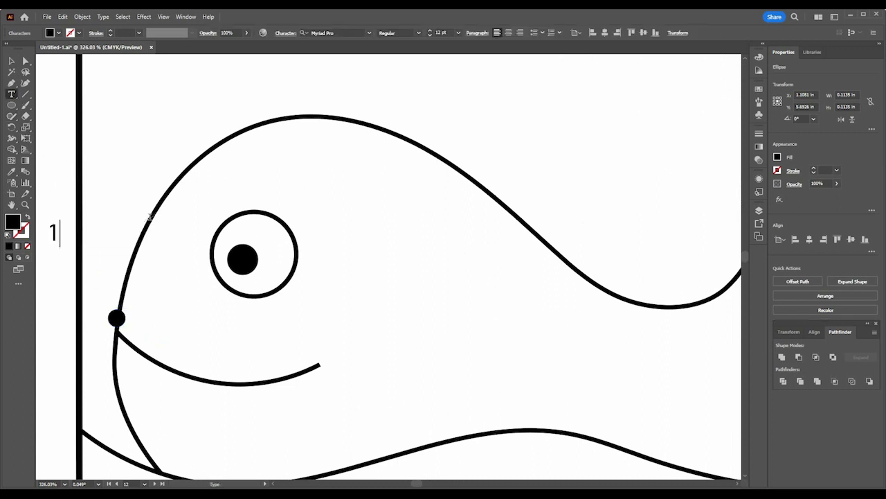
{"action": "left_click", "coordinate": [11, 61]}
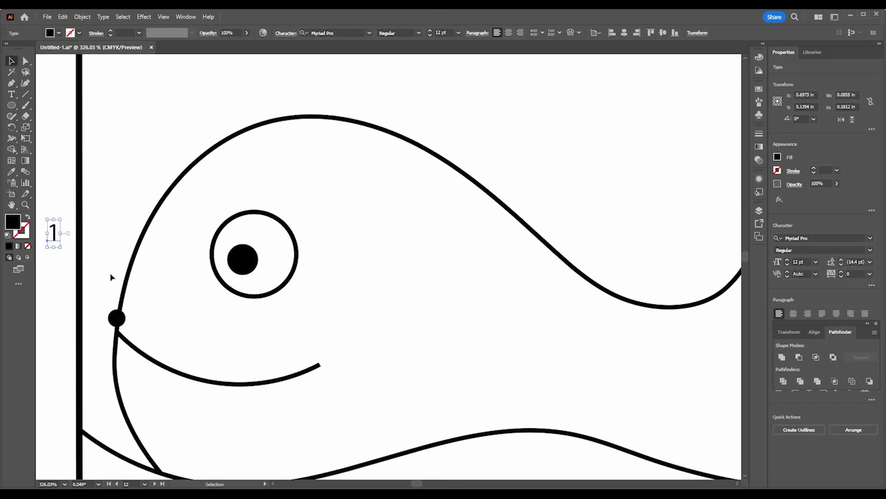
Move the number 1 beside the black dot above the whale's mouth, just outside the outline
{"action": "left_click_drag", "start_coordinate": [58, 242], "coordinate": [108, 296]}
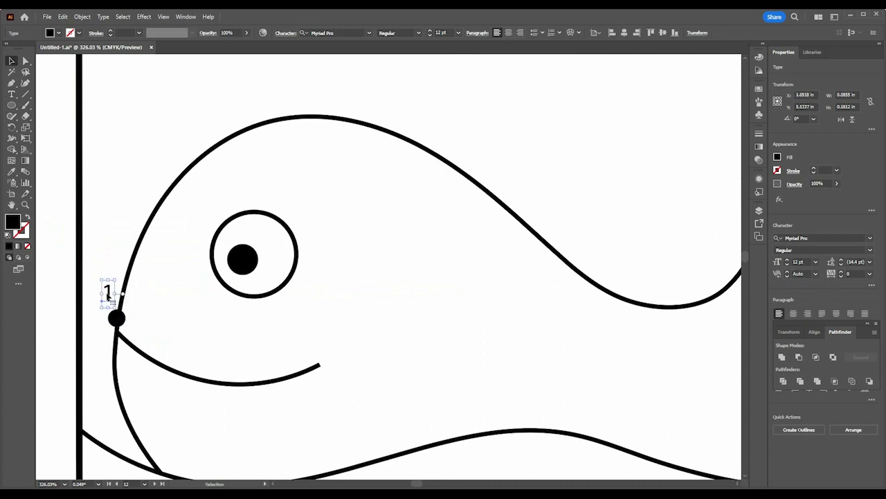
{"action": "left_click", "coordinate": [117, 318], "text": "shift"}
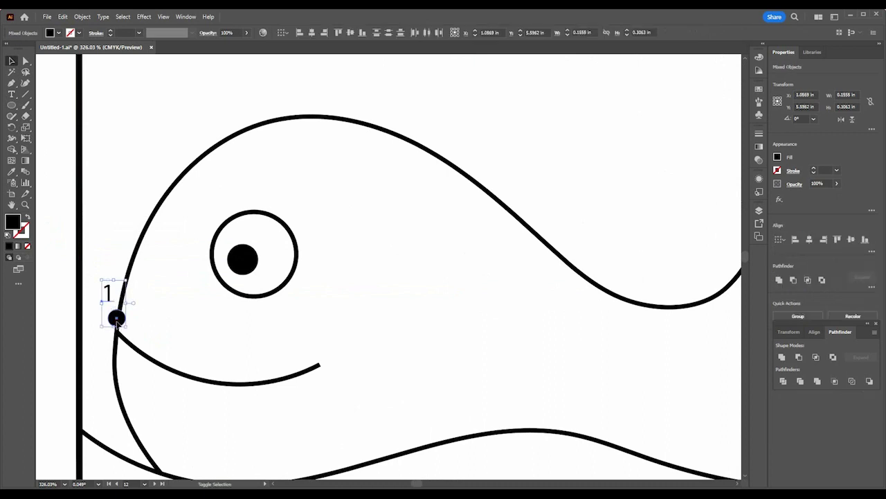
{"action": "left_click", "coordinate": [104, 259]}
Copy the black dot along the top of the whale's head, and undo all copies except the first one on the forehead
{"action": "left_click_drag", "start_coordinate": [117, 318], "coordinate": [390, 128]}
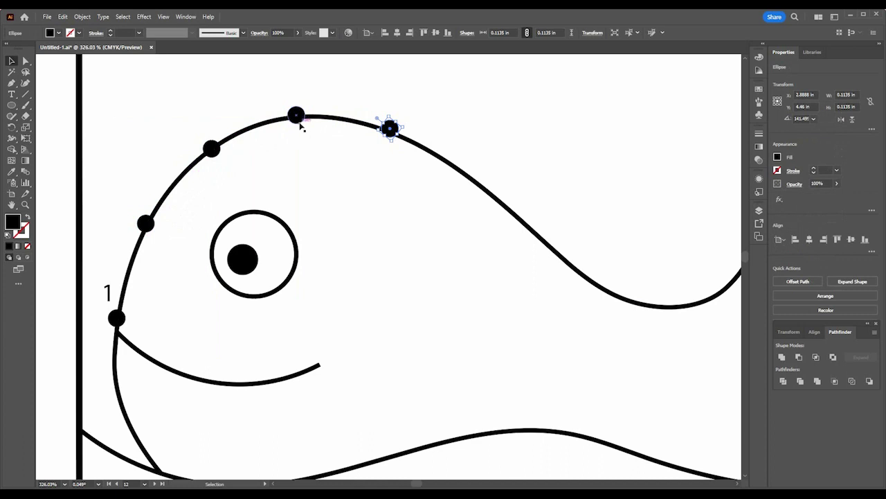
{"action": "key", "text": "ctrl+z"}
{"action": "key", "text": "ctrl+z"}
{"action": "key", "text": "ctrl+z"}
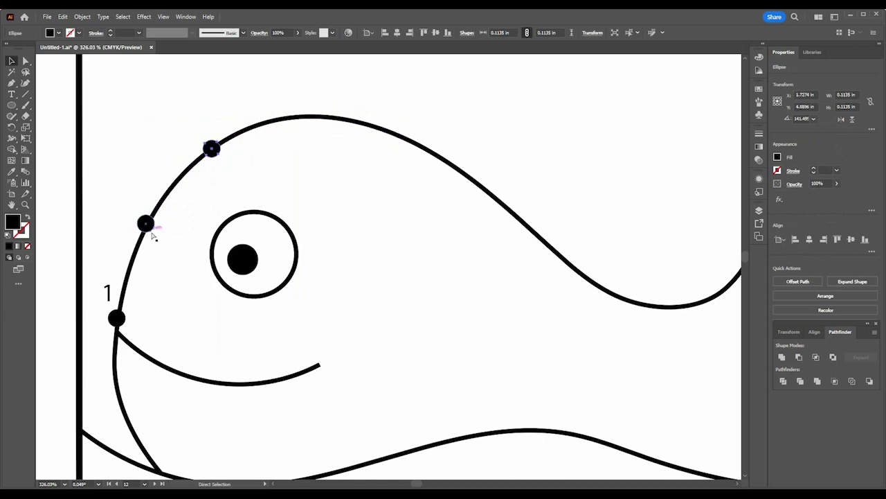
{"action": "key", "text": "ctrl+z"}
{"action": "key", "text": "ctrl+z"}
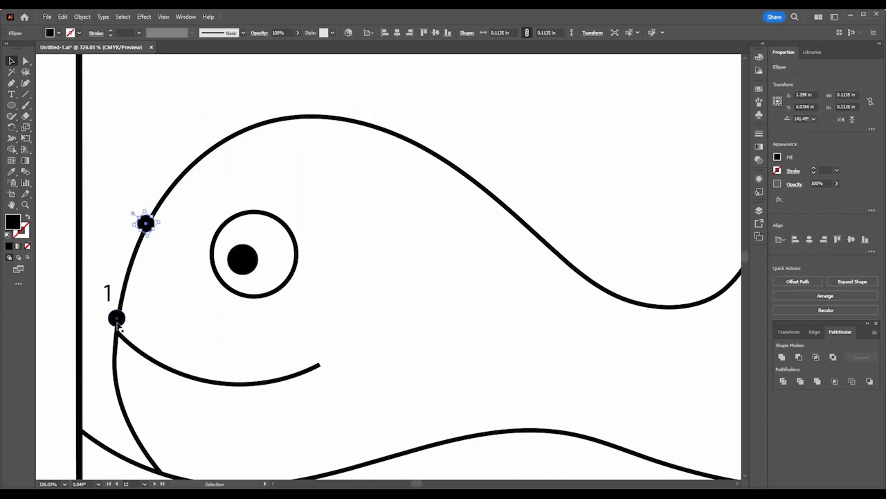
Try the second dot near the top of the head with a freehand line joining both dots, undo the line, and return the dot to the forehead
{"action": "left_click_drag", "start_coordinate": [146, 226], "coordinate": [277, 123]}
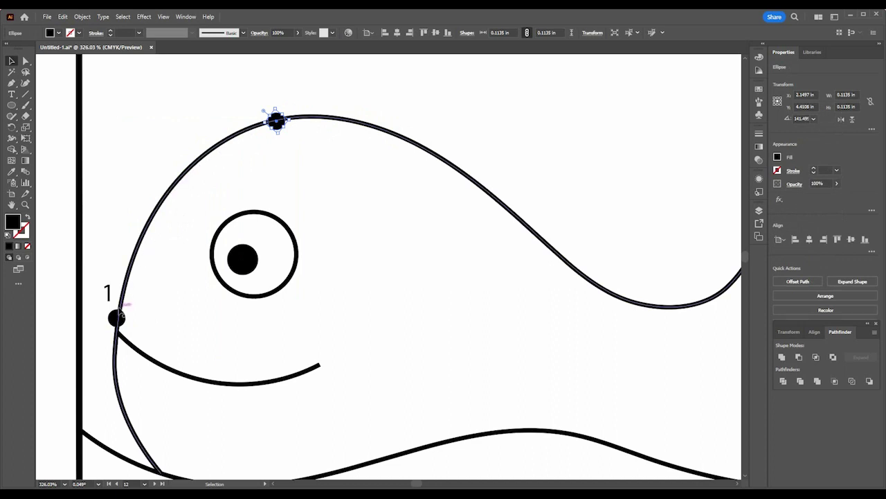
{"action": "left_click", "coordinate": [26, 94]}
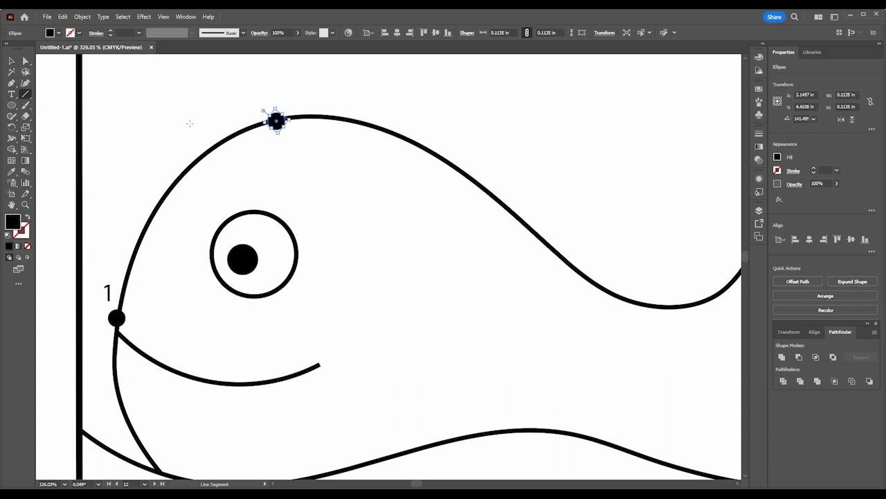
{"action": "left_click", "coordinate": [12, 116]}
{"action": "left_click", "coordinate": [41, 128]}
{"action": "mouse_move", "coordinate": [117, 317]}
{"action": "left_mouse_down"}
{"action": "mouse_move", "coordinate": [166, 240]}
{"action": "mouse_move", "coordinate": [274, 121]}
{"action": "left_mouse_up"}
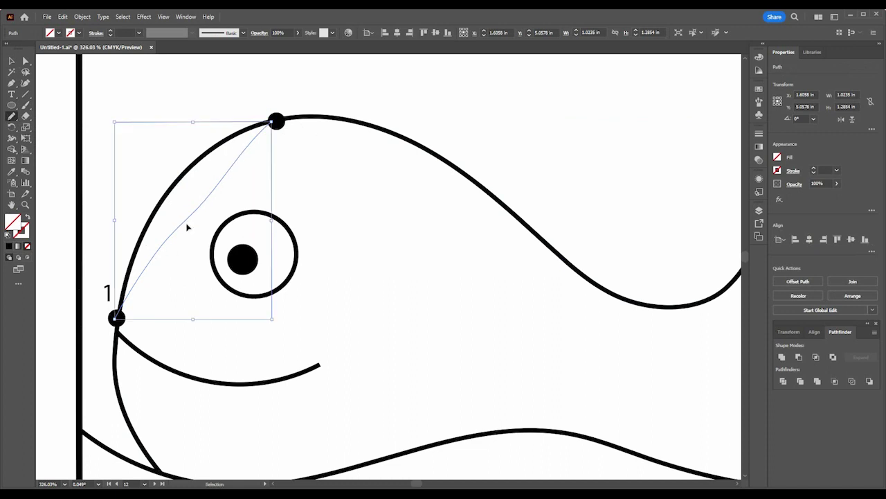
{"action": "key", "text": "ctrl+z"}
{"action": "left_click", "coordinate": [9, 62]}
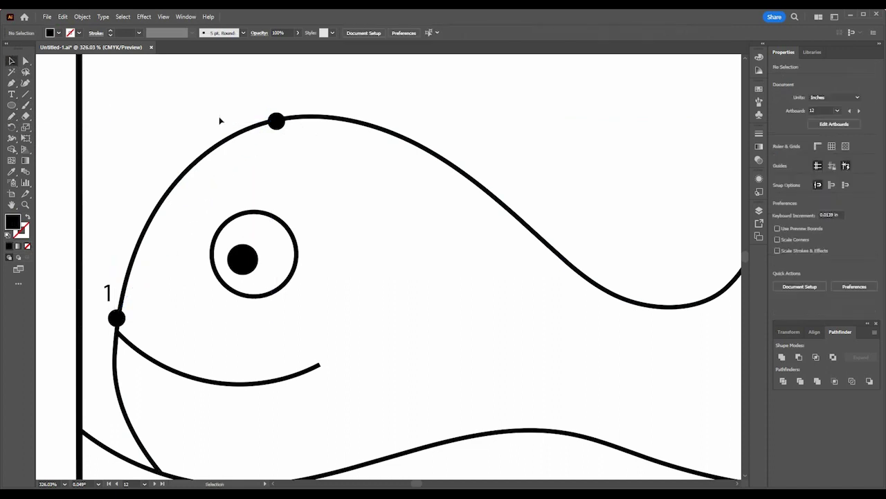
{"action": "left_click_drag", "start_coordinate": [275, 122], "coordinate": [149, 220]}
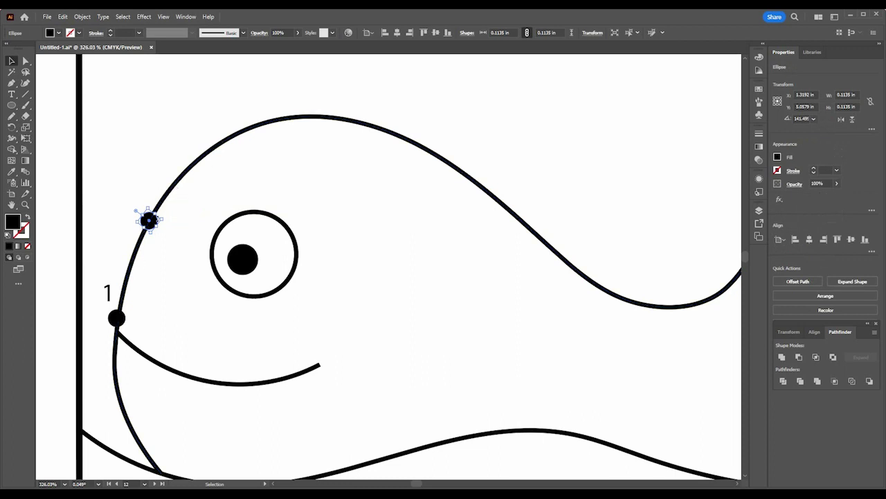
Duplicate the black dot four times along the outline, over the head and down to the start of the dip in the back
{"action": "scroll", "coordinate": [141, 202], "scroll_direction": "down", "scroll_amount": 4}
{"action": "scroll", "coordinate": [302, 231], "scroll_direction": "up", "scroll_amount": 5}
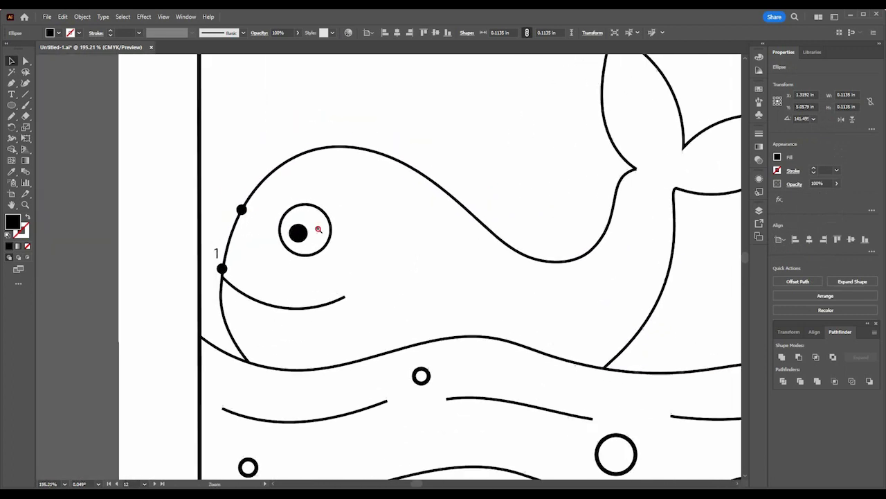
{"action": "scroll", "coordinate": [290, 269], "scroll_direction": "up", "scroll_amount": 1}
{"action": "left_click_drag", "start_coordinate": [227, 271], "coordinate": [204, 263]}
{"action": "key", "text": "space"}
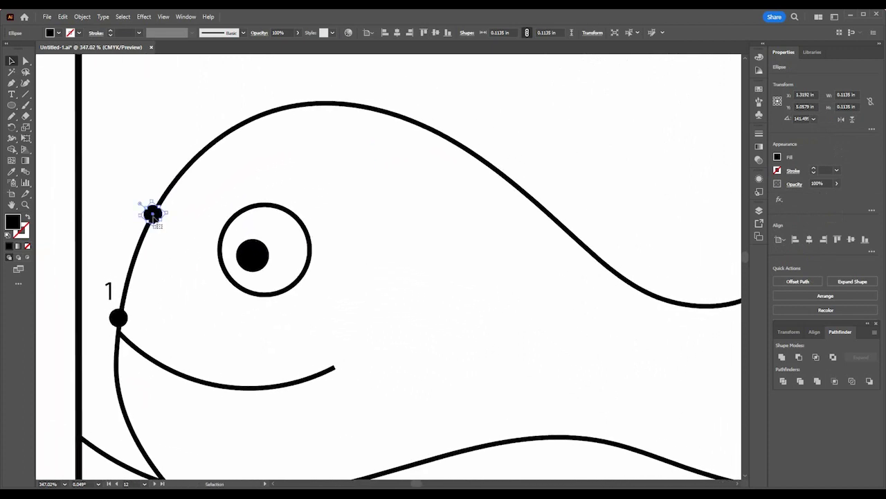
{"action": "left_click_drag", "start_coordinate": [152, 216], "coordinate": [476, 280]}
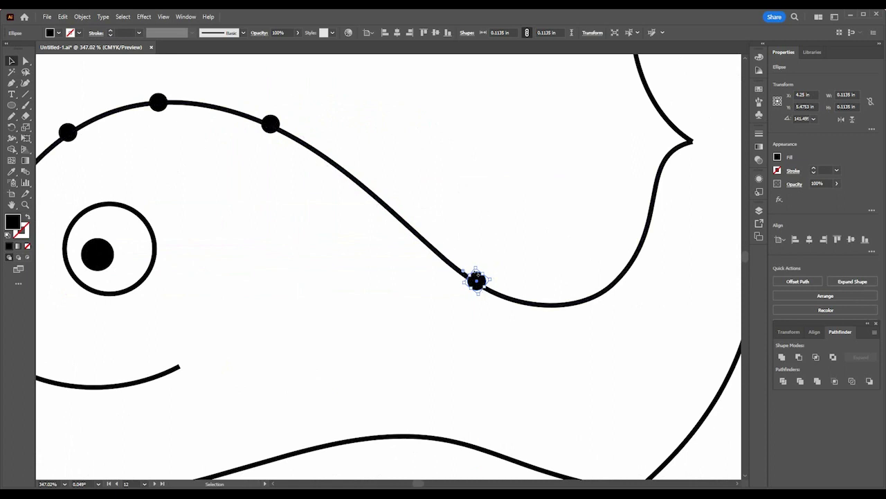
Add four more dot copies through the dip of the back and up to the base of the tail
{"action": "key", "text": "alt"}
{"action": "left_click_drag", "start_coordinate": [478, 282], "coordinate": [651, 216]}
{"action": "scroll", "coordinate": [571, 184], "scroll_direction": "down", "scroll_amount": 2}
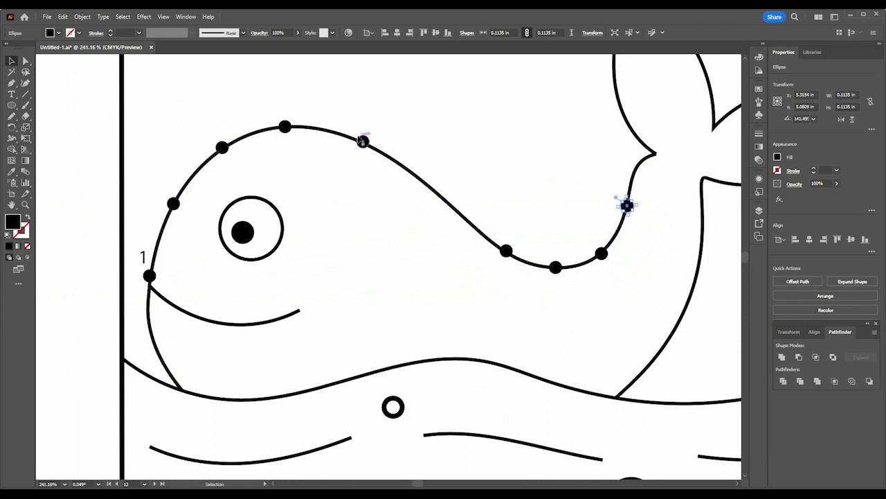
{"action": "scroll", "coordinate": [588, 253], "scroll_direction": "up", "scroll_amount": 2}
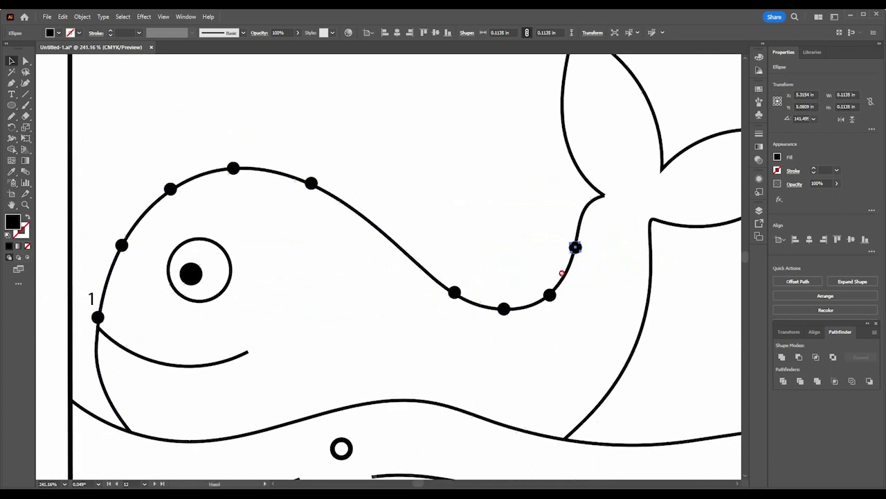
{"action": "scroll", "coordinate": [560, 272], "scroll_direction": "up", "scroll_amount": 2}
{"action": "left_click_drag", "start_coordinate": [492, 294], "coordinate": [514, 214]}
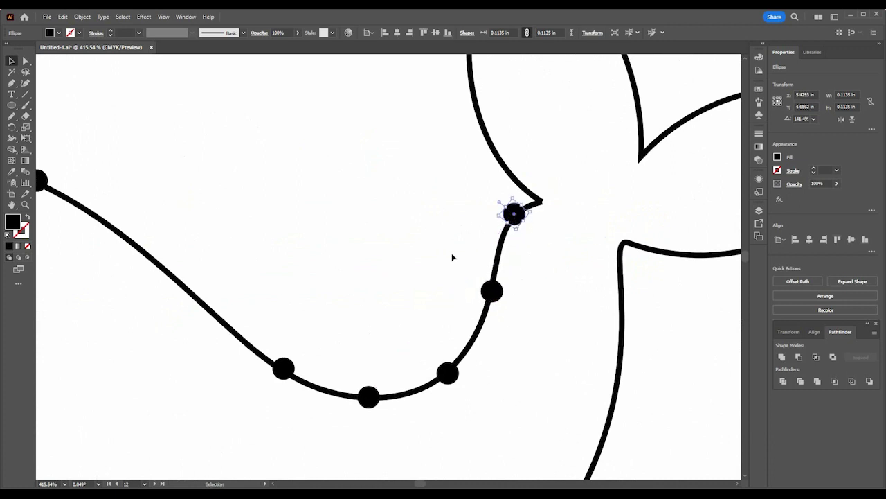
Copy the number 1 beside each black dot, following the outline from the head to the tail base
{"action": "scroll", "coordinate": [369, 215], "scroll_direction": "down", "scroll_amount": 6}
{"action": "left_click_drag", "start_coordinate": [338, 212], "coordinate": [404, 187]}
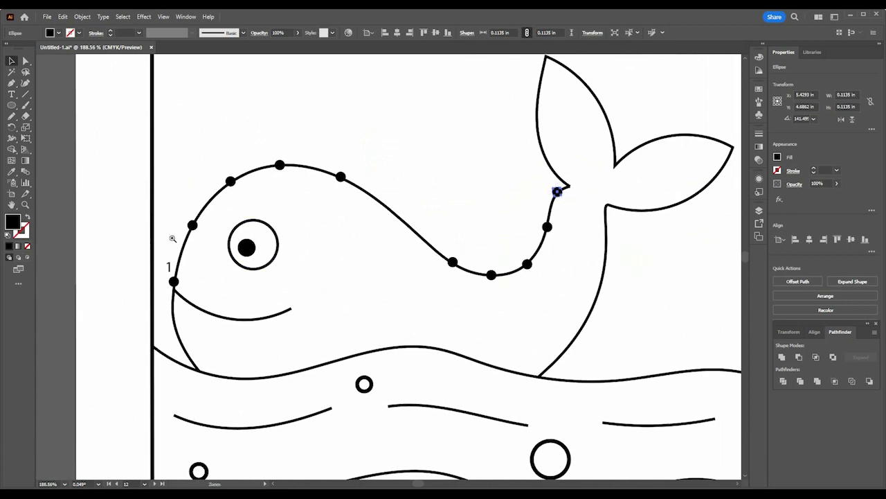
{"action": "scroll", "coordinate": [233, 255], "scroll_direction": "up", "scroll_amount": 3}
{"action": "left_click_drag", "start_coordinate": [137, 305], "coordinate": [679, 191]}
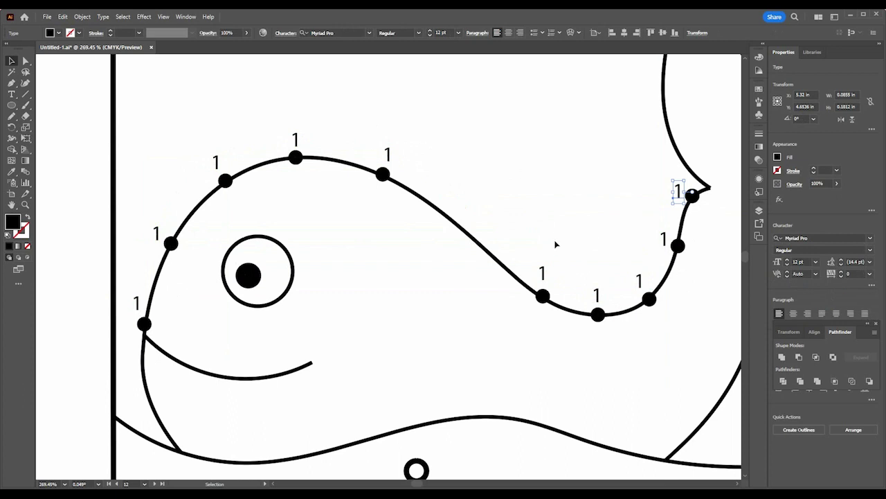
Undo the number copies beside the last four dots, keeping those up to the start of the dip
{"action": "key", "text": "ctrl+shift+a"}
{"action": "key", "text": "ctrl+z"}
{"action": "key", "text": "ctrl+z"}
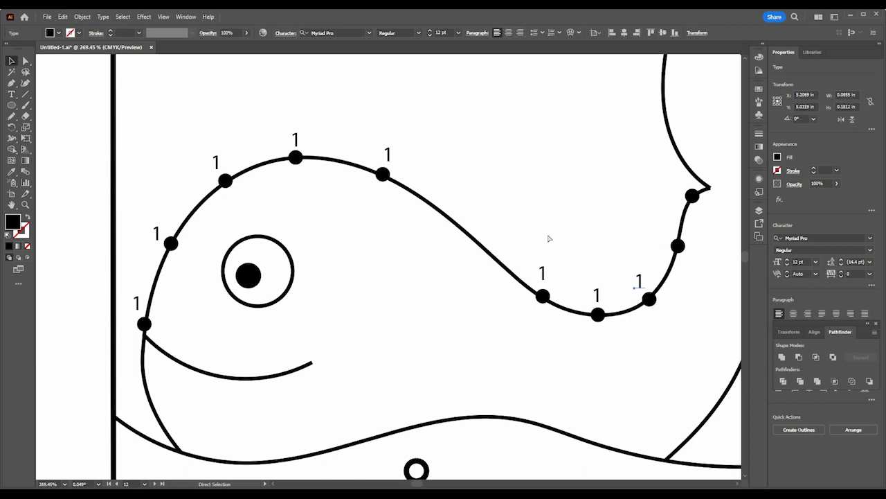
{"action": "key", "text": "ctrl+z"}
{"action": "key", "text": "ctrl+z"}
{"action": "key", "text": "v"}
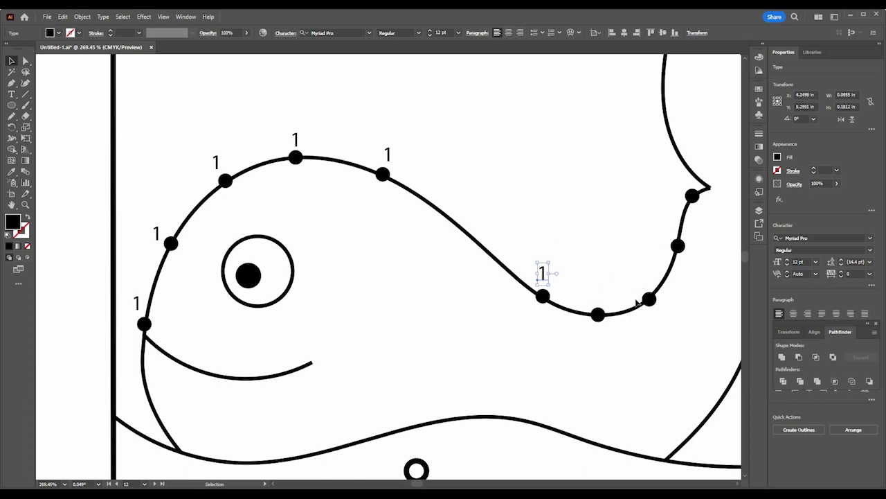
Delete the unnumbered dots between the bottom of the dip and the tail base
{"action": "key", "text": "ctrl+shift+a"}
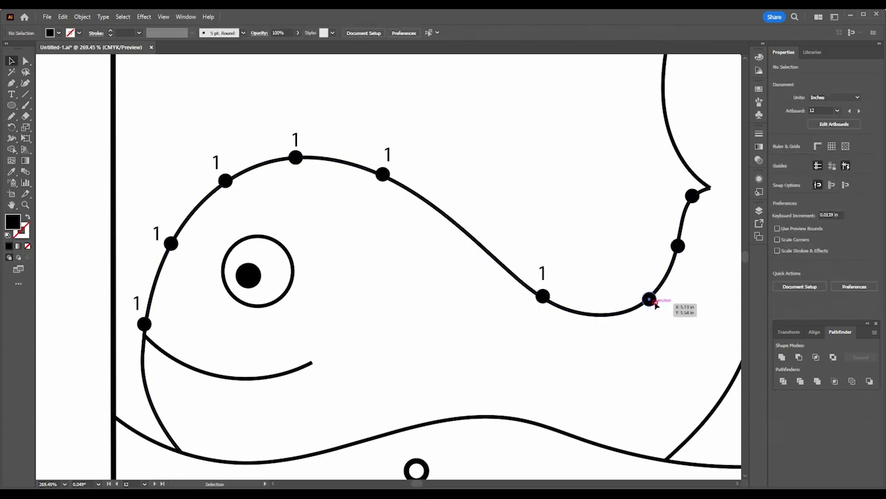
{"action": "left_click", "coordinate": [687, 249]}
{"action": "key", "text": "Delete"}
{"action": "left_click", "coordinate": [691, 196]}
{"action": "key", "text": "Delete"}
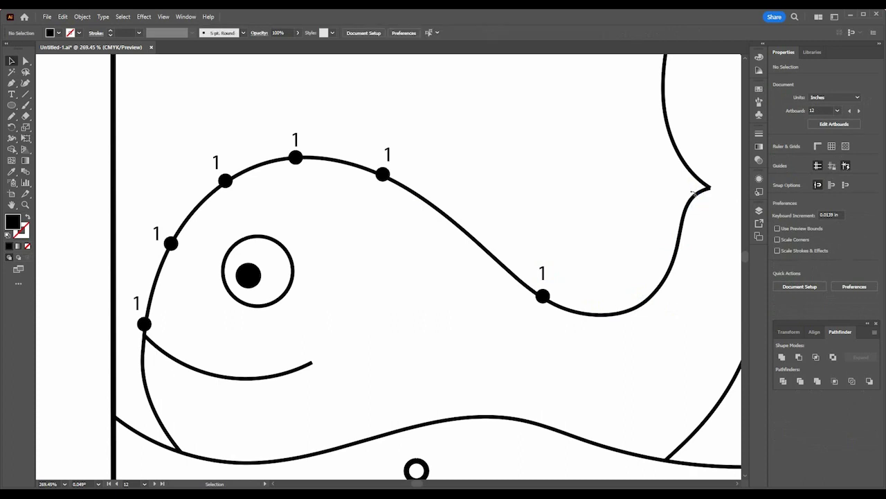
Duplicate the sixth dot together with its number 1 four times, following the dip of the back up to the tail base
{"action": "scroll", "coordinate": [655, 242], "scroll_direction": "up", "scroll_amount": 5}
{"action": "left_click", "coordinate": [258, 269]}
{"action": "left_click", "coordinate": [257, 209], "text": "shift"}
{"action": "left_click_drag", "start_coordinate": [270, 279], "coordinate": [603, 106]}
{"action": "scroll", "coordinate": [536, 134], "scroll_direction": "down", "scroll_amount": 2}
{"action": "left_click_drag", "start_coordinate": [536, 134], "coordinate": [430, 323]}
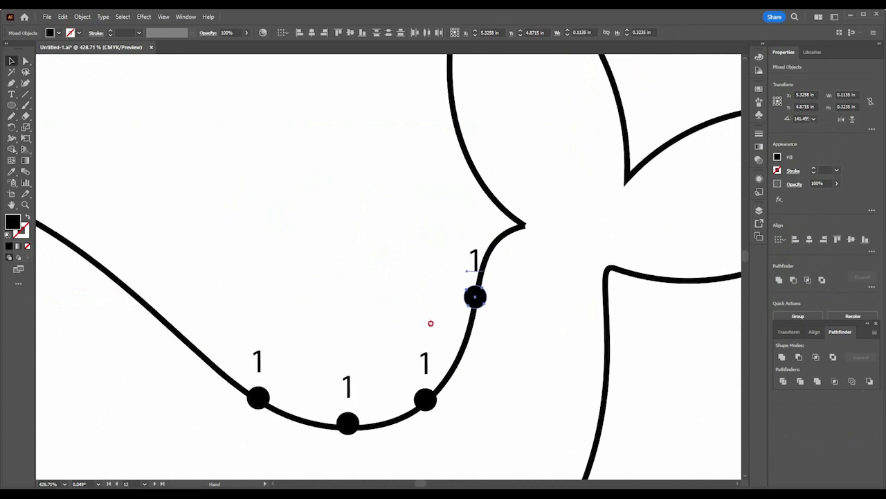
{"action": "left_click_drag", "start_coordinate": [430, 324], "coordinate": [432, 324]}
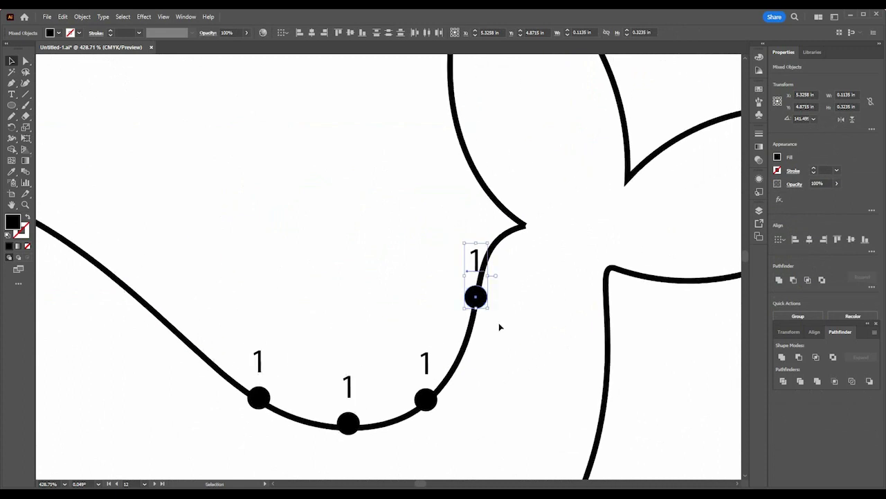
{"action": "left_click_drag", "start_coordinate": [475, 299], "coordinate": [496, 242]}
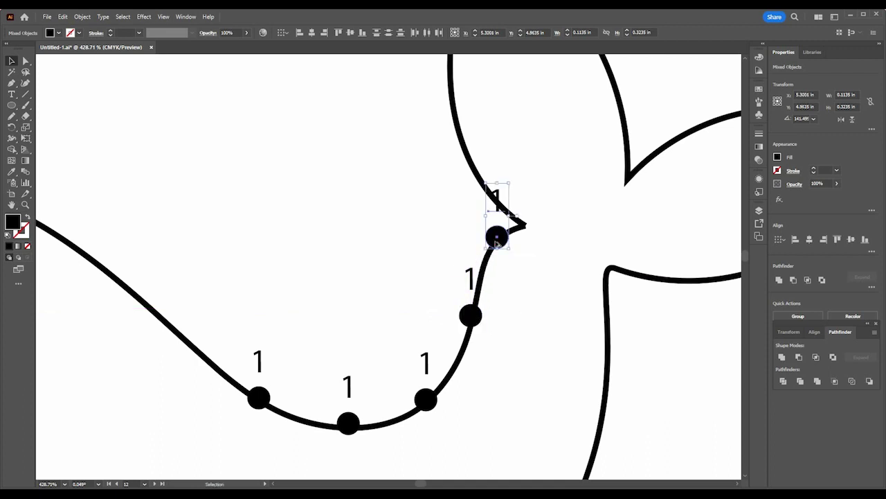
Reposition the numbers of the last three dots clear of the outline, on the side facing the whale's head
{"action": "left_click", "coordinate": [350, 204]}
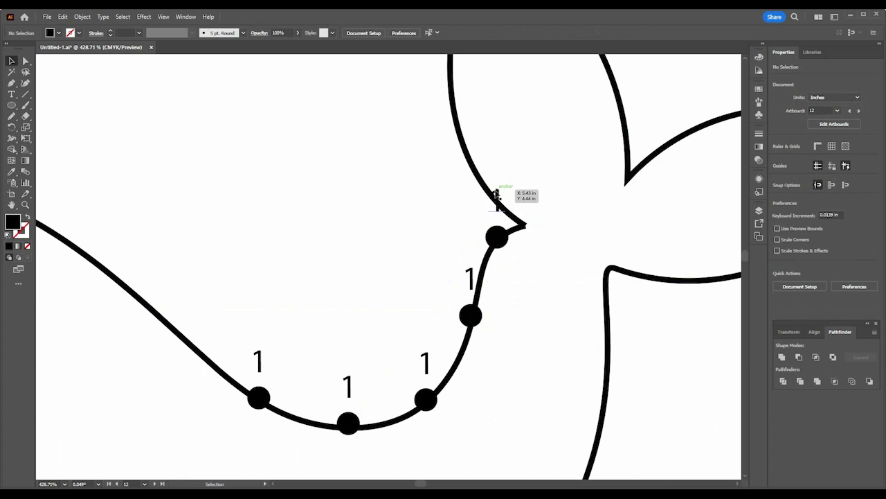
{"action": "left_click_drag", "start_coordinate": [496, 207], "coordinate": [471, 235]}
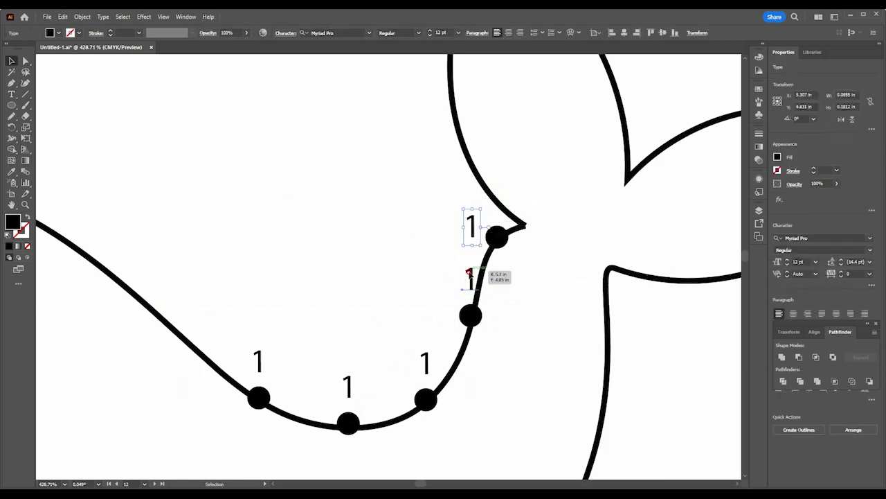
{"action": "left_click_drag", "start_coordinate": [469, 272], "coordinate": [448, 294]}
{"action": "key", "text": "ctrl+space"}
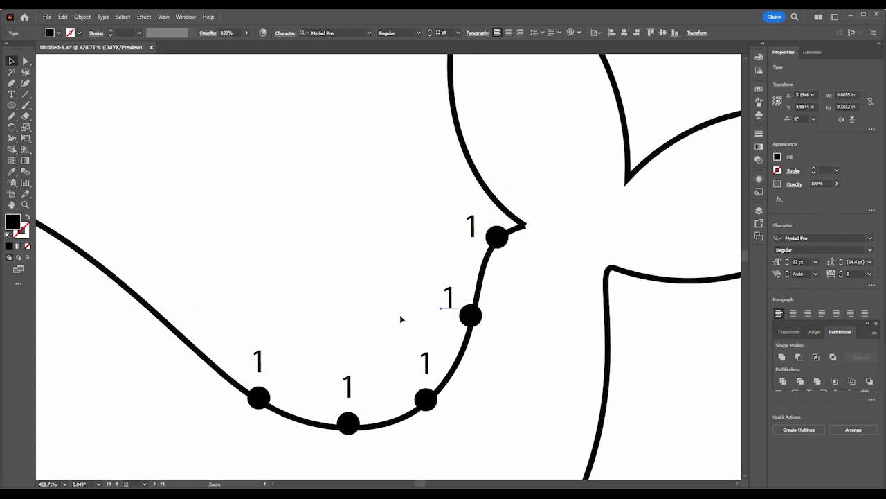
{"action": "left_click_drag", "start_coordinate": [425, 362], "coordinate": [412, 375]}
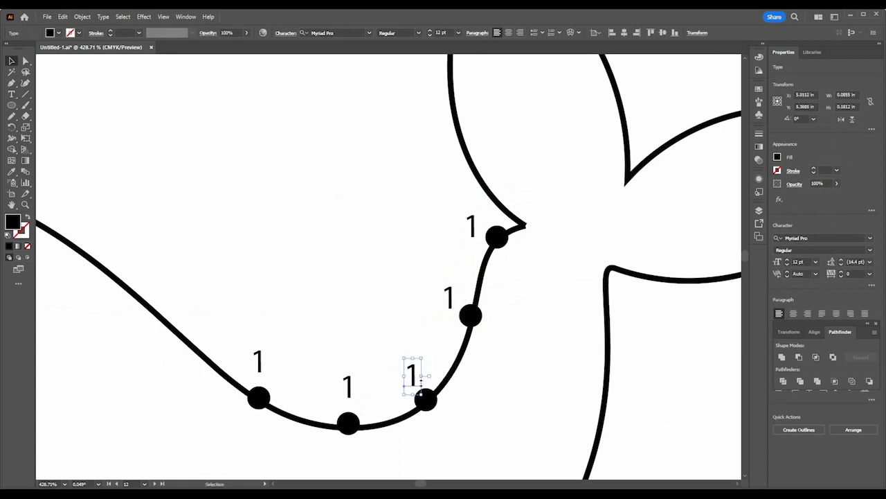
{"action": "left_click", "coordinate": [432, 253]}
{"action": "left_click_drag", "start_coordinate": [411, 248], "coordinate": [352, 249]}
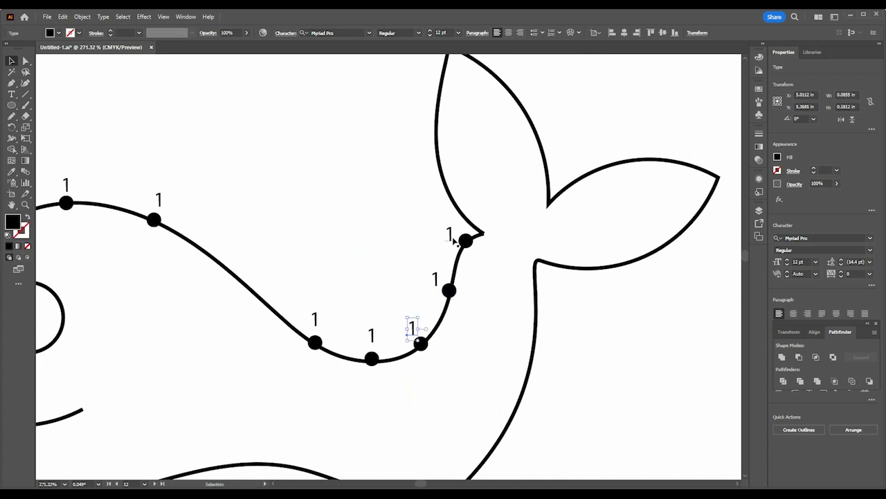
{"action": "scroll", "coordinate": [457, 243], "scroll_direction": "down", "scroll_amount": 3}
{"action": "left_click_drag", "start_coordinate": [371, 278], "coordinate": [390, 273]}
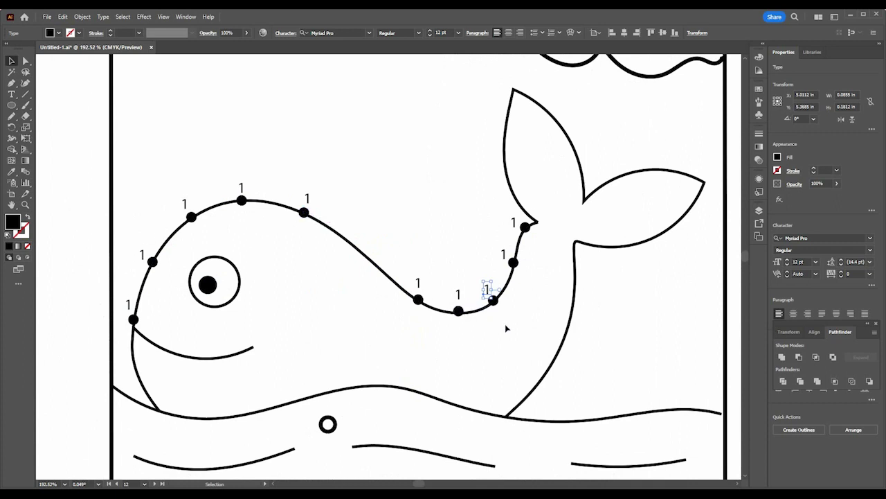
{"action": "scroll", "coordinate": [513, 277], "scroll_direction": "up", "scroll_amount": 3}
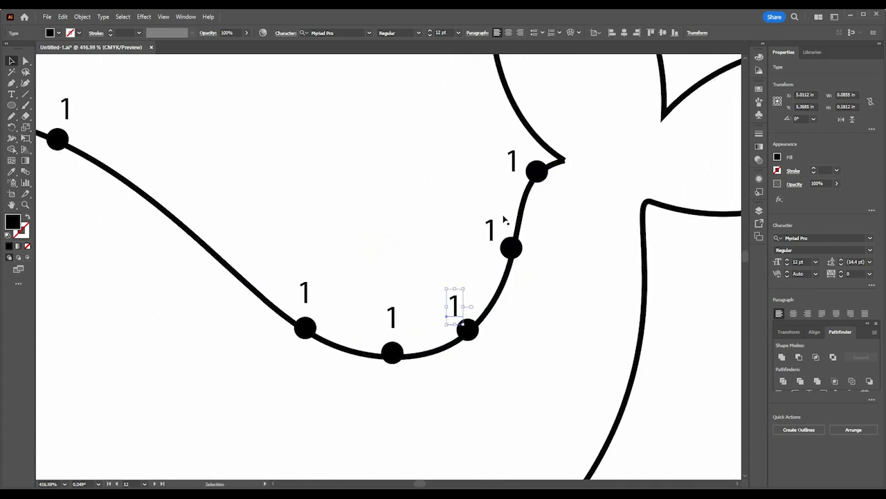
{"action": "scroll", "coordinate": [449, 286], "scroll_direction": "down", "scroll_amount": 3}
Renumber the second through fifth dots over the whale's head as 2, 3, 4 and 5
{"action": "scroll", "coordinate": [247, 242], "scroll_direction": "up", "scroll_amount": 3}
{"action": "key", "text": "t"}
{"action": "double_click", "coordinate": [169, 200]}
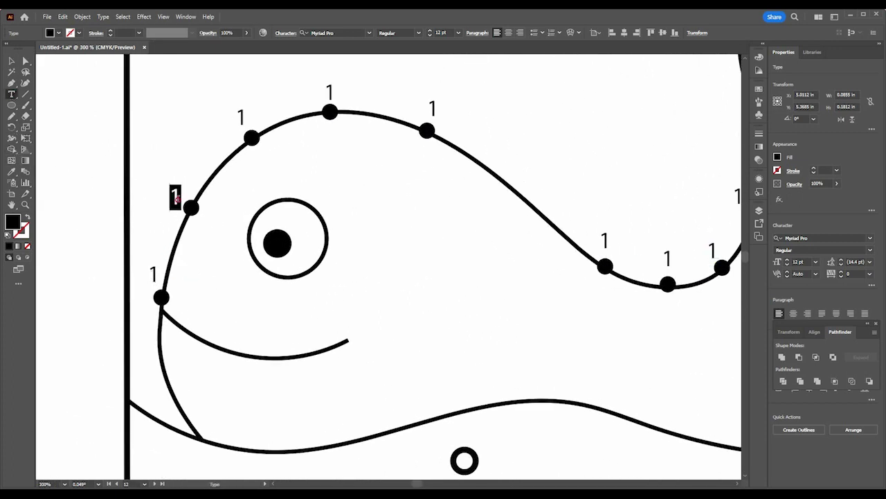
{"action": "type", "text": "2"}
{"action": "double_click", "coordinate": [242, 118]}
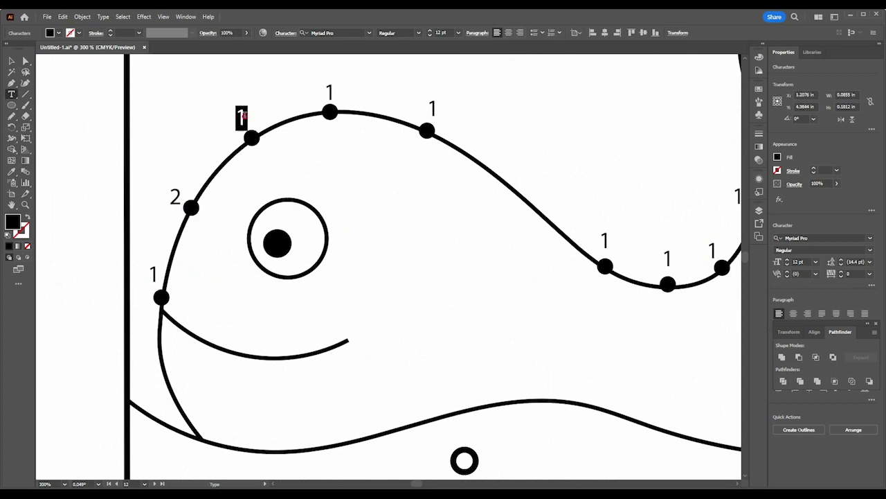
{"action": "type", "text": "3"}
{"action": "double_click", "coordinate": [329, 92]}
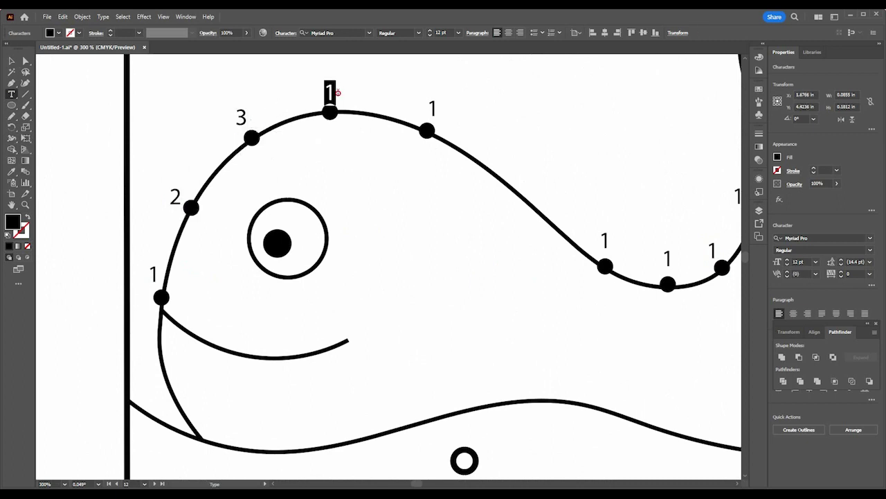
{"action": "type", "text": "4"}
{"action": "double_click", "coordinate": [432, 107]}
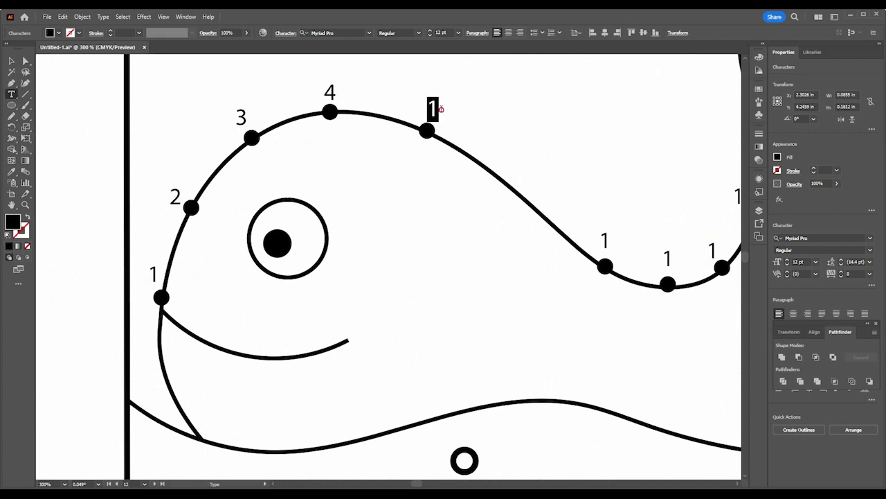
{"action": "type", "text": "5"}
Renumber the next three dots through the dip of the whale's back as 6, 7 and 8
{"action": "double_click", "coordinate": [605, 239]}
{"action": "type", "text": "6"}
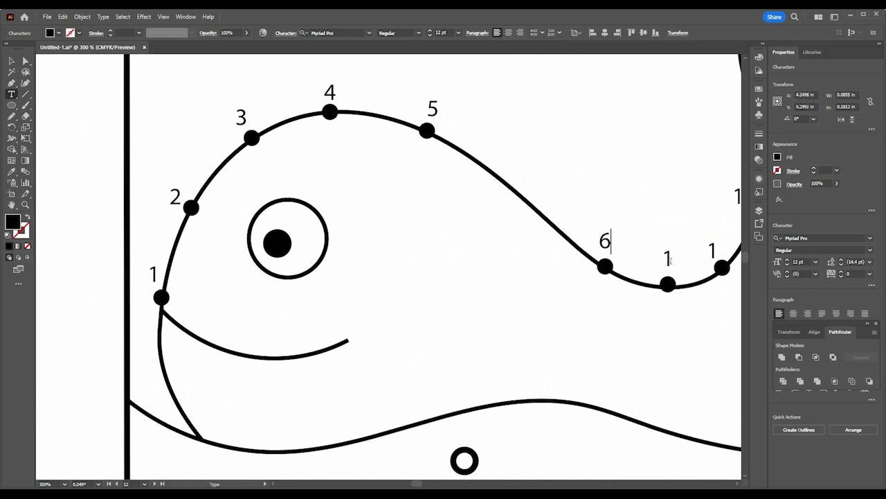
{"action": "double_click", "coordinate": [667, 260]}
{"action": "type", "text": "7"}
{"action": "double_click", "coordinate": [712, 251]}
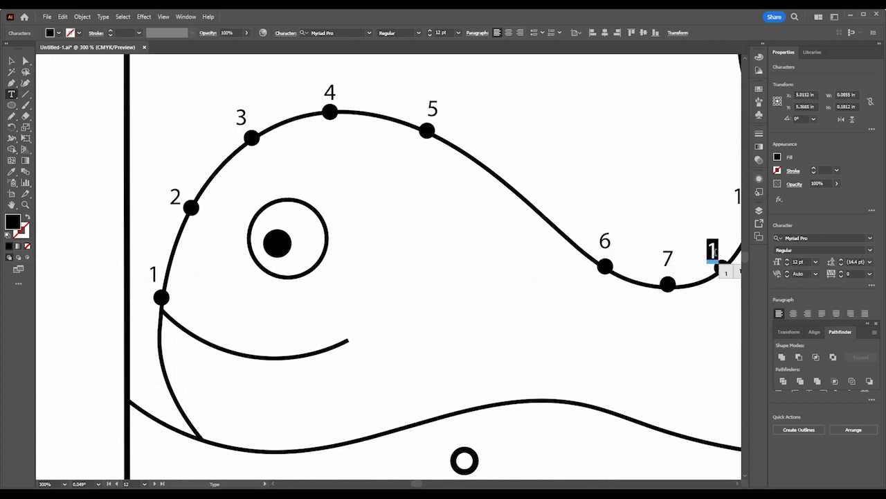
{"action": "type", "text": "8"}
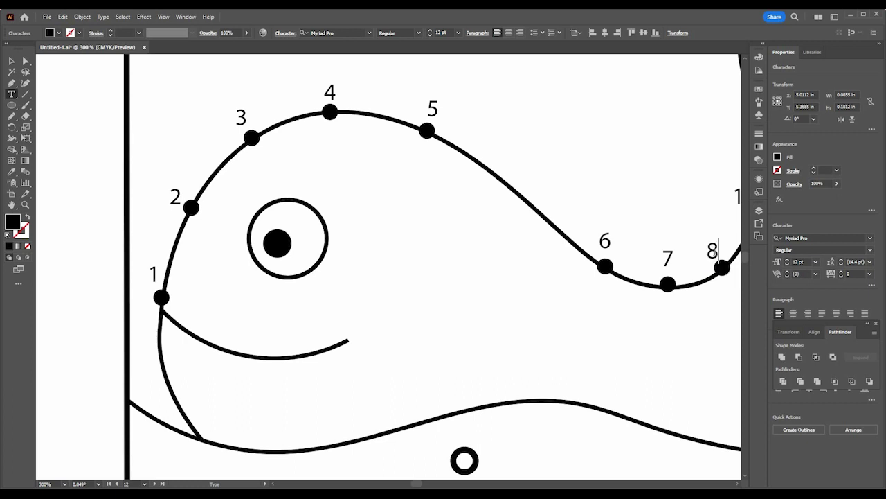
Renumber the last two dots leading up to the tail base as 9 and 10
{"action": "key", "text": "Escape"}
{"action": "left_click_drag", "start_coordinate": [405, 259], "coordinate": [219, 271]}
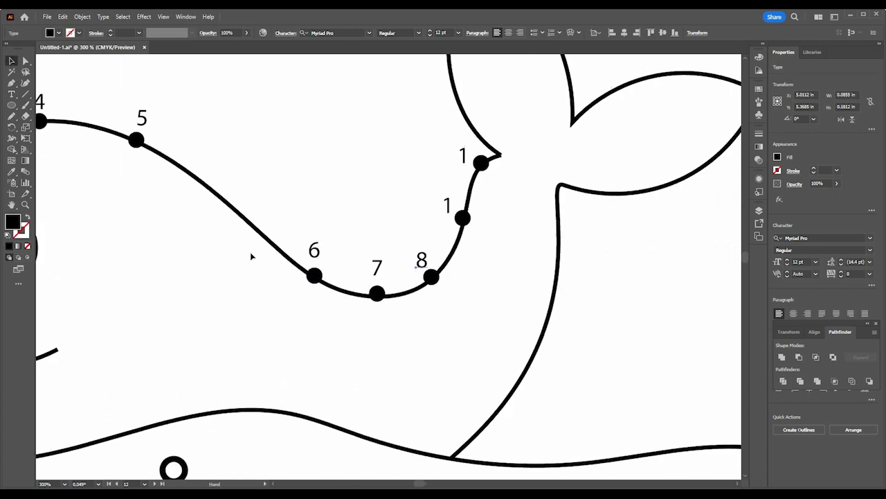
{"action": "left_click", "coordinate": [11, 94]}
{"action": "double_click", "coordinate": [446, 206]}
{"action": "type", "text": "9"}
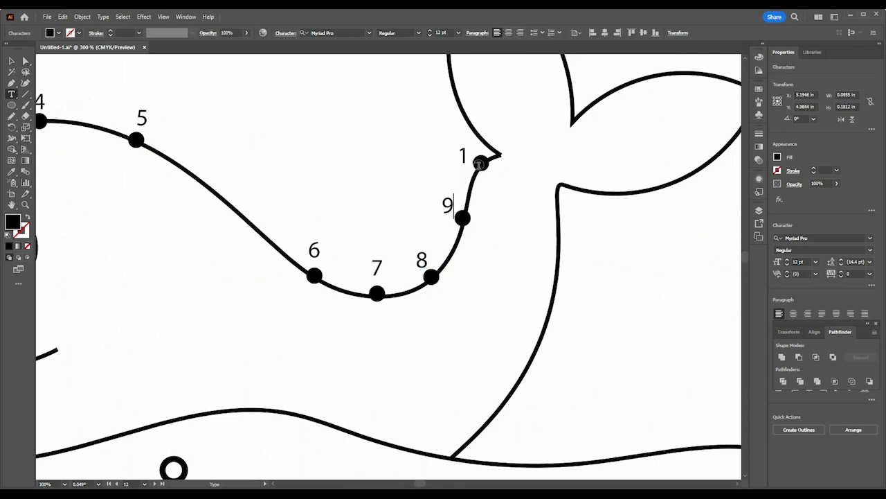
{"action": "type", "text": "0"}
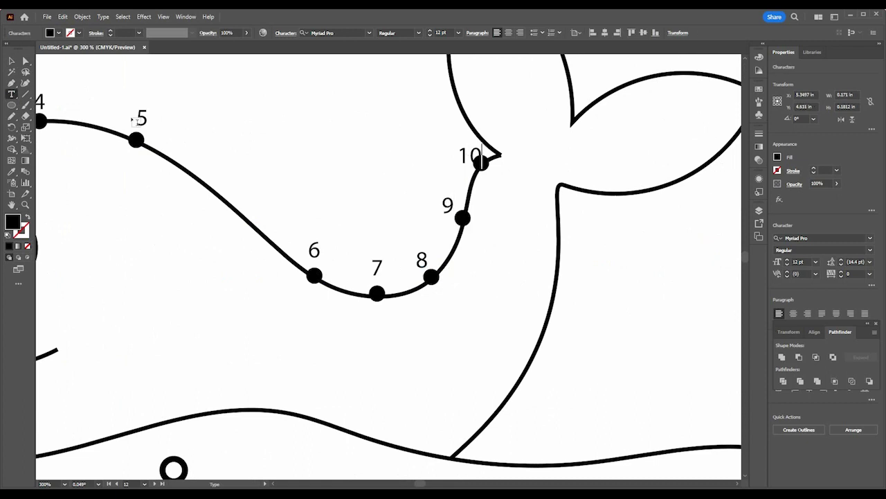
Move the number 10 away from its dot, toward the whale's head, so that they no longer overlap
{"action": "left_click", "coordinate": [11, 61]}
{"action": "left_click_drag", "start_coordinate": [462, 158], "coordinate": [454, 164]}
{"action": "scroll", "coordinate": [390, 184], "scroll_direction": "down", "scroll_amount": 4}
{"action": "scroll", "coordinate": [263, 256], "scroll_direction": "down", "scroll_amount": 3}
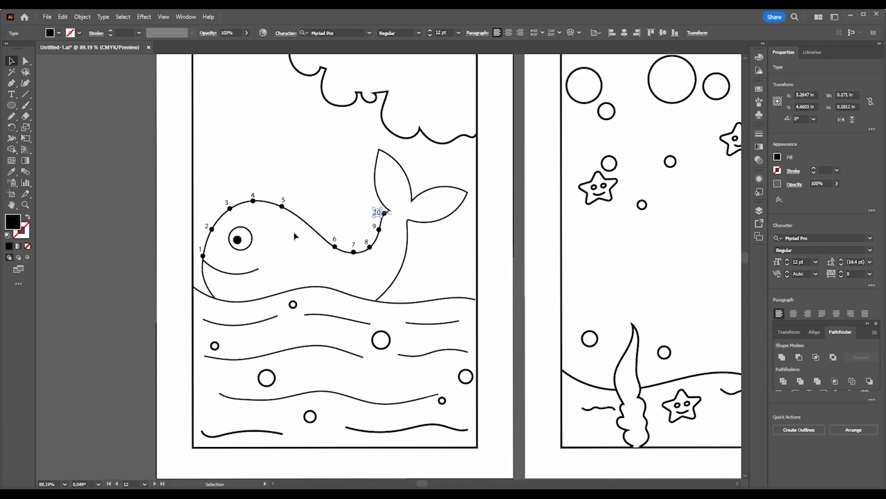
Nudge dot 4 together with its number slightly upward on the whale's outline
{"action": "scroll", "coordinate": [256, 212], "scroll_direction": "up", "scroll_amount": 5}
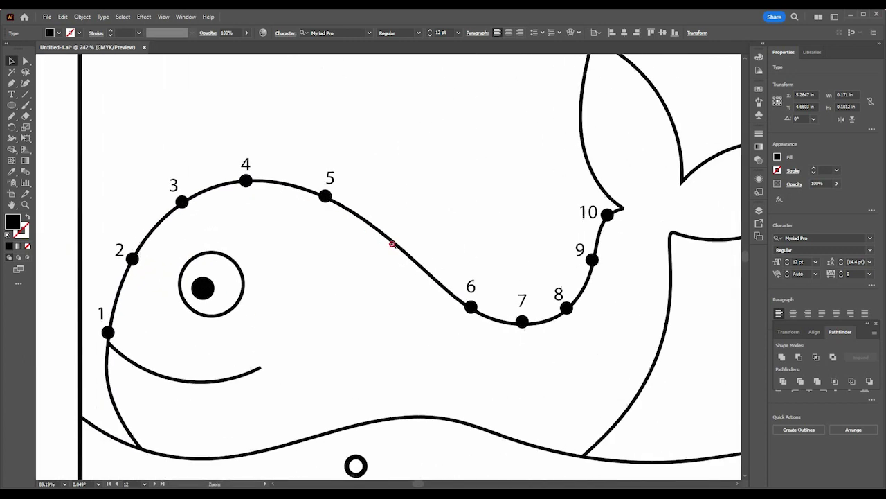
{"action": "left_click", "coordinate": [245, 179]}
{"action": "left_click", "coordinate": [248, 165], "text": "shift"}
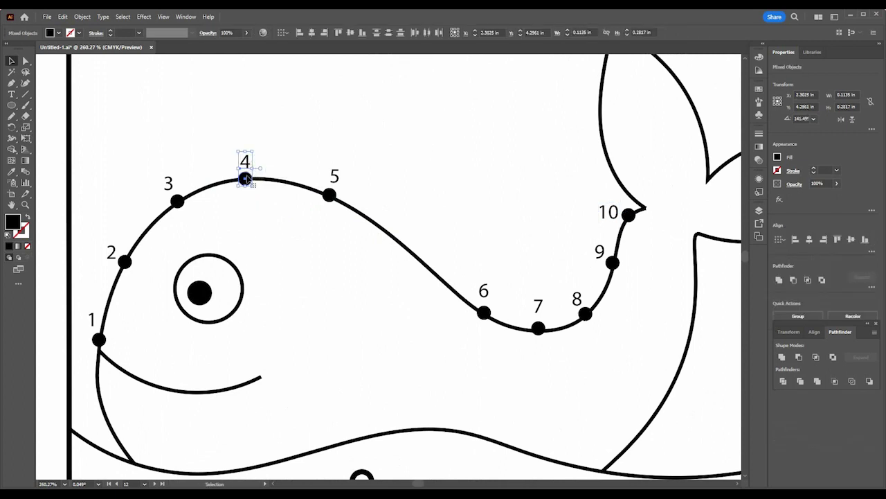
{"action": "mouse_move", "coordinate": [246, 178]}
{"action": "left_mouse_down"}
{"action": "mouse_move", "coordinate": [206, 164]}
{"action": "mouse_move", "coordinate": [247, 176]}
{"action": "mouse_move", "coordinate": [238, 187]}
{"action": "left_mouse_up"}
{"action": "scroll", "coordinate": [293, 132], "scroll_direction": "down", "scroll_amount": 4}
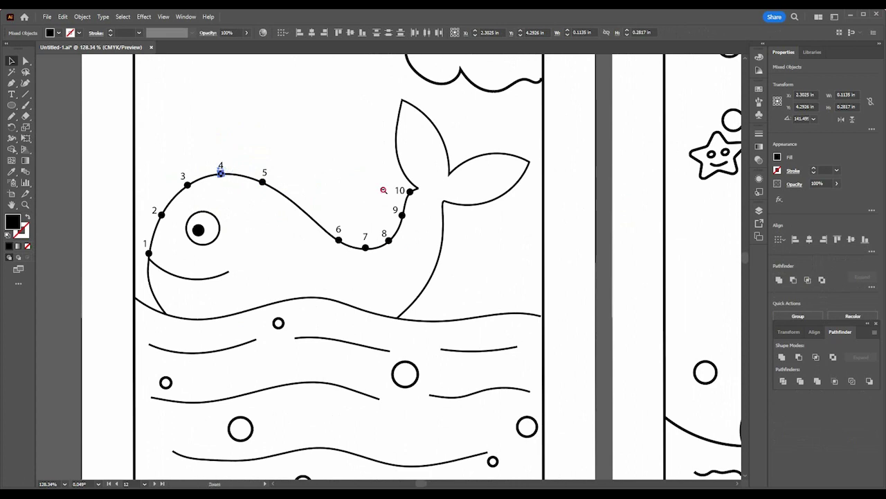
{"action": "scroll", "coordinate": [382, 186], "scroll_direction": "down", "scroll_amount": 2}
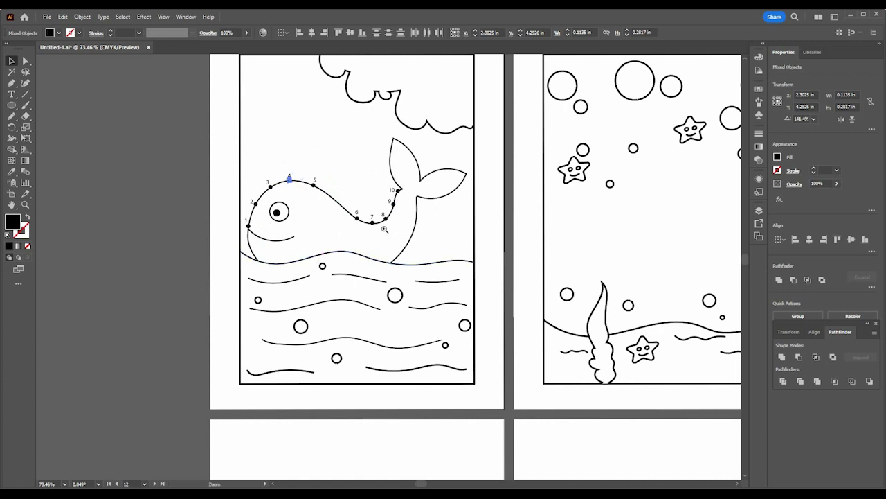
{"action": "scroll", "coordinate": [381, 230], "scroll_direction": "down", "scroll_amount": 3}
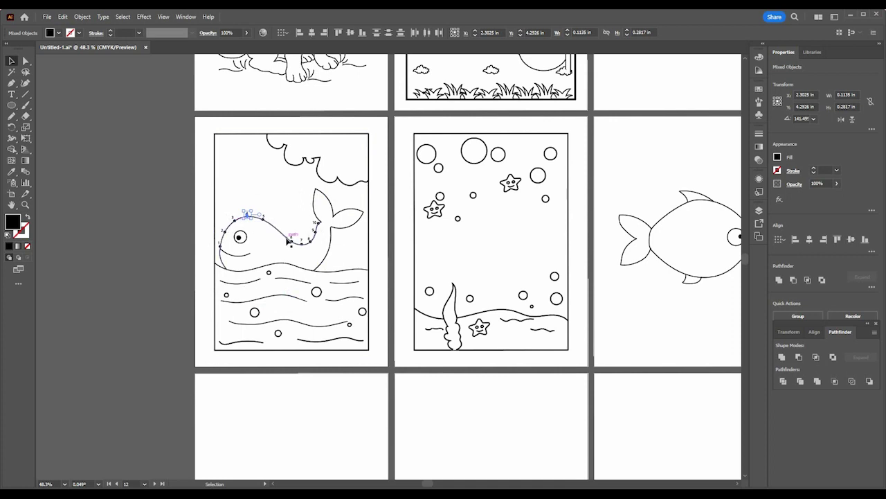
{"action": "left_click_drag", "start_coordinate": [240, 214], "coordinate": [323, 221]}
{"action": "left_click_drag", "start_coordinate": [324, 286], "coordinate": [302, 276]}
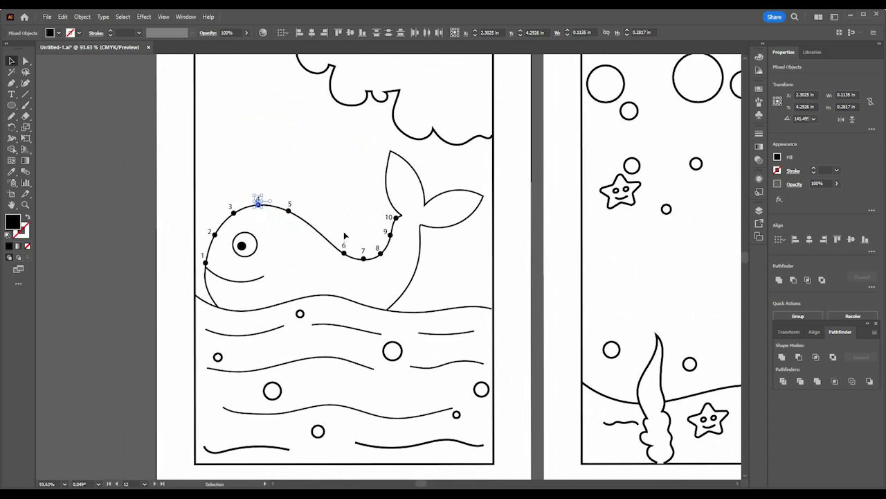
{"action": "scroll", "coordinate": [325, 256], "scroll_direction": "up", "scroll_amount": 3}
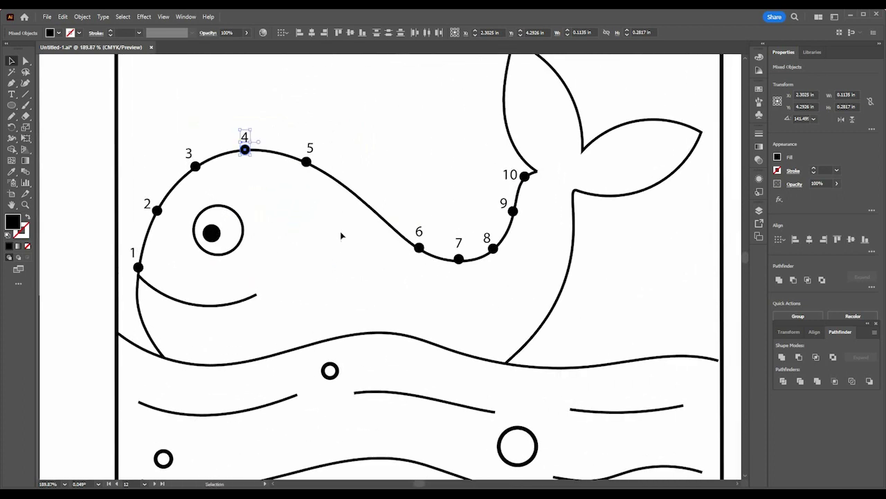
Cut the whale's outline inside dot 1, just above the mouth line, with the Scissors tool
{"action": "left_click", "coordinate": [336, 184]}
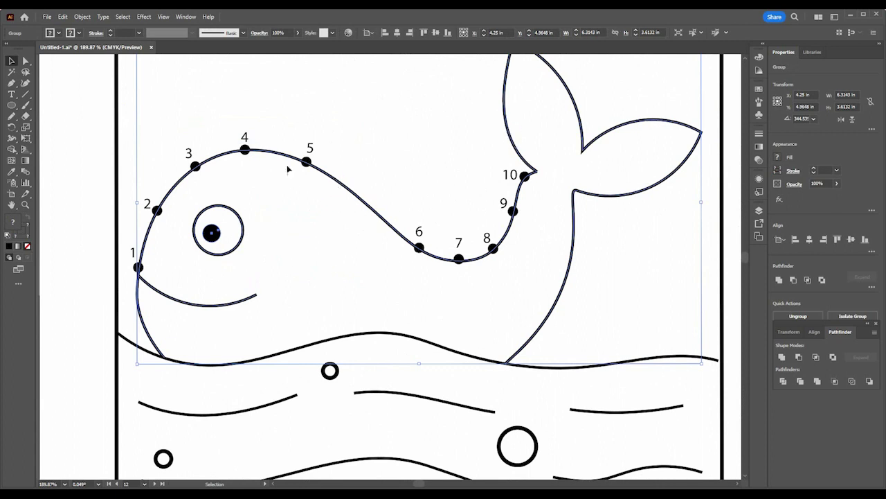
{"action": "left_click_drag", "start_coordinate": [26, 115], "coordinate": [43, 129]}
{"action": "left_click", "coordinate": [139, 267]}
{"action": "key", "text": "v"}
{"action": "scroll", "coordinate": [122, 278], "scroll_direction": "up", "scroll_amount": 5}
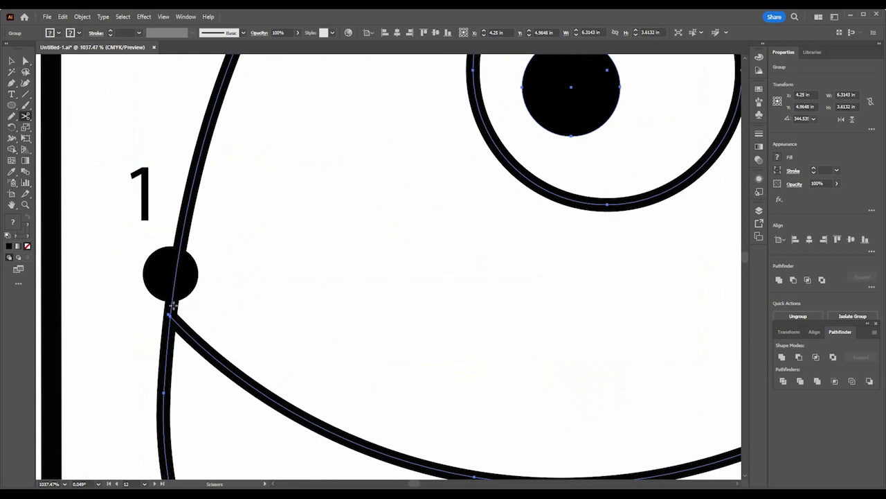
{"action": "left_click", "coordinate": [174, 288]}
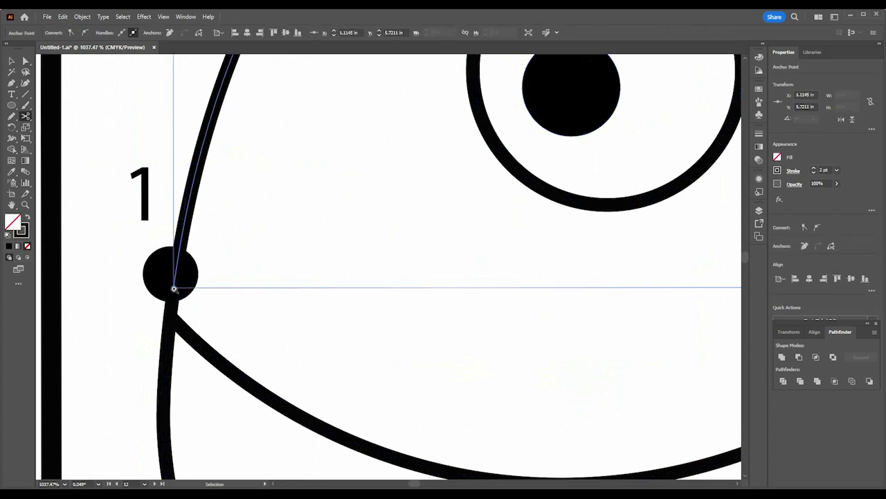
Cut the whale's outline inside dot 10 at the tail base with the Scissors tool
{"action": "scroll", "coordinate": [174, 288], "scroll_direction": "down", "scroll_amount": 8}
{"action": "scroll", "coordinate": [333, 188], "scroll_direction": "right", "scroll_amount": 3}
{"action": "scroll", "coordinate": [466, 182], "scroll_direction": "up", "scroll_amount": 3}
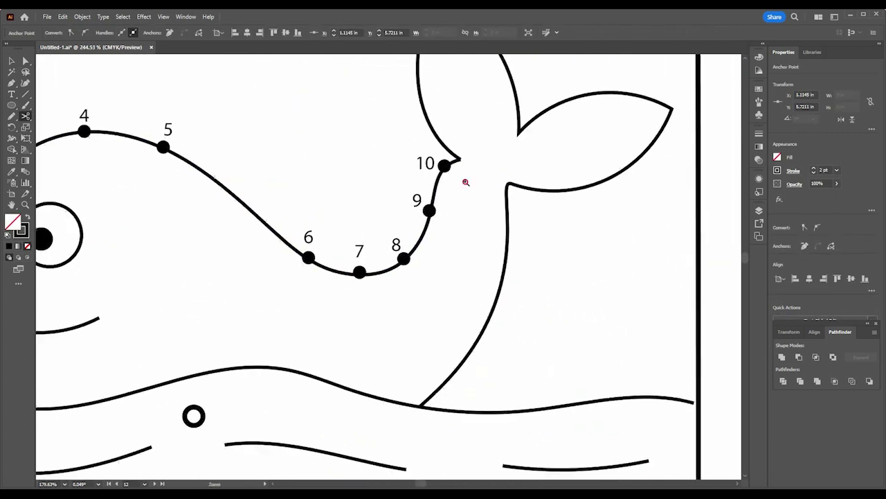
{"action": "scroll", "coordinate": [466, 182], "scroll_direction": "up", "scroll_amount": 2}
{"action": "left_click", "coordinate": [16, 62]}
{"action": "scroll", "coordinate": [298, 181], "scroll_direction": "down", "scroll_amount": 3}
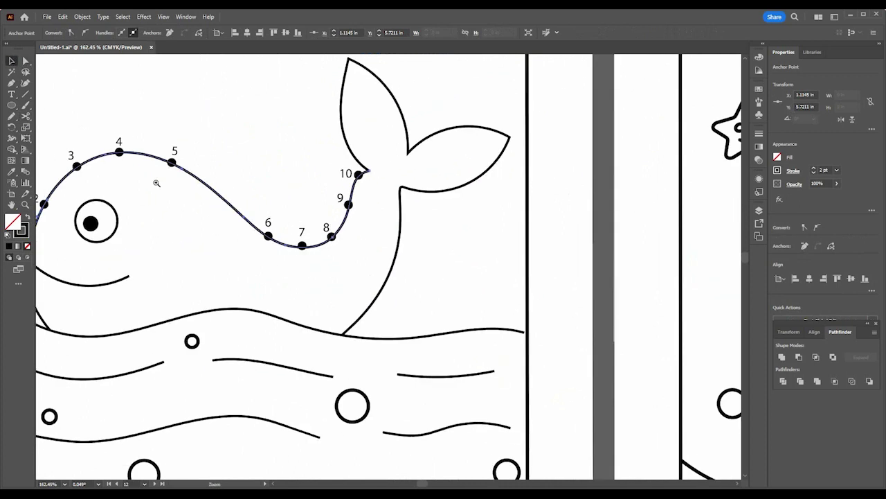
{"action": "scroll", "coordinate": [374, 175], "scroll_direction": "up", "scroll_amount": 6}
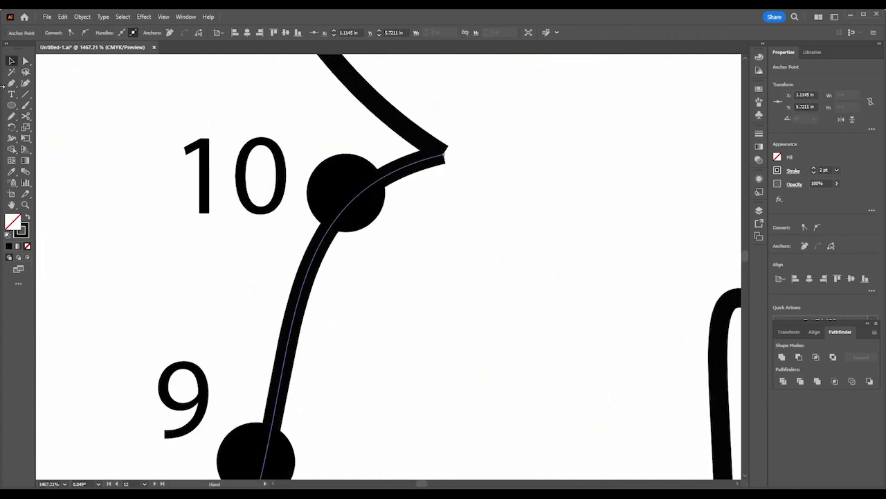
{"action": "left_click", "coordinate": [26, 117]}
{"action": "left_click", "coordinate": [351, 200]}
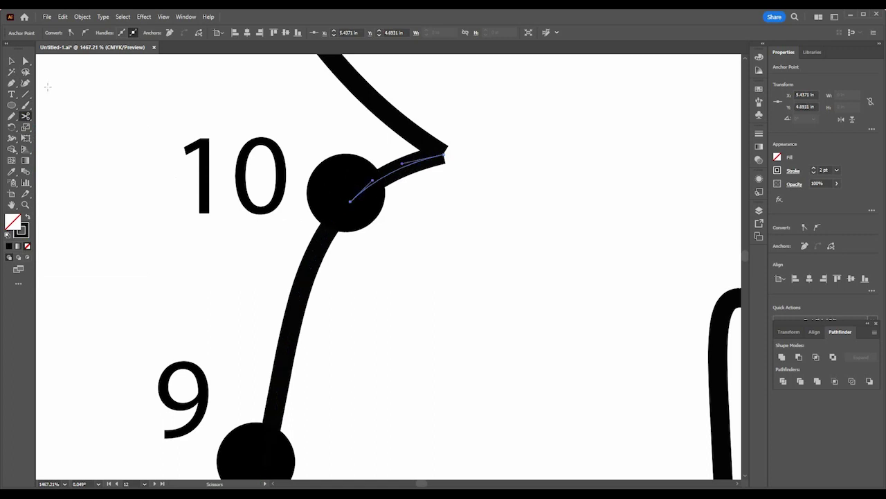
{"action": "left_click", "coordinate": [12, 61]}
{"action": "left_click", "coordinate": [26, 62]}
{"action": "left_click", "coordinate": [12, 61]}
{"action": "left_click", "coordinate": [300, 307]}
{"action": "key", "text": "ctrl+a"}
{"action": "scroll", "coordinate": [396, 214], "scroll_direction": "down", "scroll_amount": 10}
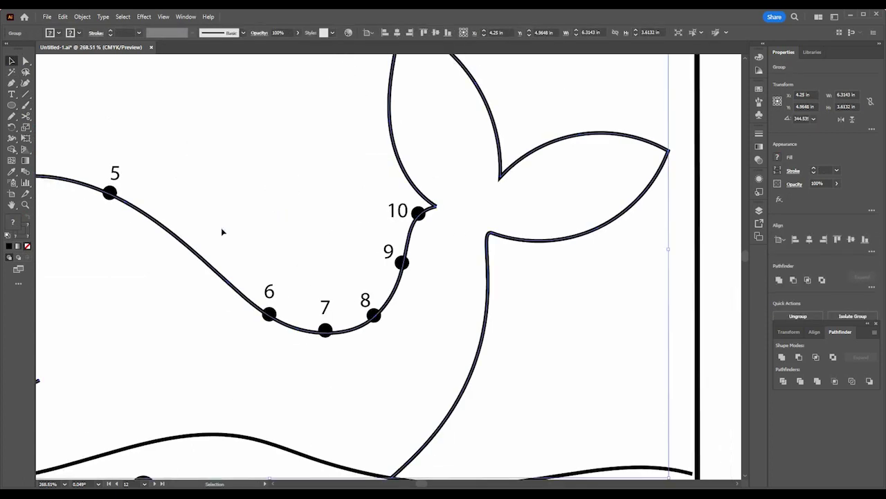
{"action": "left_click", "coordinate": [137, 147]}
Delete the cut section of the whale's outline between dots 1 and 10, keeping the dots and numbers
{"action": "left_click", "coordinate": [27, 62]}
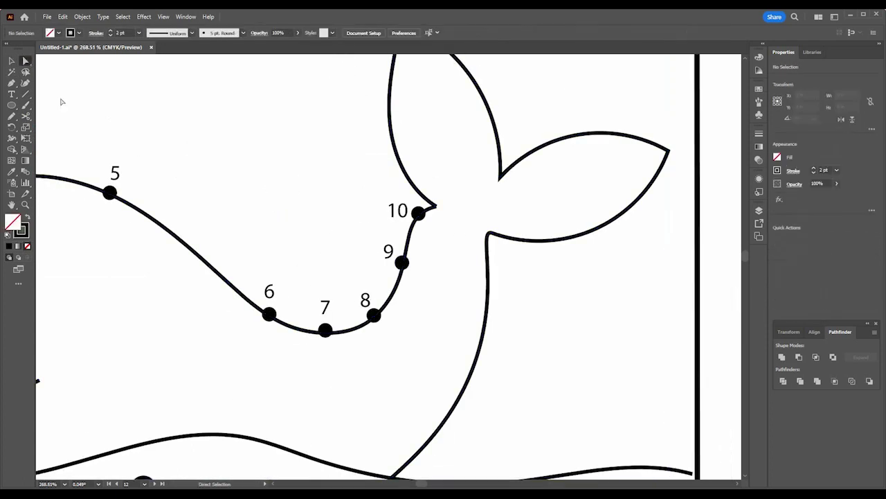
{"action": "left_click", "coordinate": [152, 219]}
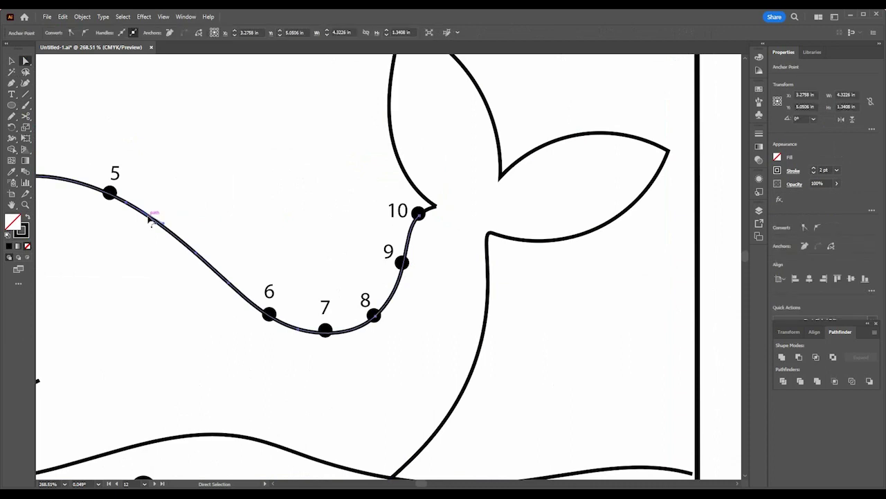
{"action": "key", "text": "Delete"}
{"action": "key", "text": "Delete"}
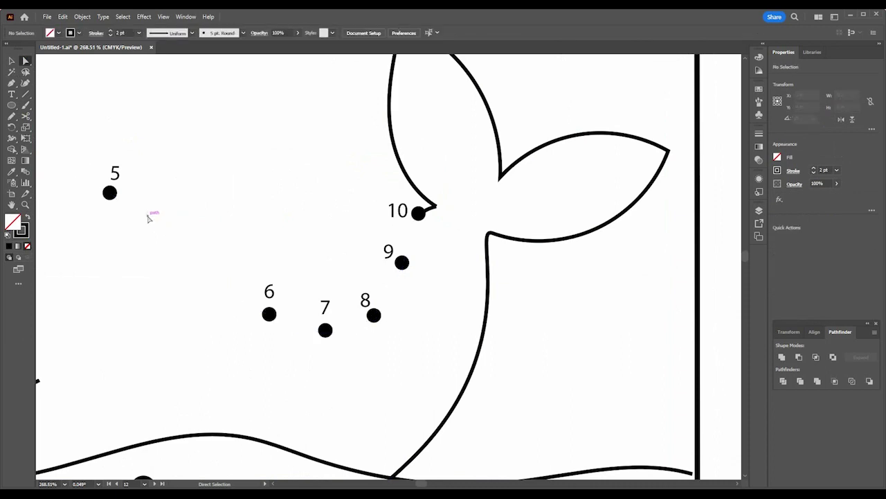
Draw a freehand Pencil line connecting the dots in order from 1 to 10 along the whale's back
{"action": "scroll", "coordinate": [148, 220], "scroll_direction": "down", "scroll_amount": 5}
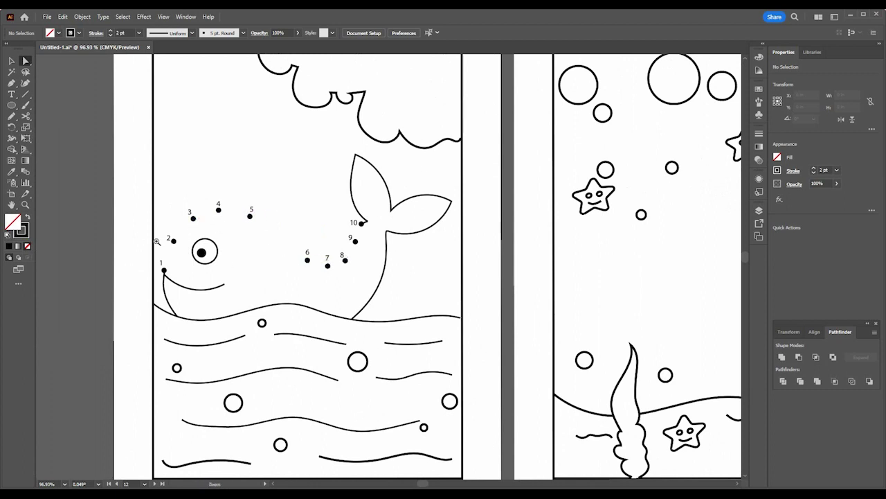
{"action": "scroll", "coordinate": [202, 245], "scroll_direction": "up", "scroll_amount": 4}
{"action": "left_click", "coordinate": [11, 115]}
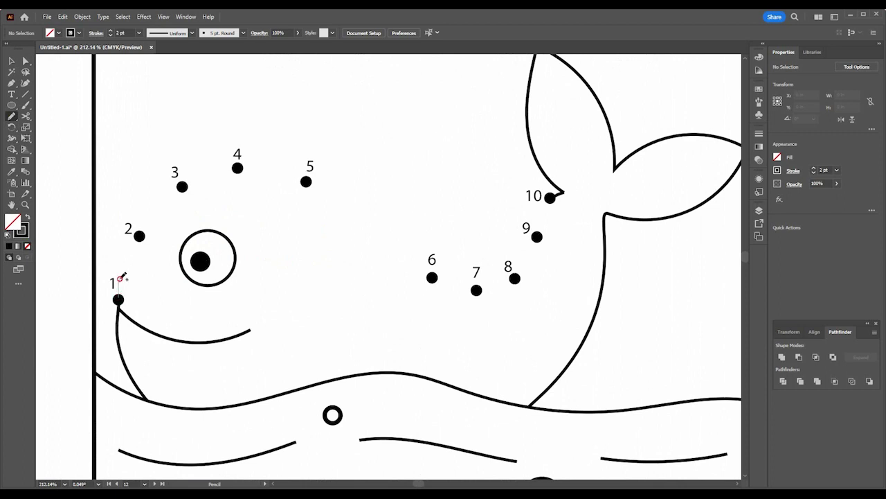
{"action": "mouse_move", "coordinate": [119, 299]}
{"action": "left_mouse_down"}
{"action": "mouse_move", "coordinate": [142, 235]}
{"action": "mouse_move", "coordinate": [170, 196]}
{"action": "mouse_move", "coordinate": [223, 171]}
{"action": "mouse_move", "coordinate": [271, 168]}
{"action": "mouse_move", "coordinate": [325, 187]}
{"action": "mouse_move", "coordinate": [435, 274]}
{"action": "mouse_move", "coordinate": [475, 289]}
{"action": "mouse_move", "coordinate": [515, 277]}
{"action": "mouse_move", "coordinate": [550, 196]}
{"action": "left_mouse_up"}
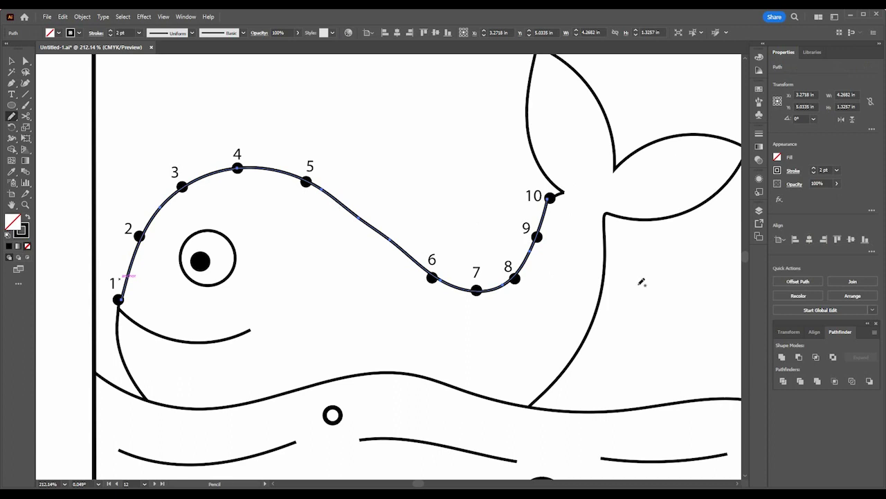
Undo the freehand Pencil line drawn through the dots along the whale's back
{"action": "key", "text": "ctrl+z"}
{"action": "scroll", "coordinate": [451, 150], "scroll_direction": "down", "scroll_amount": 5}
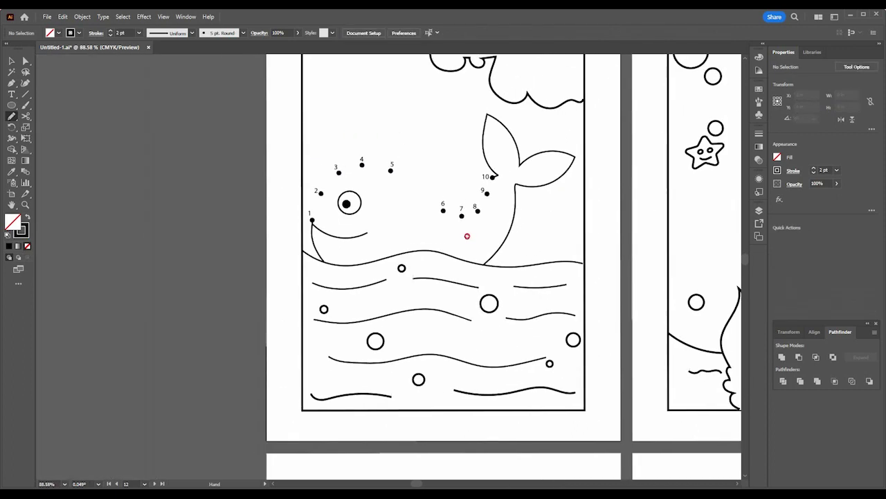
{"action": "left_click_drag", "start_coordinate": [466, 236], "coordinate": [374, 273]}
Move the fish drawing from its separate page into the empty middle of the underwater scene
{"action": "left_click", "coordinate": [11, 60]}
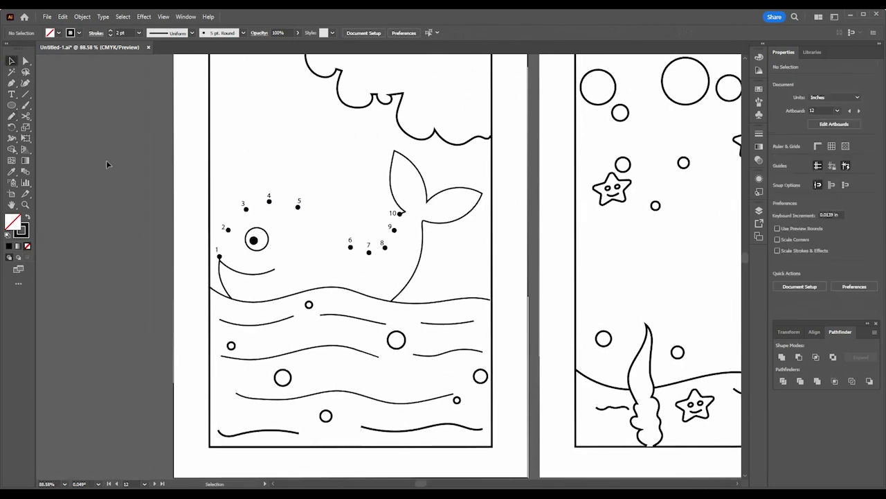
{"action": "scroll", "coordinate": [311, 351], "scroll_direction": "down", "scroll_amount": 3}
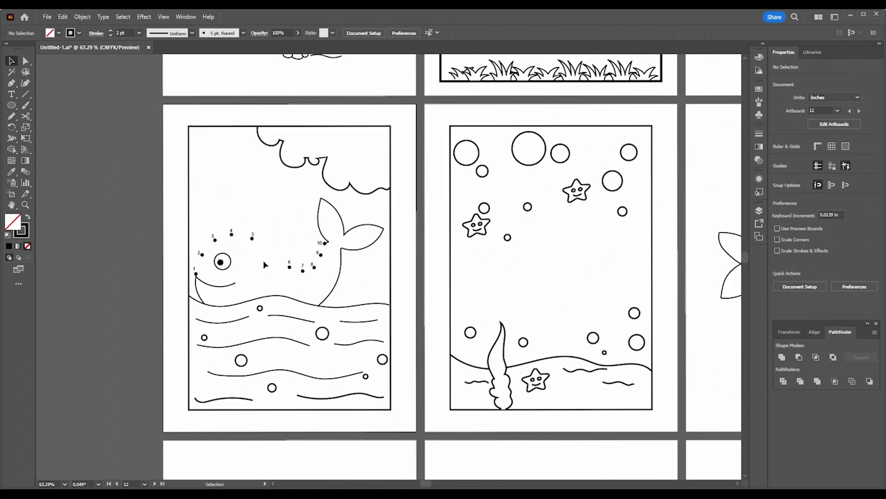
{"action": "left_click_drag", "start_coordinate": [495, 281], "coordinate": [341, 231]}
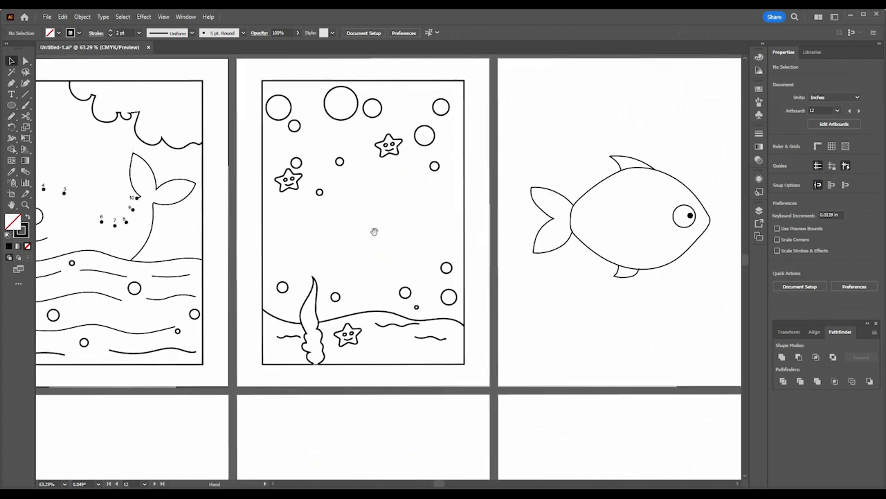
{"action": "left_click_drag", "start_coordinate": [570, 221], "coordinate": [317, 235]}
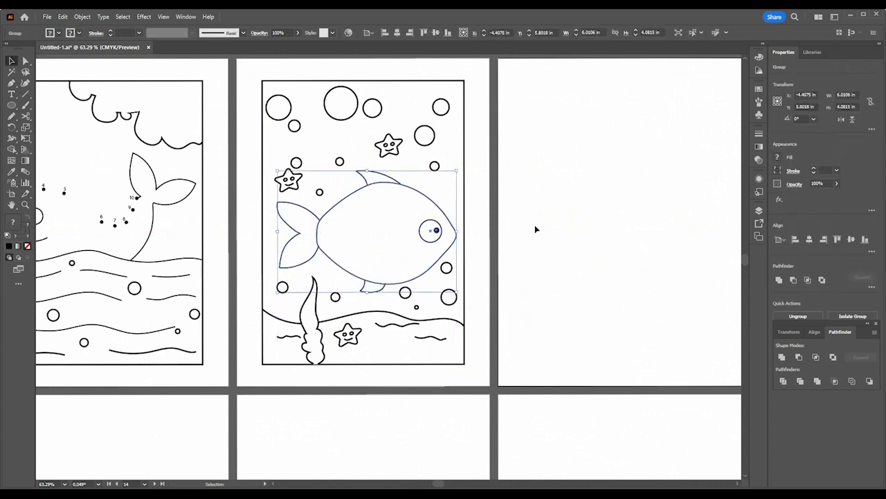
{"action": "left_click", "coordinate": [491, 234]}
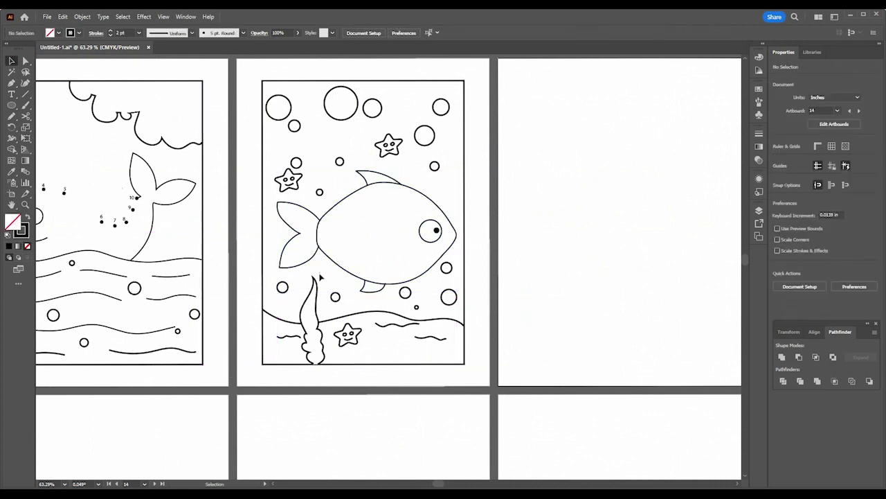
Ungroup the fish drawing in the underwater scene
{"action": "scroll", "coordinate": [390, 250], "scroll_direction": "up", "scroll_amount": 5}
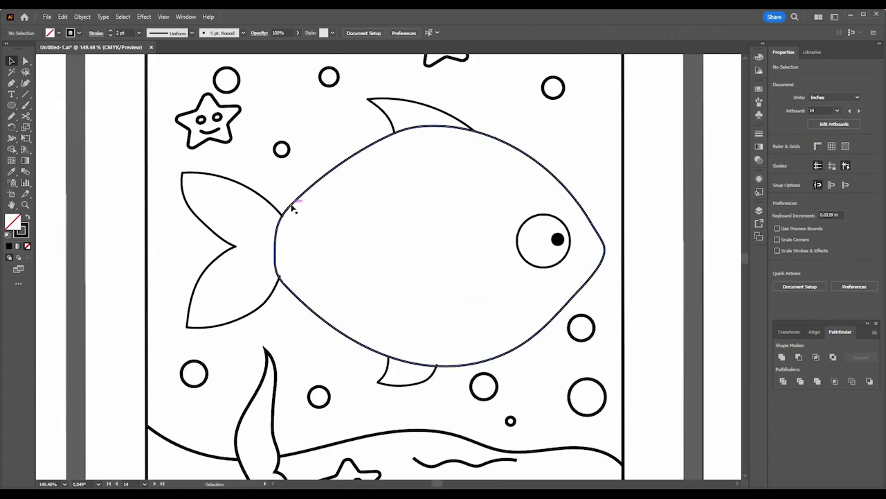
{"action": "left_click", "coordinate": [290, 206]}
{"action": "right_click", "coordinate": [291, 207]}
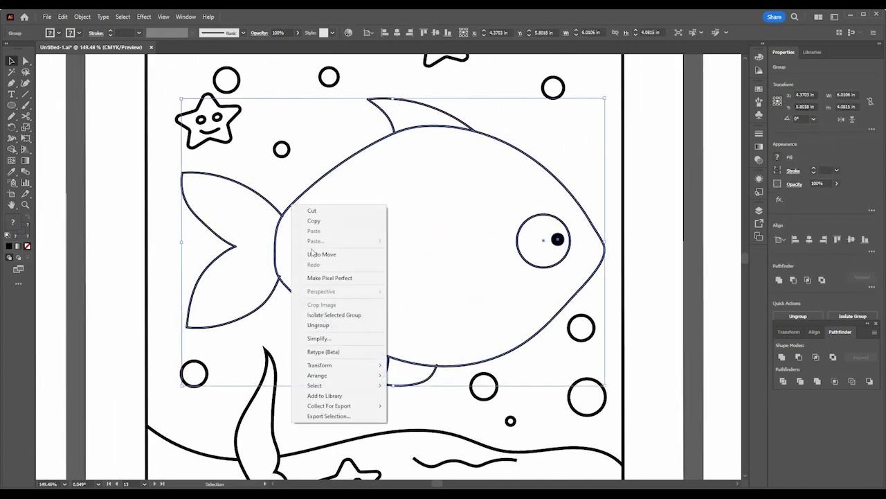
{"action": "left_click", "coordinate": [318, 325]}
{"action": "left_click", "coordinate": [104, 275]}
Examine how the fish's tail meets the body outline on the underwater page
{"action": "scroll", "coordinate": [381, 200], "scroll_direction": "down", "scroll_amount": 4}
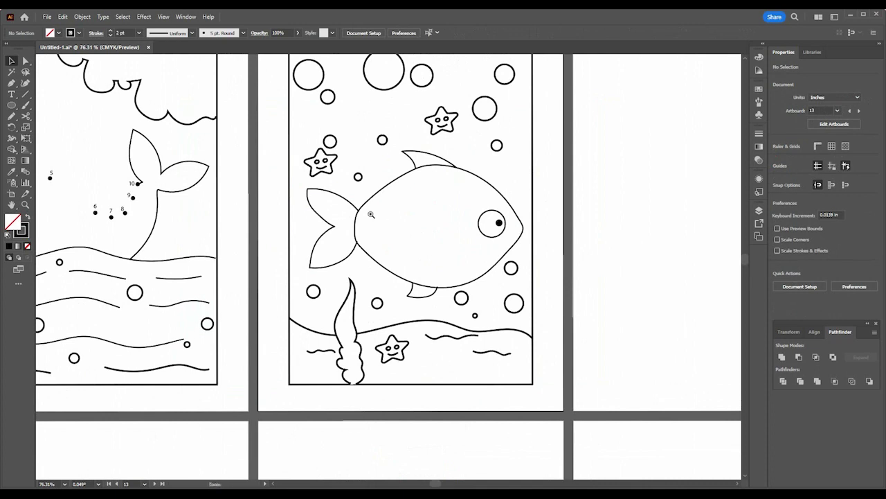
{"action": "scroll", "coordinate": [372, 212], "scroll_direction": "up", "scroll_amount": 5}
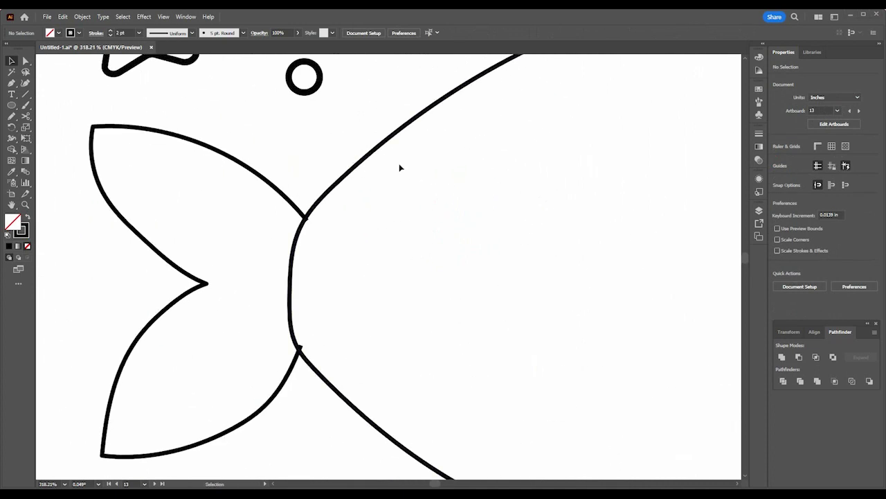
{"action": "scroll", "coordinate": [429, 186], "scroll_direction": "down", "scroll_amount": 3}
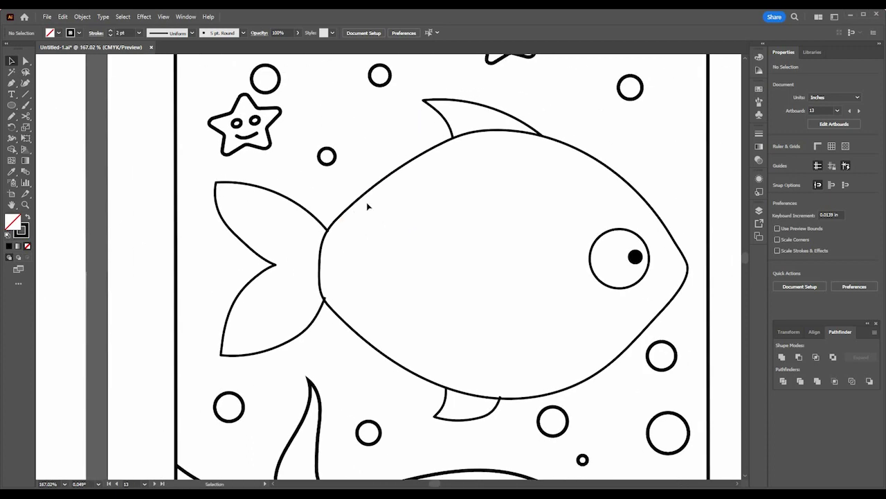
{"action": "left_click_drag", "start_coordinate": [346, 209], "coordinate": [521, 230]}
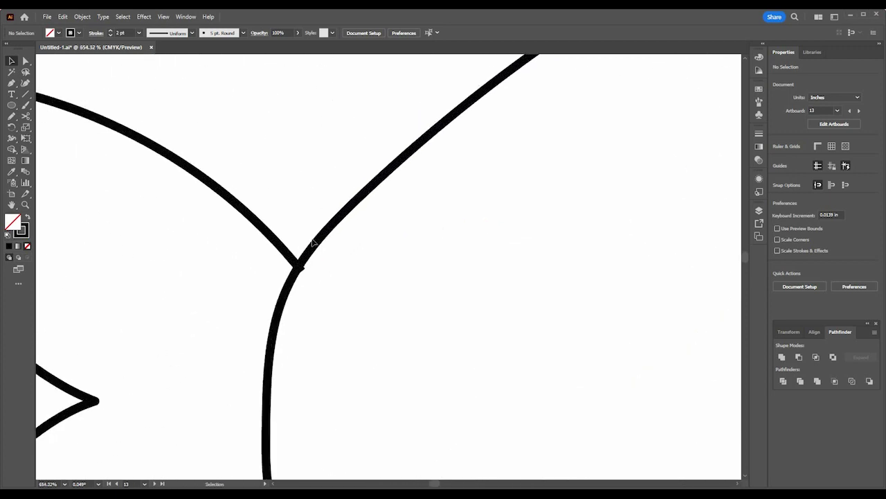
{"action": "key", "text": "ctrl+space"}
{"action": "left_click_drag", "start_coordinate": [479, 160], "coordinate": [351, 233]}
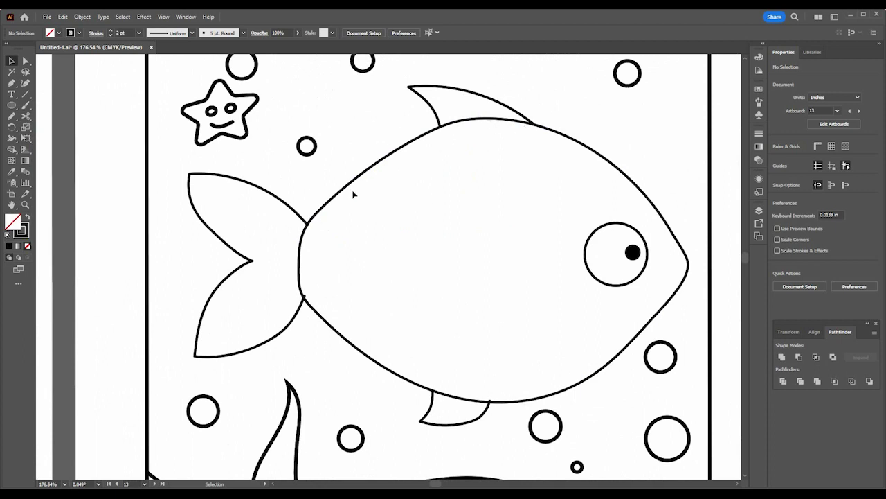
{"action": "scroll", "coordinate": [353, 189], "scroll_direction": "down", "scroll_amount": 5}
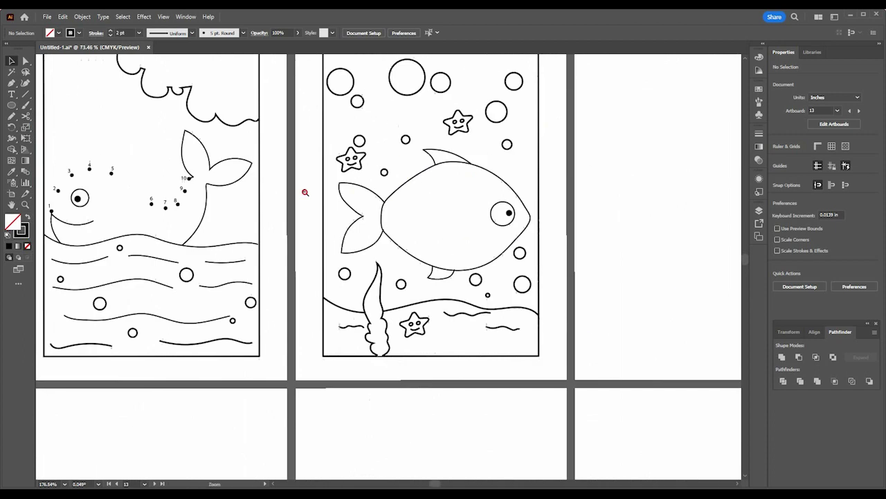
Undo the ungrouping of the fish in the underwater scene
{"action": "left_click_drag", "start_coordinate": [272, 199], "coordinate": [524, 200]}
{"action": "key", "text": "ctrl+z"}
{"action": "key", "text": "ctrl+z"}
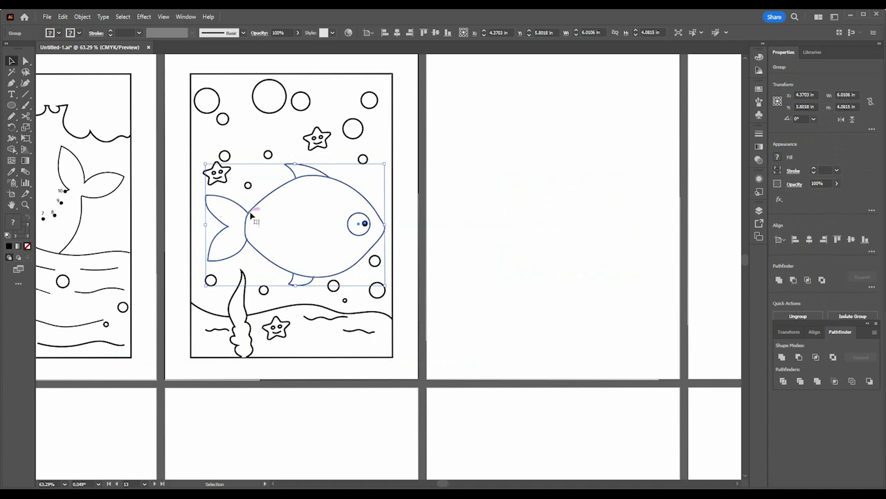
Duplicate the fish group onto the blank page beside the underwater scene and expand the copy's fill and stroke
{"action": "left_click_drag", "start_coordinate": [253, 214], "coordinate": [512, 213]}
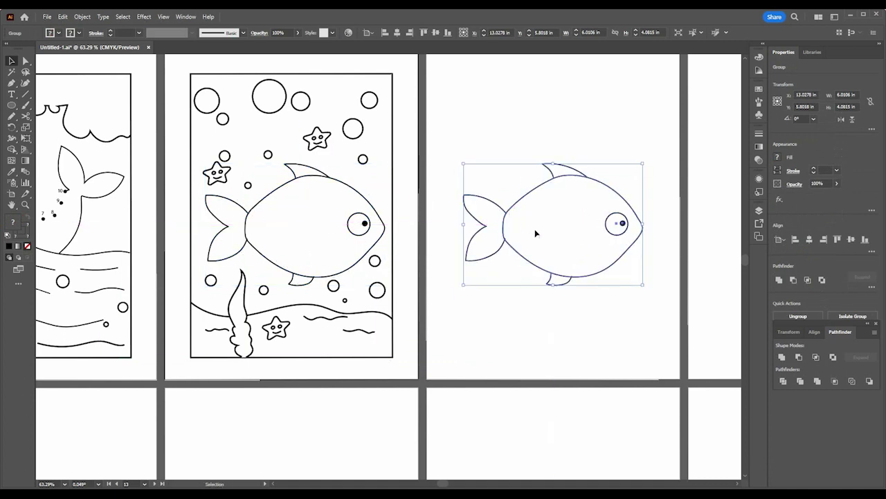
{"action": "left_click", "coordinate": [491, 327]}
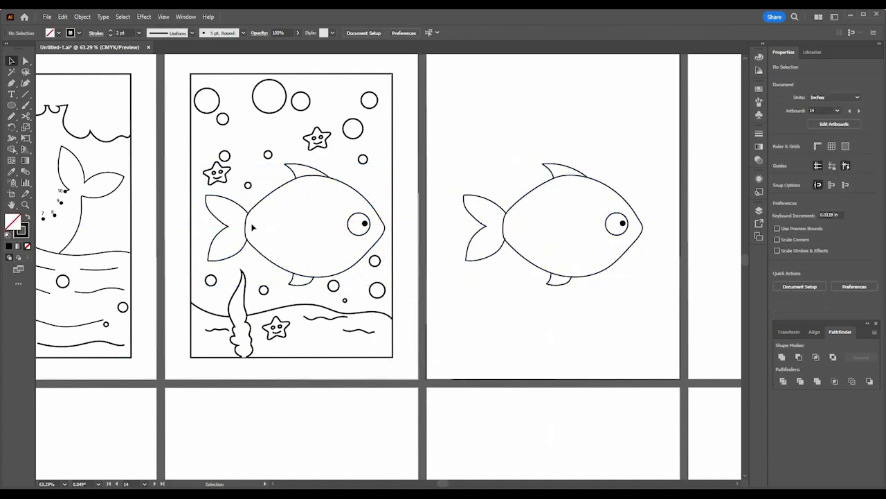
{"action": "scroll", "coordinate": [423, 293], "scroll_direction": "up", "scroll_amount": 5}
{"action": "left_click", "coordinate": [540, 223]}
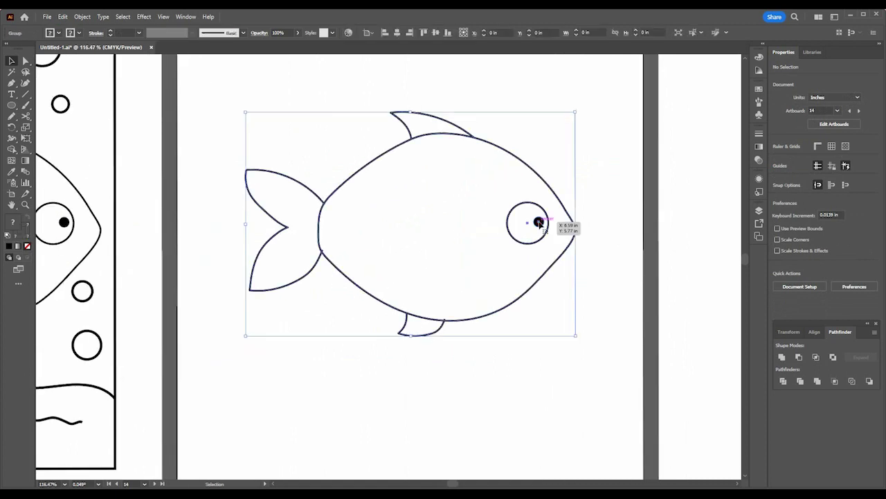
{"action": "left_click", "coordinate": [82, 17]}
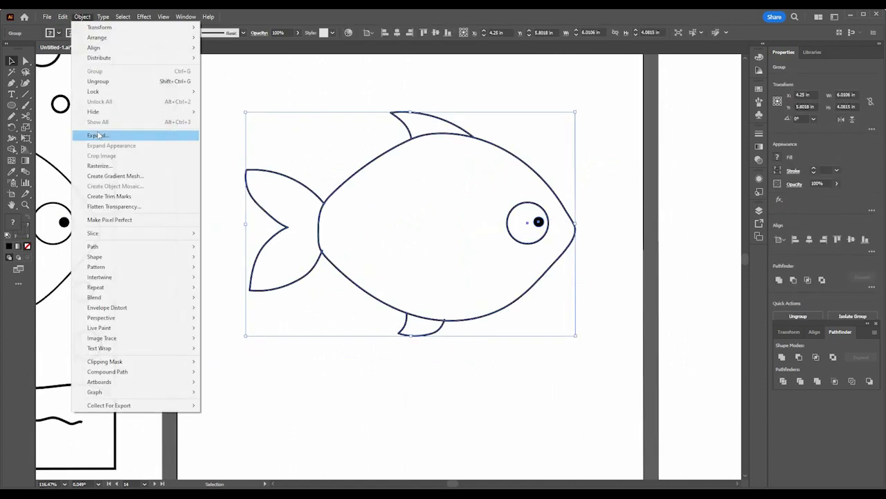
{"action": "left_click", "coordinate": [100, 136]}
{"action": "left_click", "coordinate": [433, 309]}
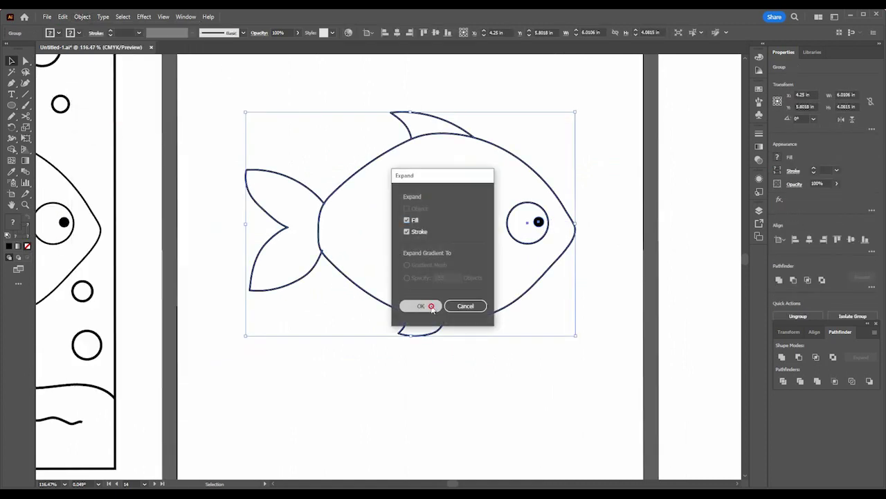
{"action": "left_click", "coordinate": [360, 332]}
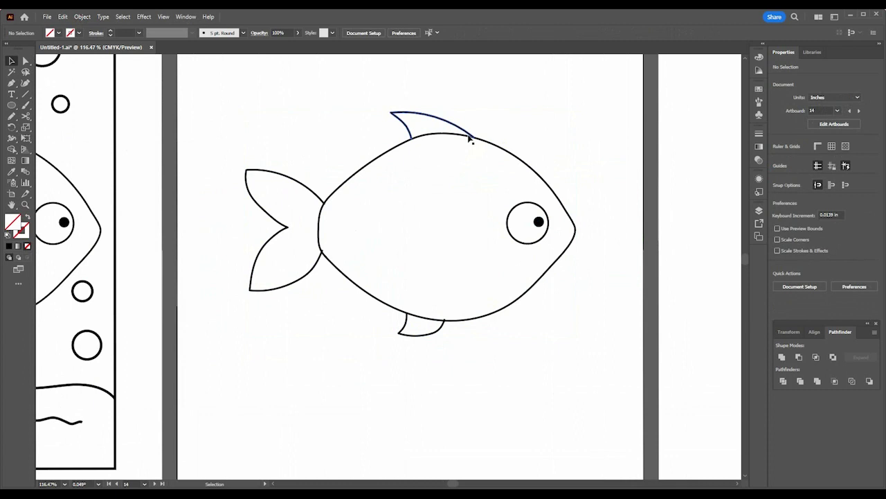
Ungroup the cow drawing on the farm page
{"action": "scroll", "coordinate": [451, 209], "scroll_direction": "down", "scroll_amount": 5}
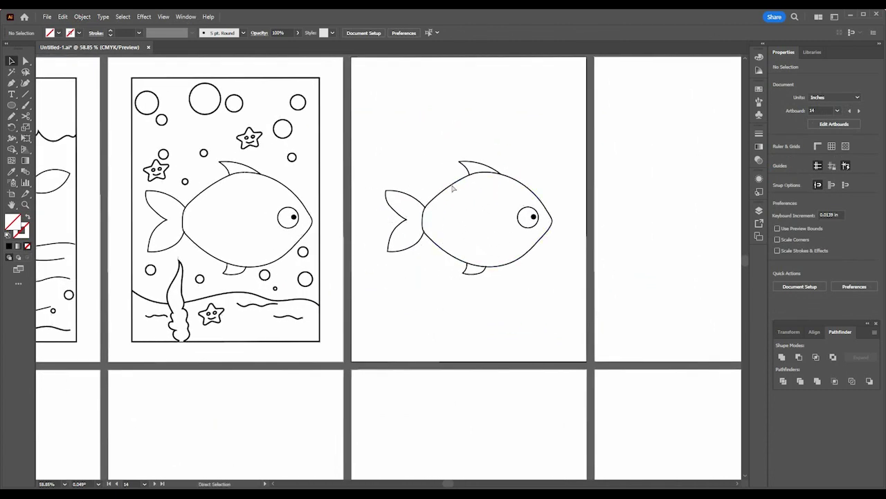
{"action": "scroll", "coordinate": [348, 137], "scroll_direction": "down", "scroll_amount": 5}
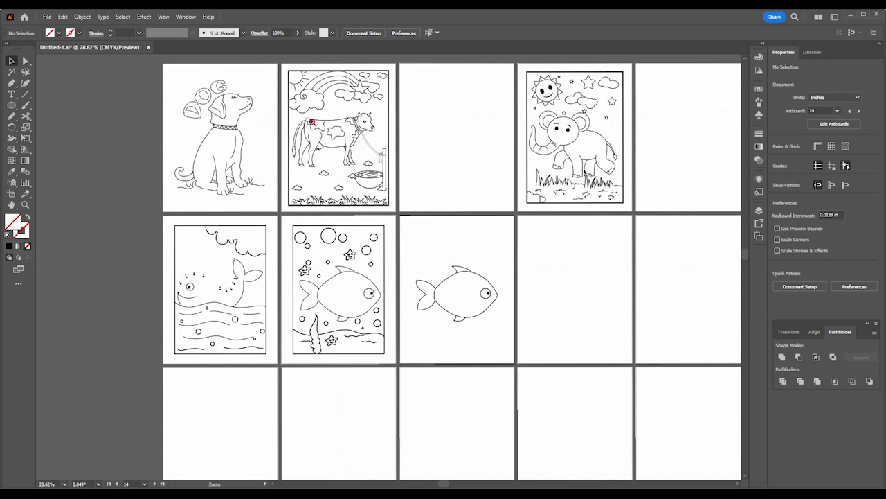
{"action": "scroll", "coordinate": [311, 121], "scroll_direction": "up", "scroll_amount": 6}
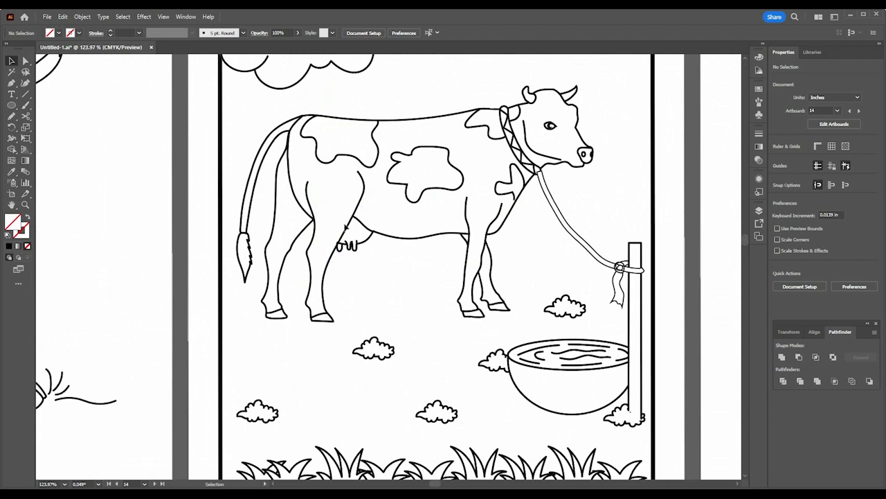
{"action": "scroll", "coordinate": [292, 222], "scroll_direction": "up", "scroll_amount": 2}
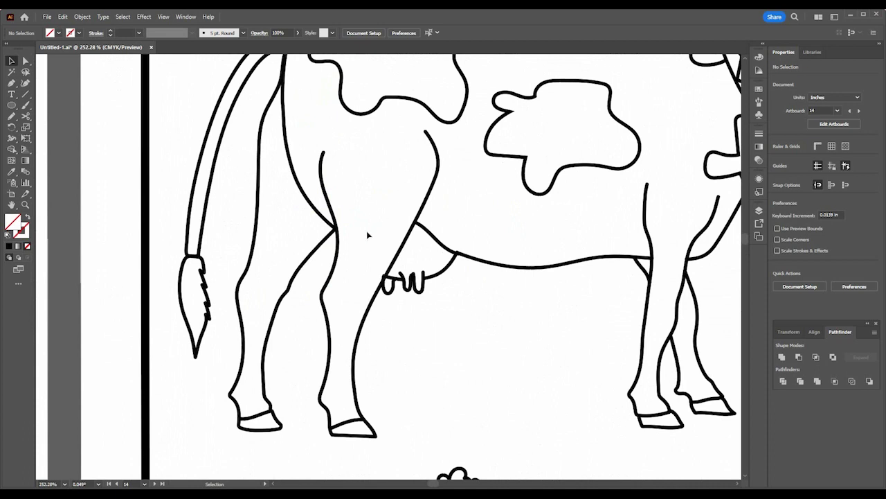
{"action": "right_click", "coordinate": [322, 181]}
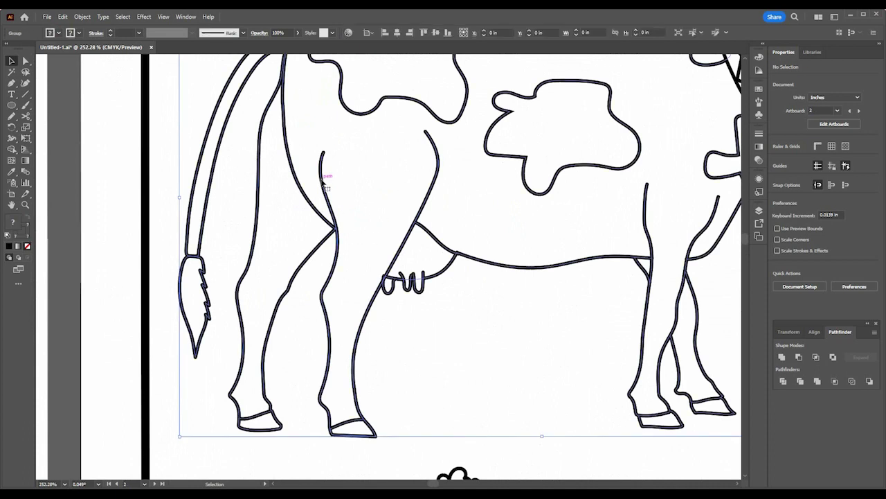
{"action": "left_click", "coordinate": [353, 301]}
{"action": "left_click", "coordinate": [231, 233]}
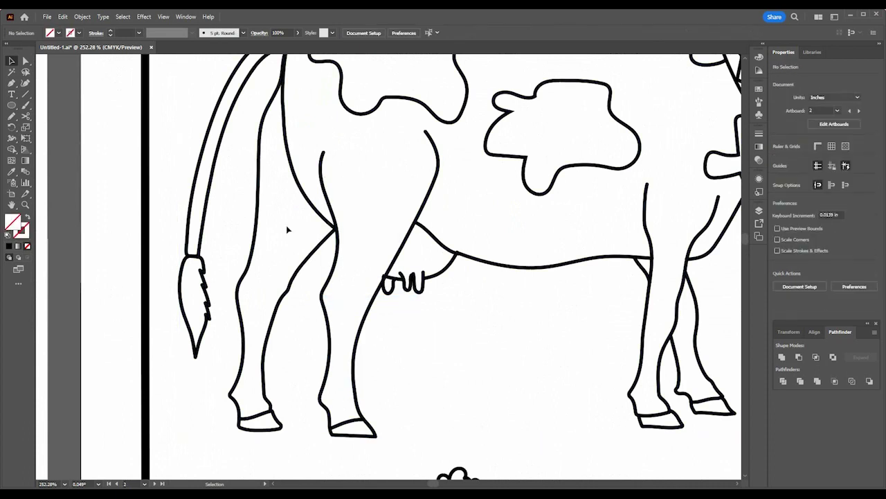
Undo a trial move of the cow's near hind leg and fill the leg with white
{"action": "left_click_drag", "start_coordinate": [337, 208], "coordinate": [49, 256]}
{"action": "key", "text": "ctrl+z"}
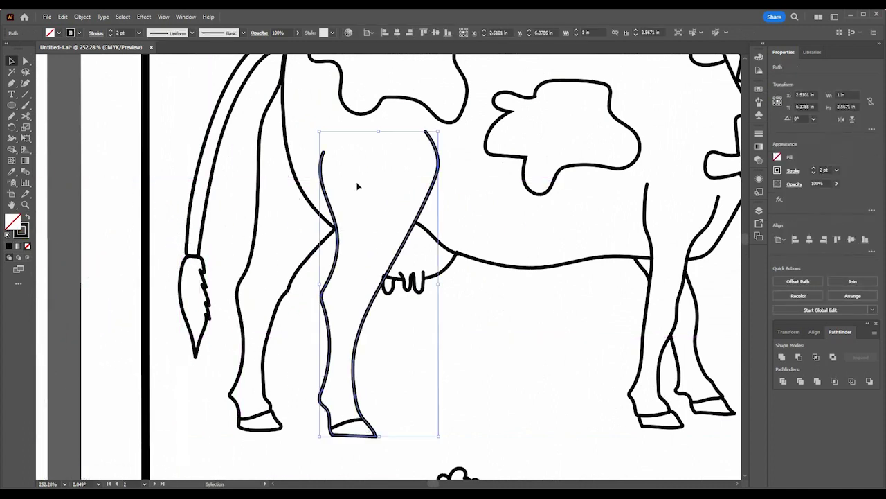
{"action": "left_click", "coordinate": [58, 34]}
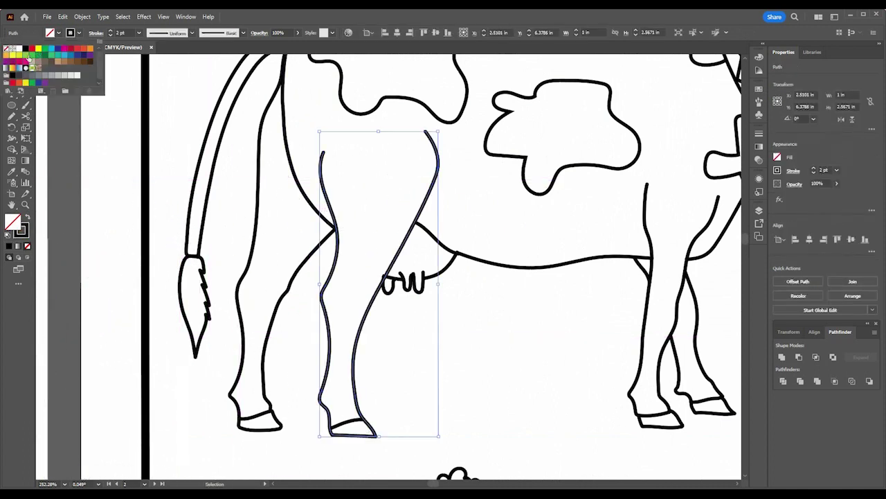
{"action": "left_click", "coordinate": [18, 50]}
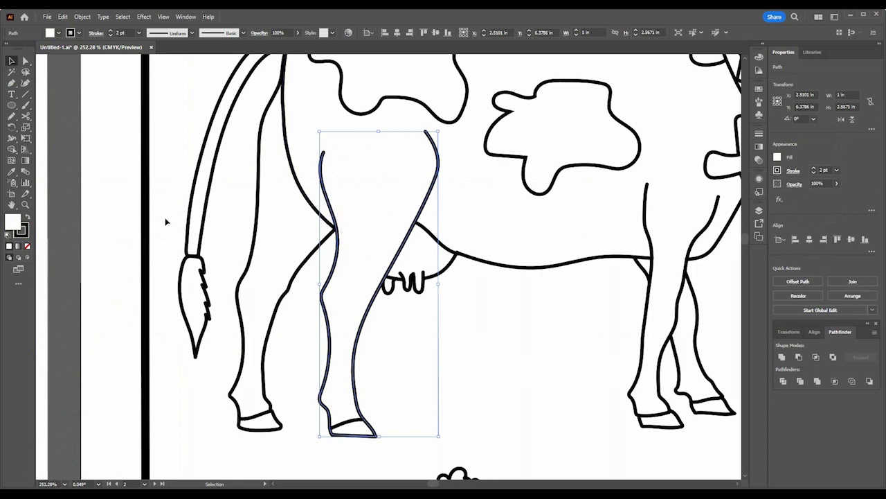
{"action": "left_click", "coordinate": [118, 216]}
Examine the expanded fish copy on its own page and compare it with the neighbouring underwater and whale pages
{"action": "scroll", "coordinate": [378, 207], "scroll_direction": "down", "scroll_amount": 6}
{"action": "scroll", "coordinate": [383, 208], "scroll_direction": "down", "scroll_amount": 3}
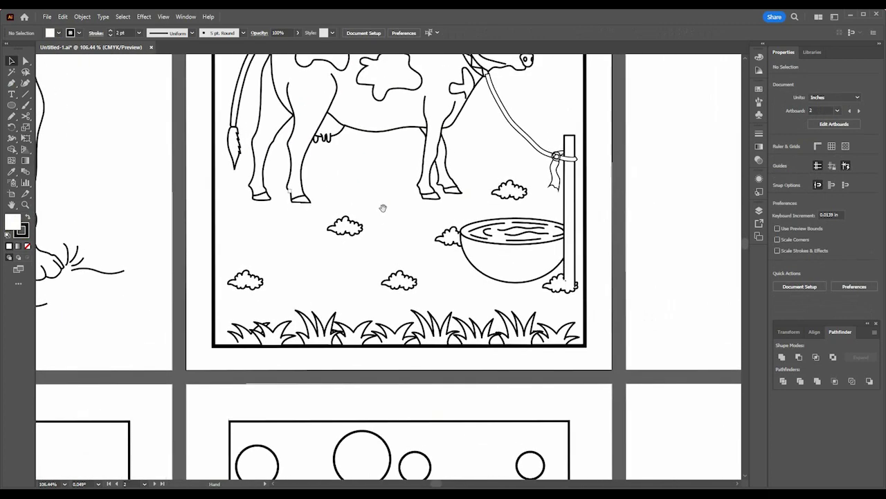
{"action": "scroll", "coordinate": [486, 257], "scroll_direction": "down", "scroll_amount": 3}
{"action": "scroll", "coordinate": [423, 309], "scroll_direction": "down", "scroll_amount": 3}
{"action": "scroll", "coordinate": [433, 312], "scroll_direction": "up", "scroll_amount": 6}
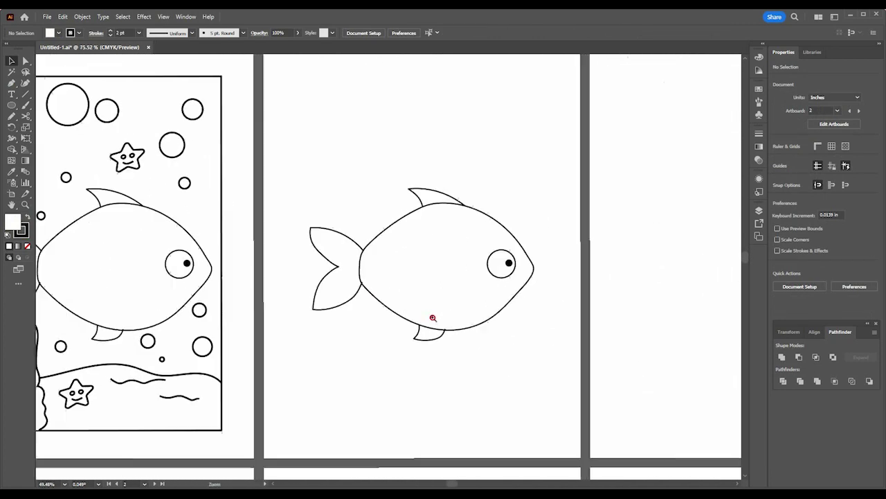
{"action": "left_click_drag", "start_coordinate": [449, 333], "coordinate": [439, 338]}
{"action": "left_click", "coordinate": [402, 184]}
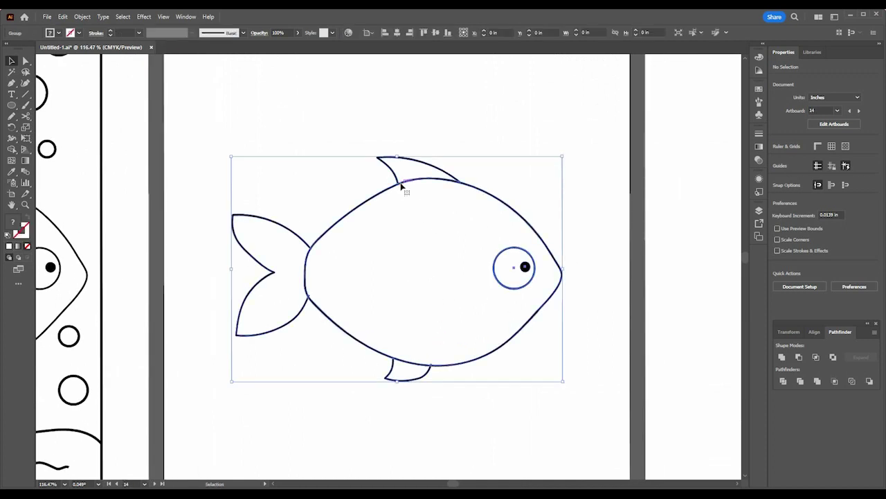
{"action": "left_click", "coordinate": [223, 135]}
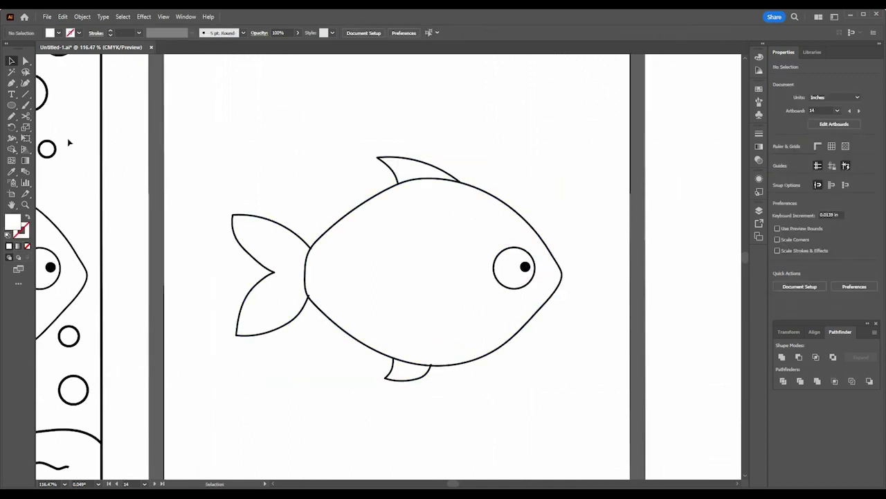
{"action": "scroll", "coordinate": [316, 222], "scroll_direction": "down", "scroll_amount": 5}
{"action": "left_click_drag", "start_coordinate": [152, 226], "coordinate": [360, 245]}
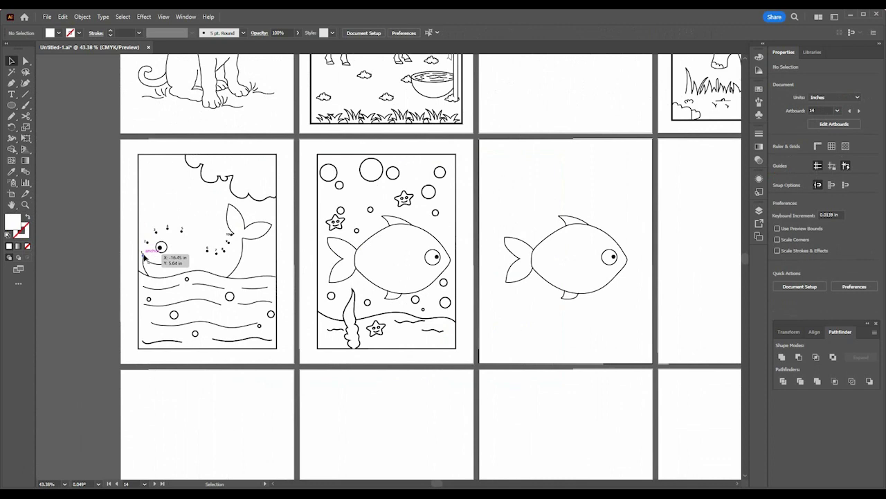
Copy the black dot from the whale page and place copies along the lower lobe of the fish tail up to the notch
{"action": "left_click_drag", "start_coordinate": [144, 256], "coordinate": [513, 242]}
{"action": "left_click", "coordinate": [468, 262], "text": "ctrl"}
{"action": "scroll", "coordinate": [384, 243], "scroll_direction": "up", "scroll_amount": 3}
{"action": "left_click_drag", "start_coordinate": [378, 154], "coordinate": [191, 271]}
{"action": "scroll", "coordinate": [367, 318], "scroll_direction": "up", "scroll_amount": 2}
{"action": "left_click_drag", "start_coordinate": [191, 271], "coordinate": [264, 194], "text": "alt"}
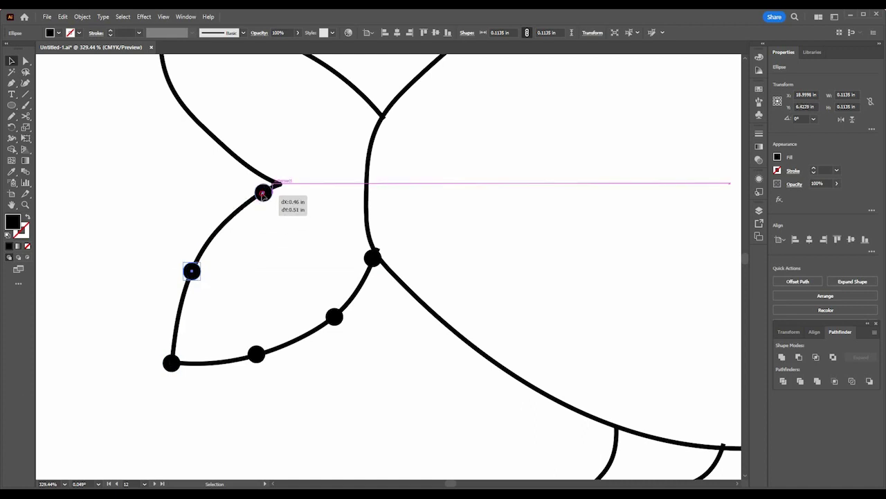
Place dot copies along the tail's upper lobe, ending where the upper lobe meets the body
{"action": "left_click_drag", "start_coordinate": [263, 194], "coordinate": [290, 216], "text": "alt"}
{"action": "left_click_drag", "start_coordinate": [290, 216], "coordinate": [254, 119], "text": "alt"}
{"action": "left_click_drag", "start_coordinate": [254, 119], "coordinate": [242, 228], "text": "alt"}
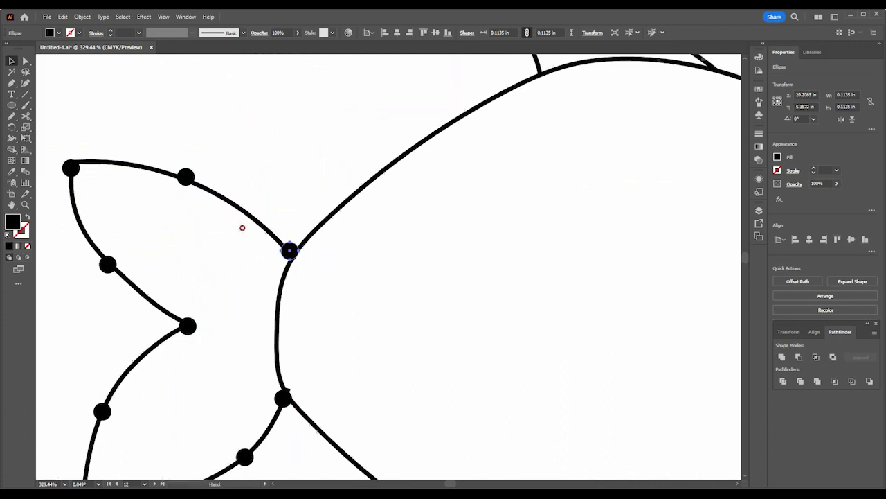
{"action": "scroll", "coordinate": [409, 191], "scroll_direction": "down", "scroll_amount": 3}
{"action": "left_click_drag", "start_coordinate": [338, 195], "coordinate": [338, 209]}
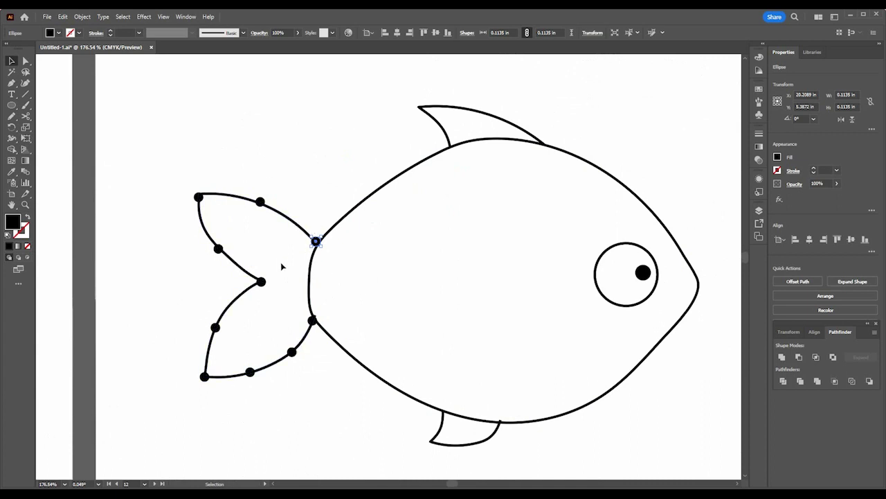
Ungroup the dotted fish copy so that its parts can be edited separately
{"action": "left_click", "coordinate": [289, 222]}
{"action": "right_click", "coordinate": [290, 220]}
{"action": "left_click", "coordinate": [314, 340]}
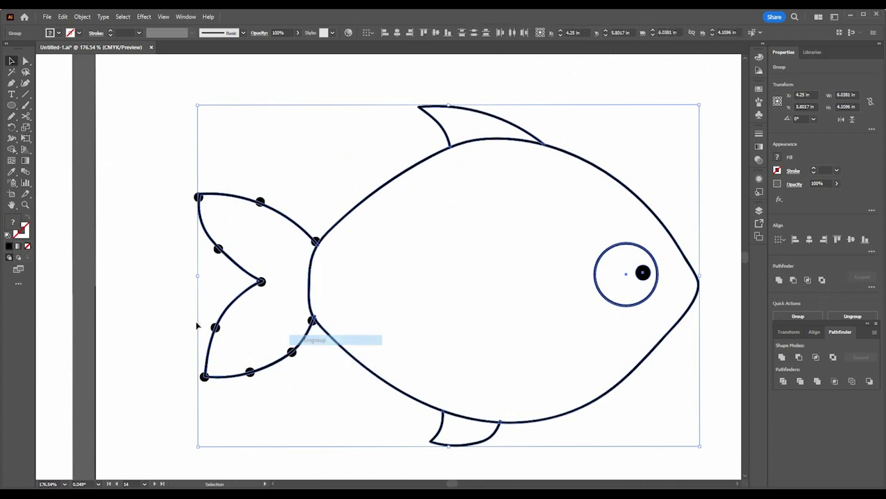
{"action": "left_click", "coordinate": [247, 296]}
{"action": "left_click_drag", "start_coordinate": [247, 294], "coordinate": [146, 297]}
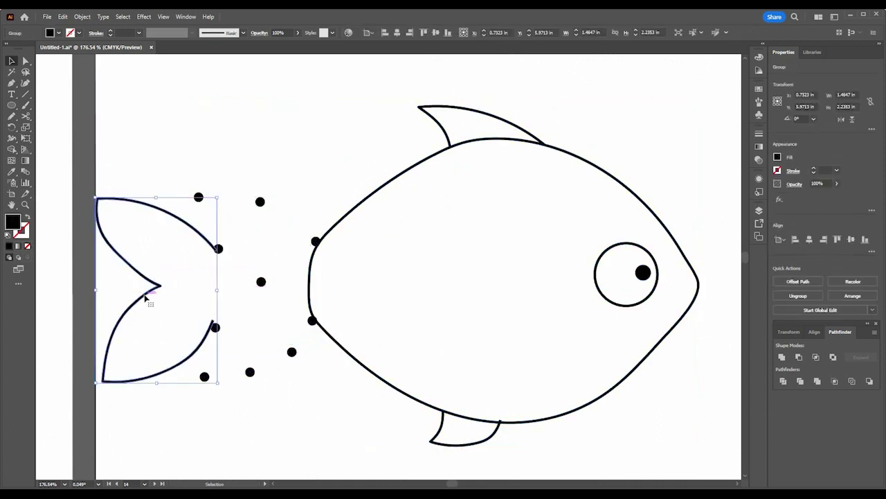
{"action": "key", "text": "Delete"}
{"action": "key", "text": "ctrl+z"}
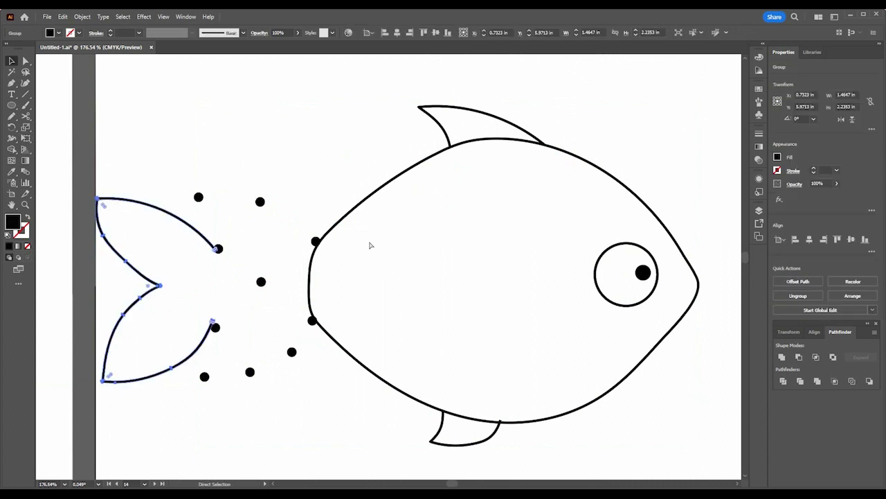
{"action": "key", "text": "ctrl+z"}
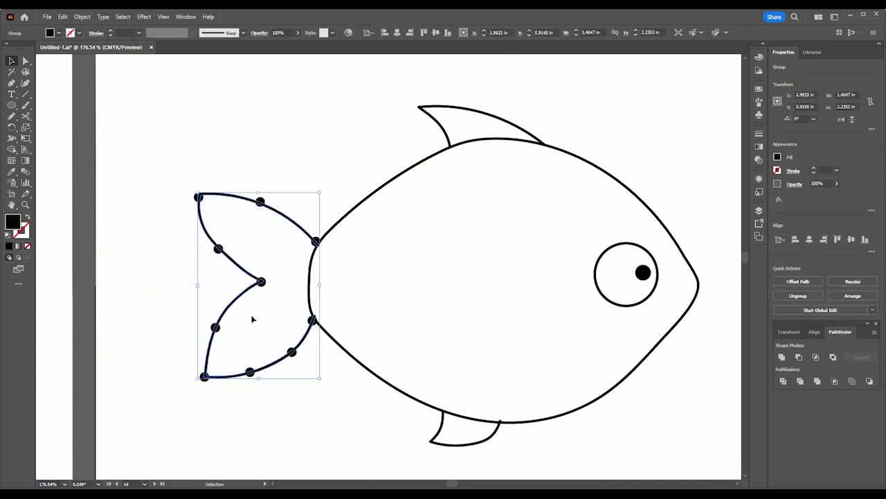
{"action": "left_click", "coordinate": [311, 384]}
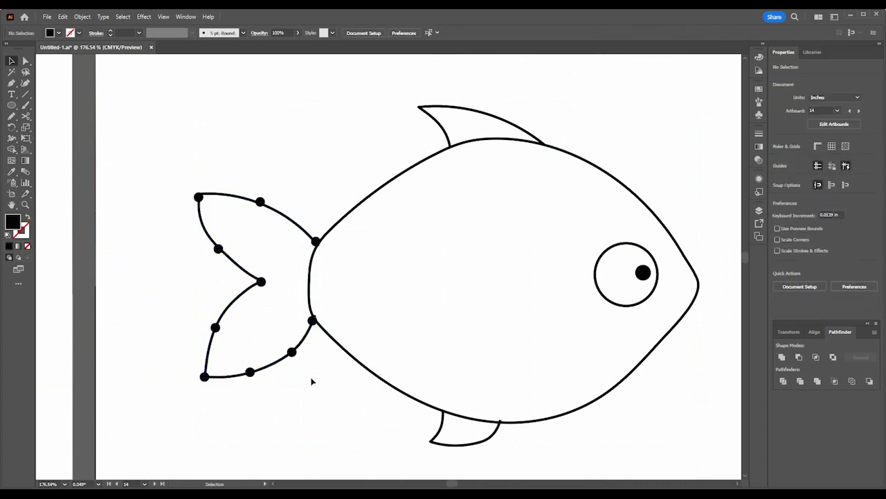
Unite the tail outline and the fish body outline into one shape
{"action": "left_click", "coordinate": [310, 337]}
{"action": "left_click", "coordinate": [340, 349], "text": "shift"}
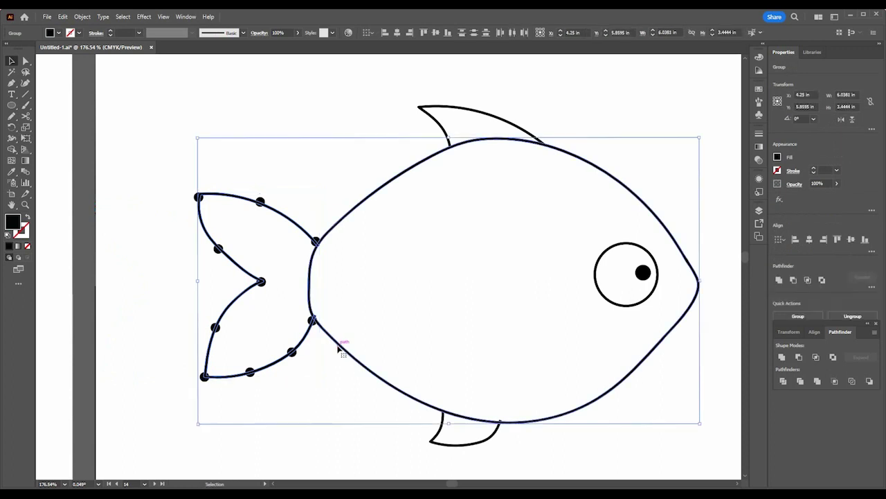
{"action": "left_click", "coordinate": [781, 355]}
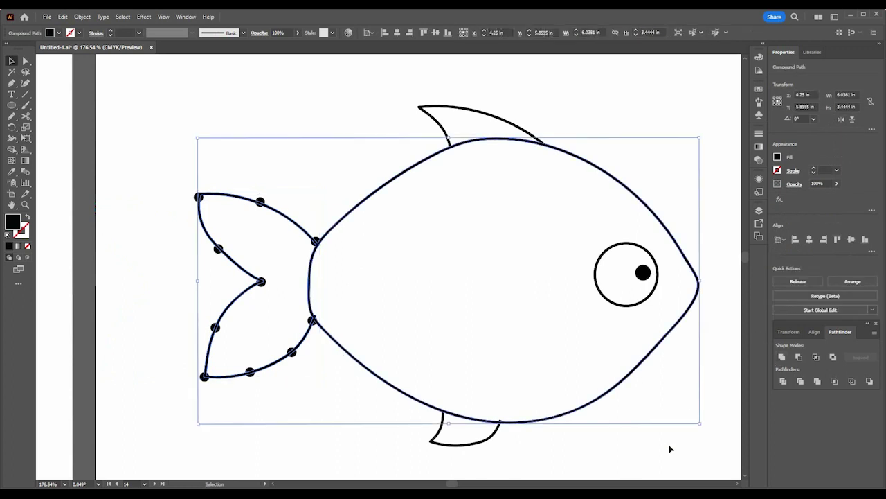
{"action": "left_click", "coordinate": [669, 449]}
Examine the joins between the fish's tail and body and undo a trial move of the united outline
{"action": "left_click", "coordinate": [304, 341]}
{"action": "left_click_drag", "start_coordinate": [303, 338], "coordinate": [436, 337]}
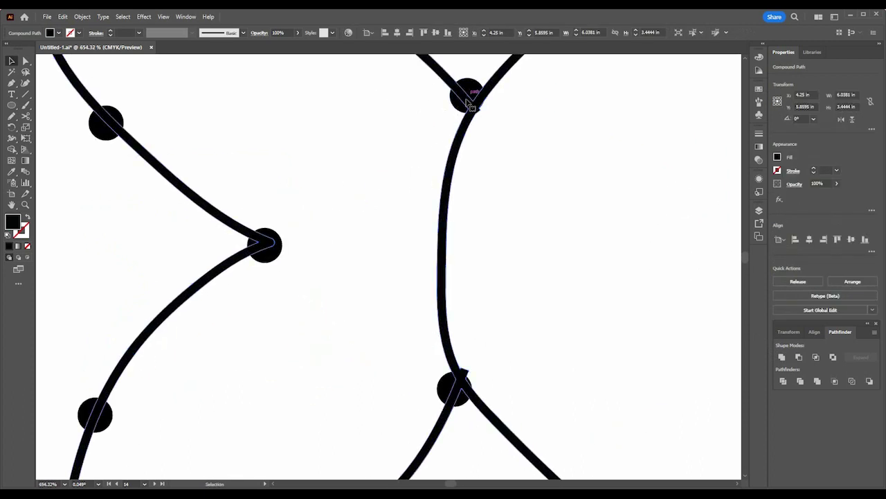
{"action": "left_click_drag", "start_coordinate": [471, 104], "coordinate": [386, 196]}
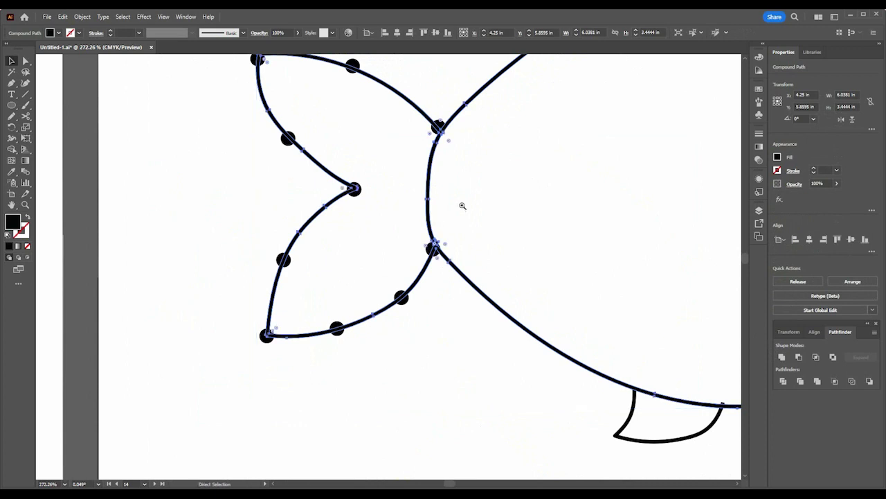
{"action": "left_click_drag", "start_coordinate": [463, 204], "coordinate": [322, 220]}
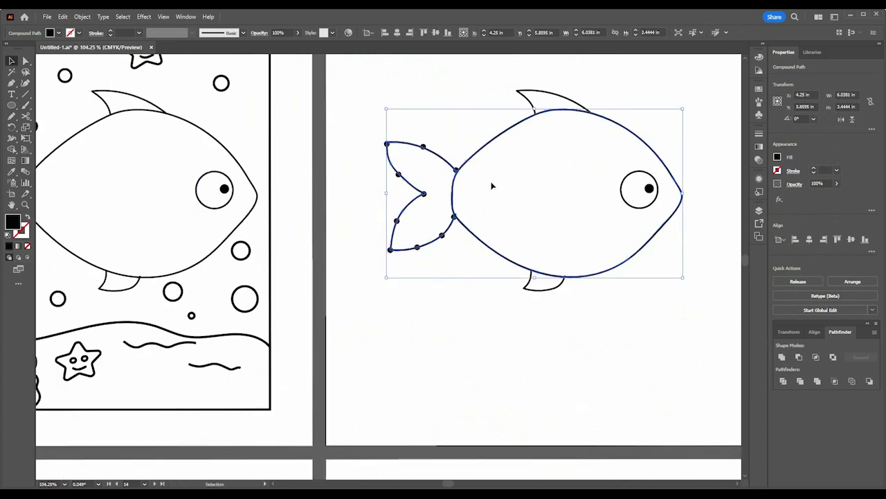
{"action": "left_click_drag", "start_coordinate": [461, 174], "coordinate": [360, 253]}
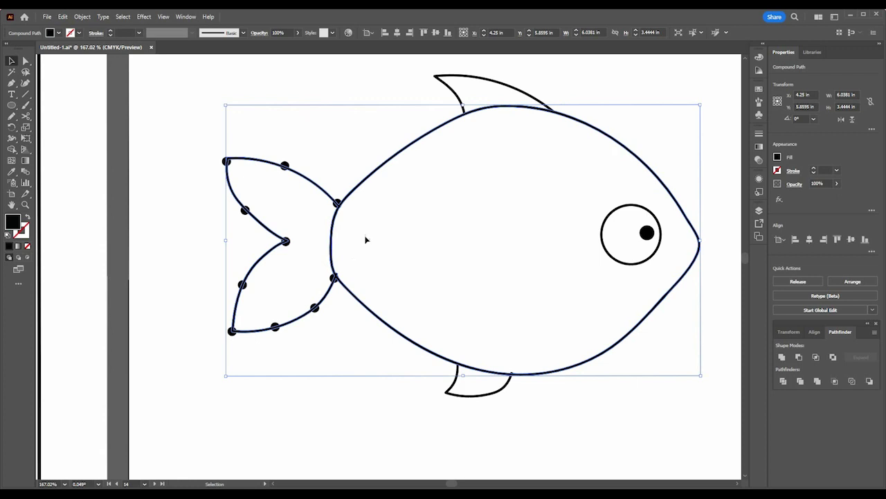
{"action": "scroll", "coordinate": [351, 225], "scroll_direction": "up", "scroll_amount": 5}
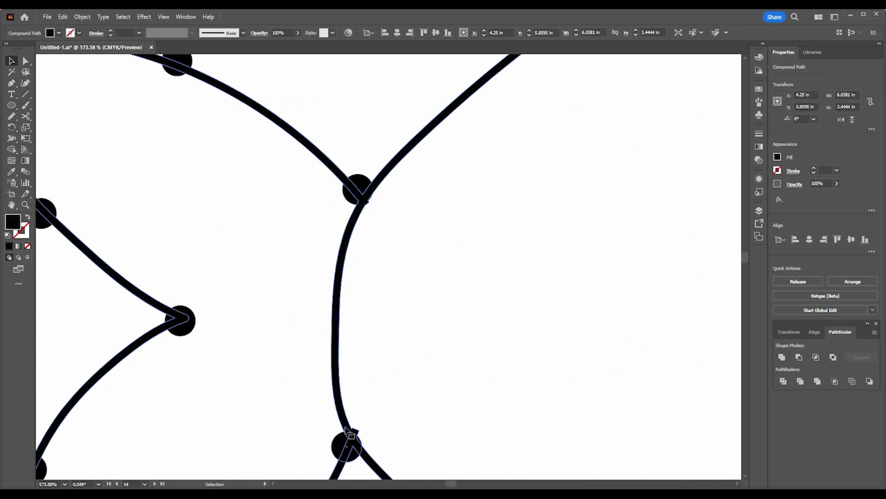
{"action": "scroll", "coordinate": [332, 231], "scroll_direction": "down", "scroll_amount": 5}
{"action": "left_click_drag", "start_coordinate": [346, 256], "coordinate": [259, 255]}
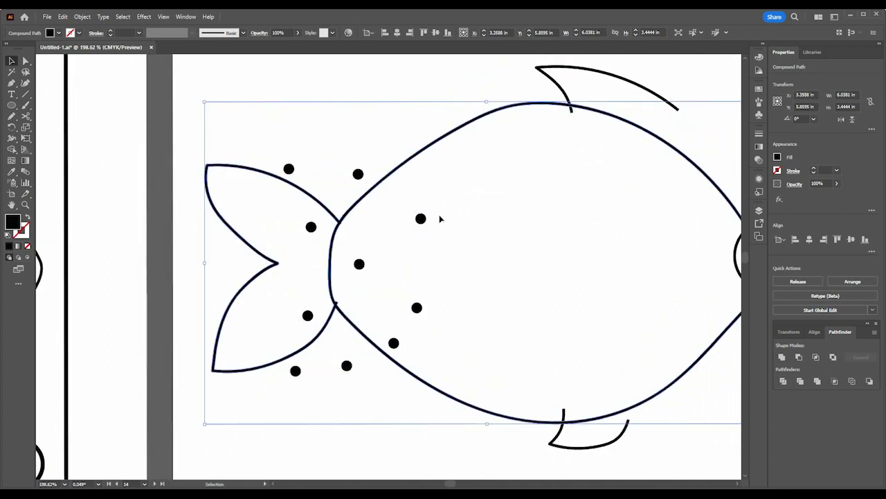
{"action": "key", "text": "ctrl+z"}
Erase the tail outline with the Eraser tool, leaving the tail dots and the closed body outline
{"action": "scroll", "coordinate": [443, 267], "scroll_direction": "up", "scroll_amount": 3}
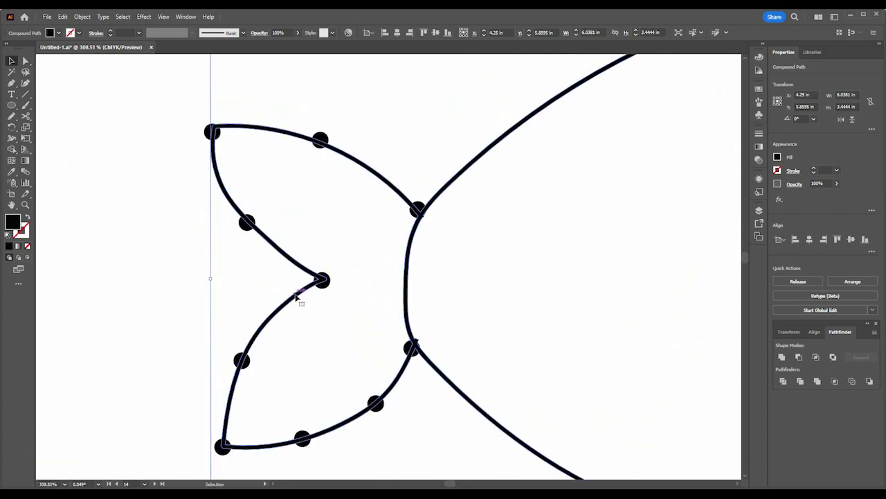
{"action": "left_click_drag", "start_coordinate": [30, 118], "coordinate": [54, 116]}
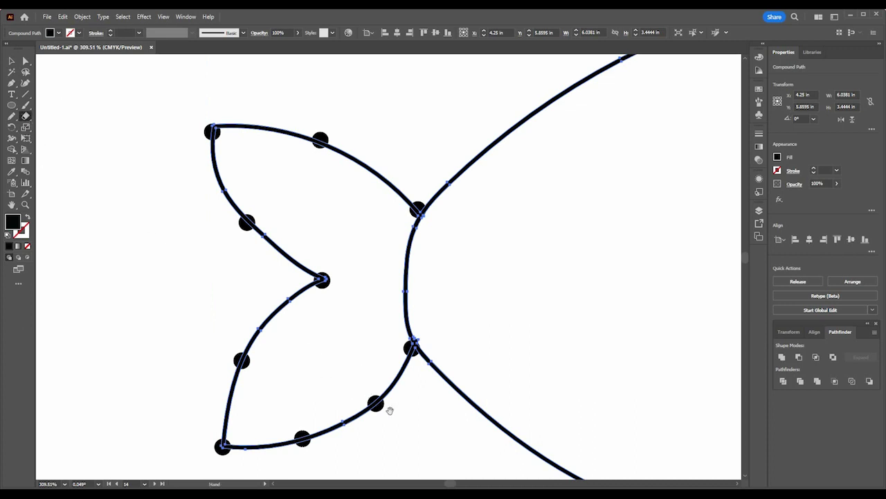
{"action": "scroll", "coordinate": [367, 373], "scroll_direction": "up", "scroll_amount": 3}
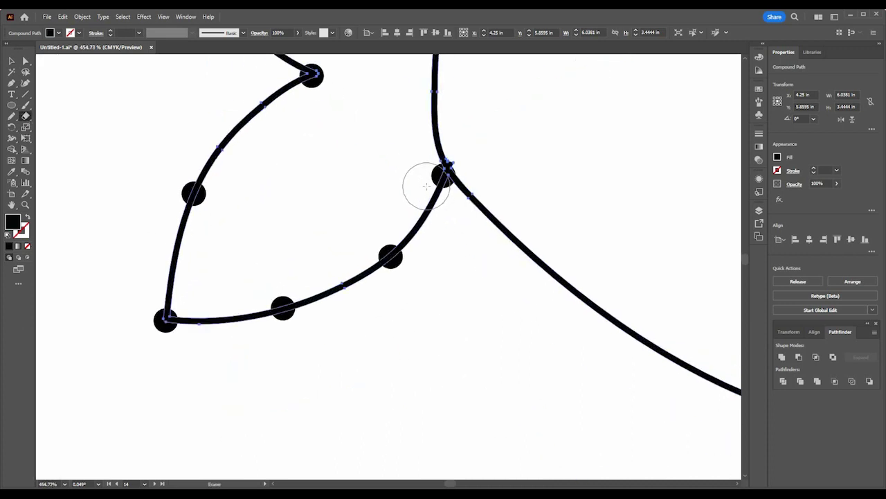
{"action": "mouse_move", "coordinate": [426, 185]}
{"action": "left_mouse_down"}
{"action": "mouse_move", "coordinate": [400, 255]}
{"action": "mouse_move", "coordinate": [337, 301]}
{"action": "mouse_move", "coordinate": [205, 323]}
{"action": "mouse_move", "coordinate": [178, 313]}
{"action": "mouse_move", "coordinate": [221, 169]}
{"action": "mouse_move", "coordinate": [268, 116]}
{"action": "mouse_move", "coordinate": [315, 78]}
{"action": "left_mouse_up"}
{"action": "scroll", "coordinate": [379, 349], "scroll_direction": "up", "scroll_amount": 5}
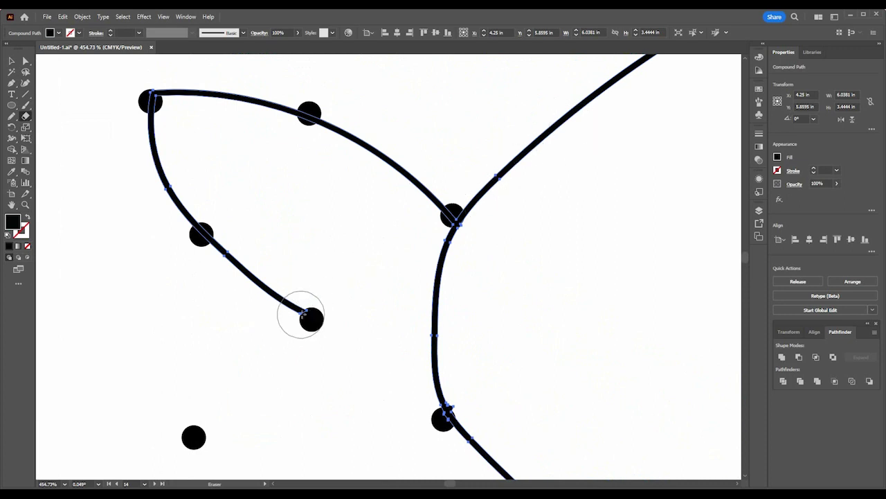
{"action": "mouse_move", "coordinate": [314, 317]}
{"action": "left_mouse_down"}
{"action": "mouse_move", "coordinate": [213, 246]}
{"action": "mouse_move", "coordinate": [179, 191]}
{"action": "mouse_move", "coordinate": [157, 135]}
{"action": "mouse_move", "coordinate": [158, 101]}
{"action": "mouse_move", "coordinate": [353, 116]}
{"action": "mouse_move", "coordinate": [414, 163]}
{"action": "mouse_move", "coordinate": [435, 209]}
{"action": "left_mouse_up"}
{"action": "left_click", "coordinate": [11, 61]}
{"action": "left_click", "coordinate": [118, 75]}
{"action": "scroll", "coordinate": [380, 192], "scroll_direction": "down", "scroll_amount": 10}
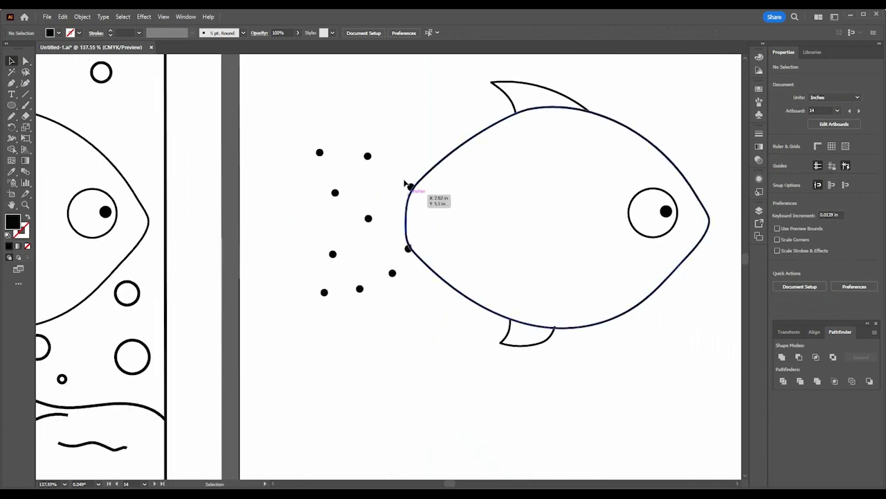
Copy a tail dot onto the top fin, placing dots at both base ends, the tip and midway along the upper edge
{"action": "scroll", "coordinate": [407, 210], "scroll_direction": "down", "scroll_amount": 2}
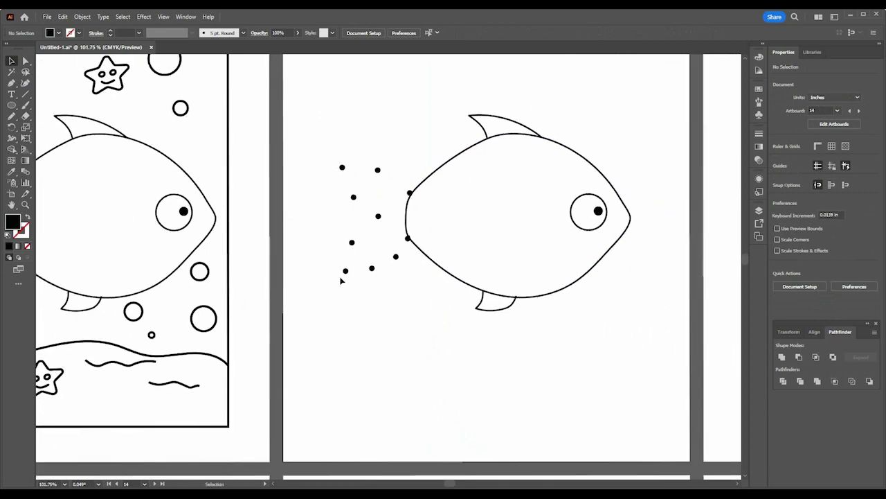
{"action": "scroll", "coordinate": [340, 280], "scroll_direction": "left", "scroll_amount": 5}
{"action": "scroll", "coordinate": [443, 275], "scroll_direction": "up", "scroll_amount": 4}
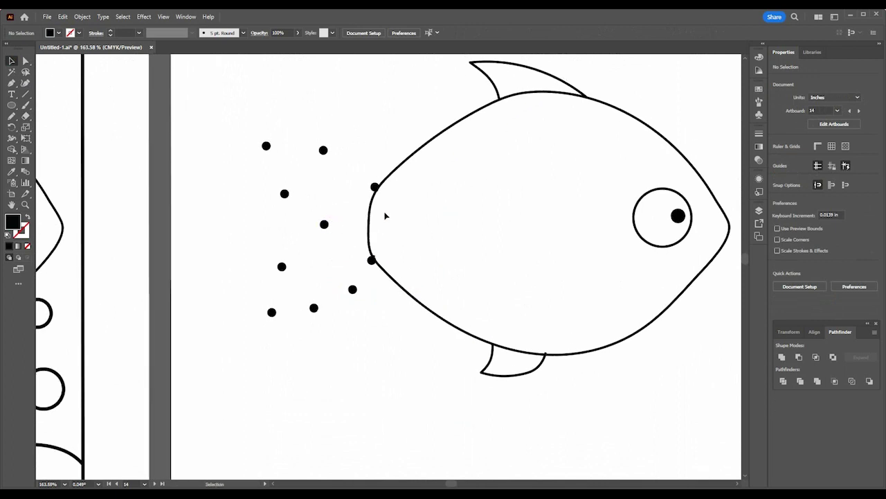
{"action": "scroll", "coordinate": [387, 210], "scroll_direction": "up", "scroll_amount": 2}
{"action": "scroll", "coordinate": [416, 249], "scroll_direction": "right", "scroll_amount": 1}
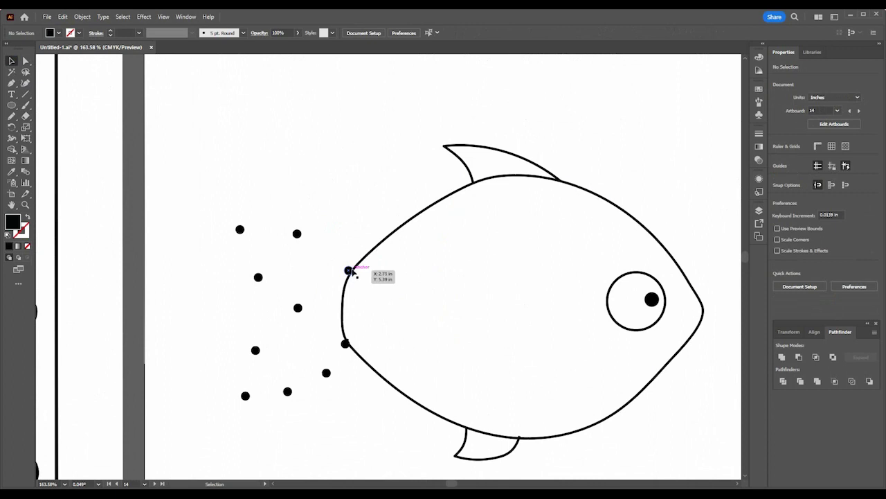
{"action": "scroll", "coordinate": [453, 194], "scroll_direction": "up", "scroll_amount": 2}
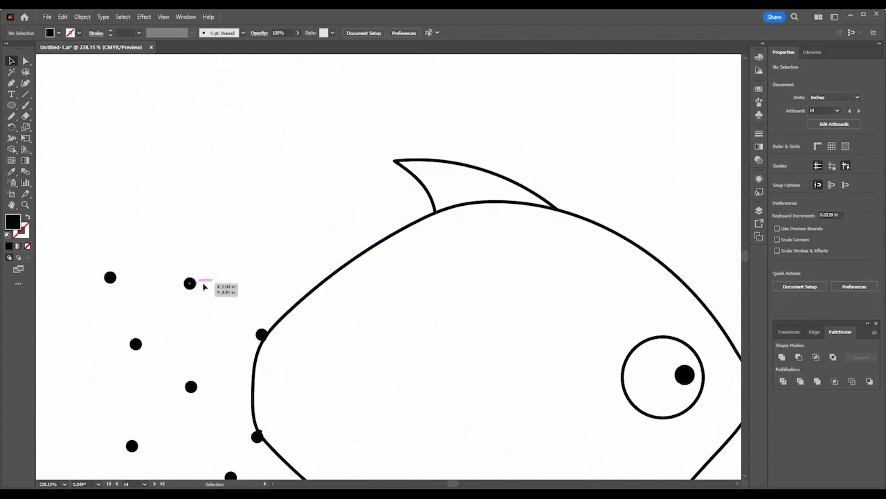
{"action": "left_click_drag", "start_coordinate": [190, 283], "coordinate": [432, 211]}
{"action": "scroll", "coordinate": [485, 196], "scroll_direction": "up", "scroll_amount": 3}
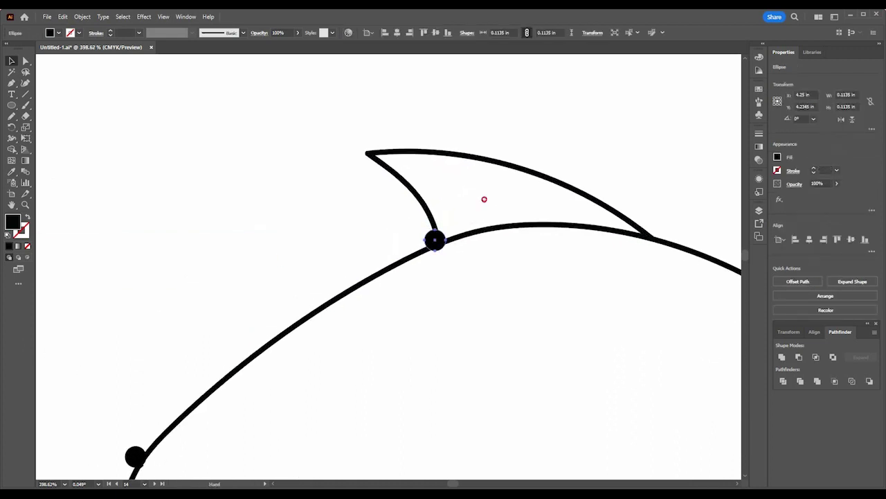
{"action": "left_click_drag", "start_coordinate": [441, 295], "coordinate": [376, 214]}
{"action": "key", "text": "ctrl+z"}
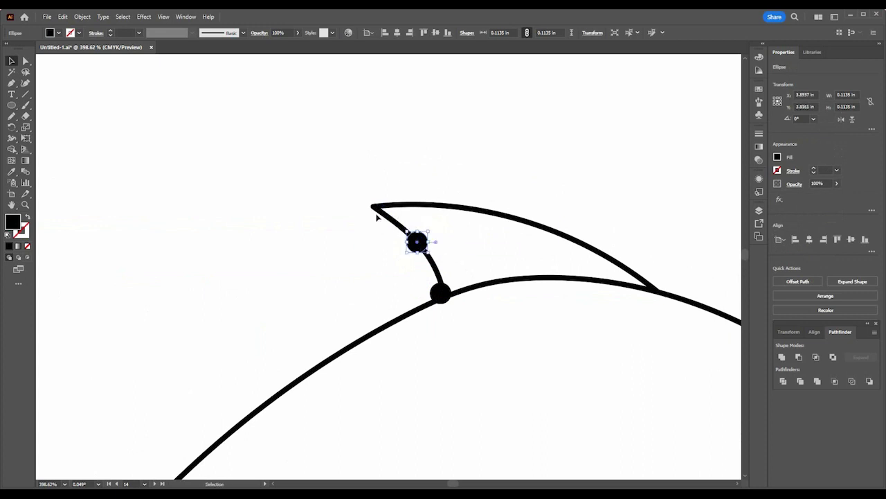
{"action": "left_click_drag", "start_coordinate": [418, 243], "coordinate": [506, 214]}
{"action": "left_click_drag", "start_coordinate": [506, 214], "coordinate": [649, 280]}
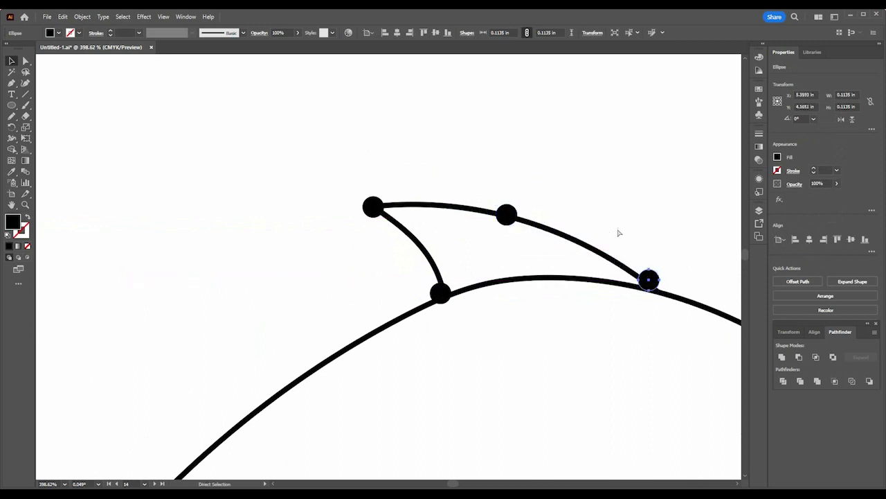
Move the top fin outline away from its dots and delete it
{"action": "key", "text": "ctrl+0"}
{"action": "left_click_drag", "start_coordinate": [442, 191], "coordinate": [579, 210]}
{"action": "left_click", "coordinate": [503, 233]}
{"action": "left_click_drag", "start_coordinate": [503, 233], "coordinate": [464, 162]}
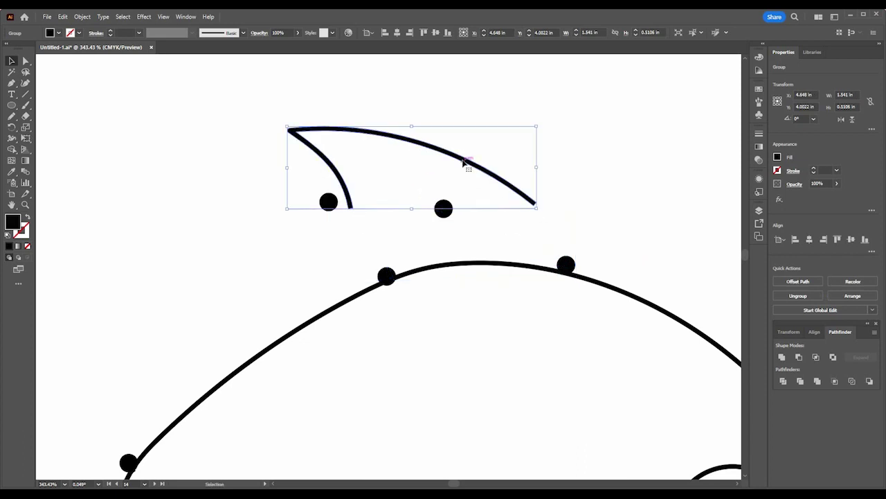
{"action": "key", "text": "Delete"}
{"action": "scroll", "coordinate": [444, 208], "scroll_direction": "down", "scroll_amount": 5}
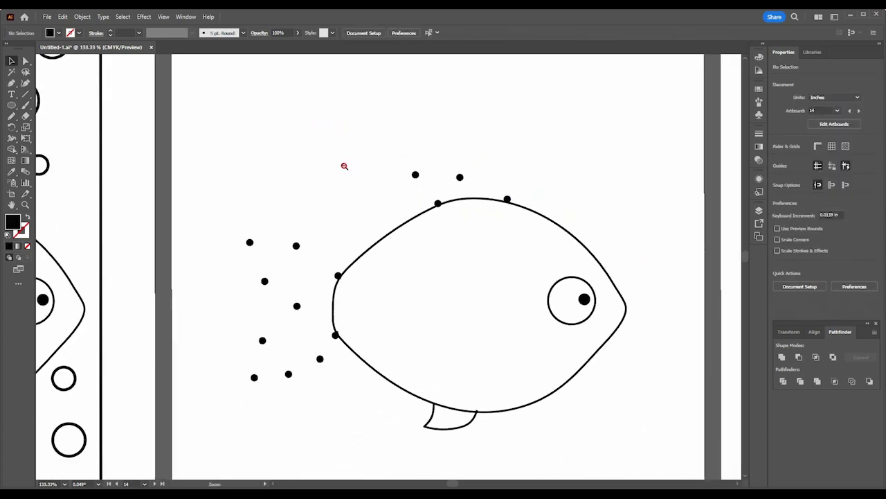
Copy the number 1 label from the whale page to the dot at the lower tail-body joint on the fish page
{"action": "scroll", "coordinate": [356, 226], "scroll_direction": "left", "scroll_amount": 3}
{"action": "scroll", "coordinate": [409, 224], "scroll_direction": "left", "scroll_amount": 10}
{"action": "scroll", "coordinate": [388, 263], "scroll_direction": "down", "scroll_amount": 2}
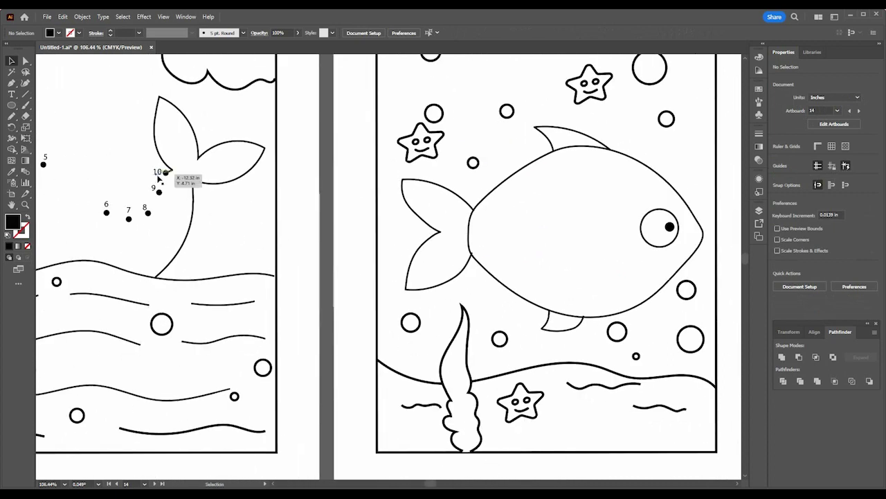
{"action": "scroll", "coordinate": [215, 207], "scroll_direction": "down", "scroll_amount": 2}
{"action": "left_click_drag", "start_coordinate": [154, 223], "coordinate": [324, 198]}
{"action": "left_click_drag", "start_coordinate": [166, 195], "coordinate": [732, 272]}
{"action": "key", "text": "space"}
{"action": "left_click_drag", "start_coordinate": [708, 245], "coordinate": [107, 245]}
{"action": "left_click_drag", "start_coordinate": [142, 272], "coordinate": [365, 234]}
{"action": "scroll", "coordinate": [435, 233], "scroll_direction": "up", "scroll_amount": 5}
{"action": "scroll", "coordinate": [552, 295], "scroll_direction": "down", "scroll_amount": 2}
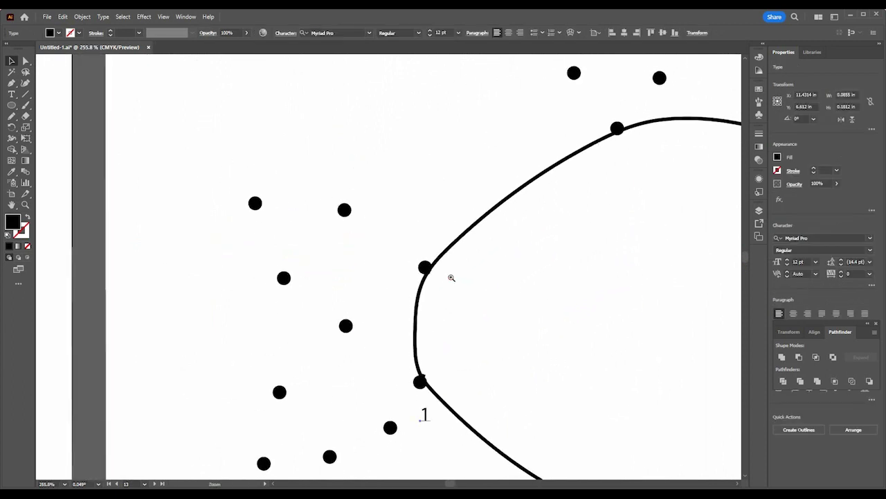
Duplicate the 1 label above the dot at the upper tail-body joint and change the copy to 10
{"action": "left_click_drag", "start_coordinate": [421, 411], "coordinate": [418, 246]}
{"action": "left_click", "coordinate": [11, 94]}
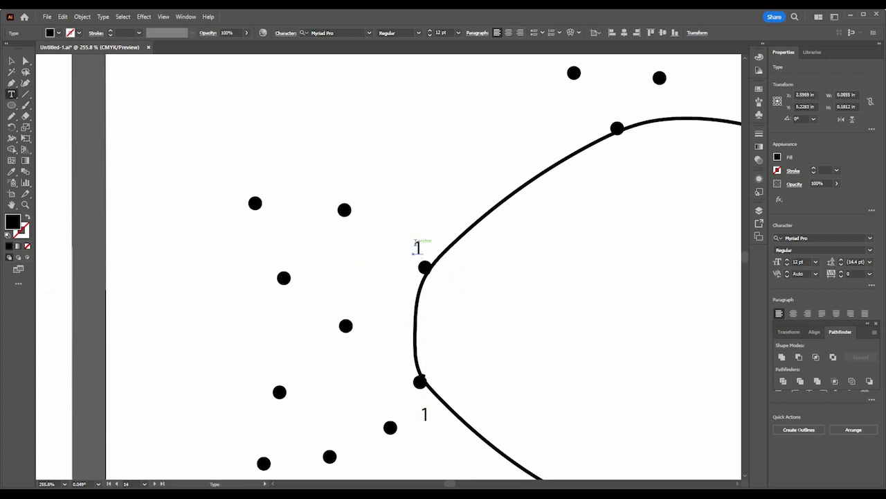
{"action": "left_click", "coordinate": [418, 247]}
{"action": "type", "text": "0"}
{"action": "left_click", "coordinate": [11, 61]}
{"action": "left_click", "coordinate": [331, 123]}
Copy the 10 label next to each of the four top fin dots
{"action": "scroll", "coordinate": [420, 138], "scroll_direction": "down", "scroll_amount": 2}
{"action": "left_click_drag", "start_coordinate": [421, 138], "coordinate": [276, 198]}
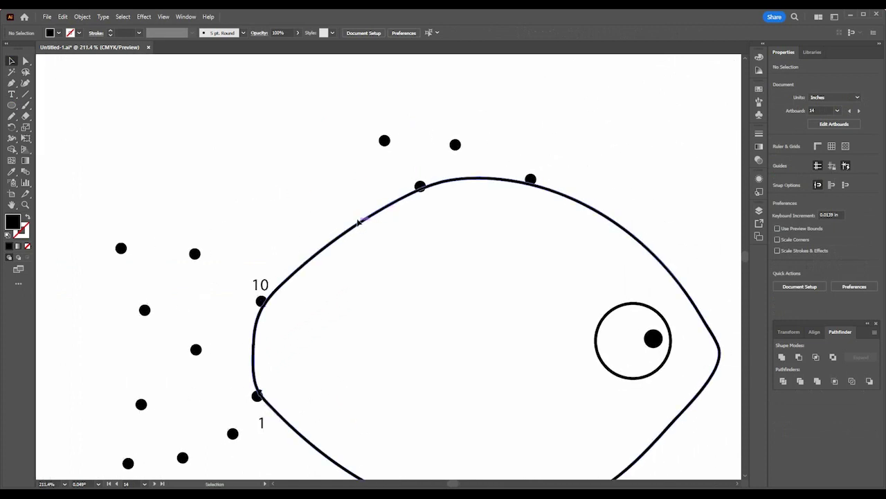
{"action": "left_click_drag", "start_coordinate": [264, 286], "coordinate": [366, 139]}
{"action": "left_click_drag", "start_coordinate": [367, 140], "coordinate": [544, 164]}
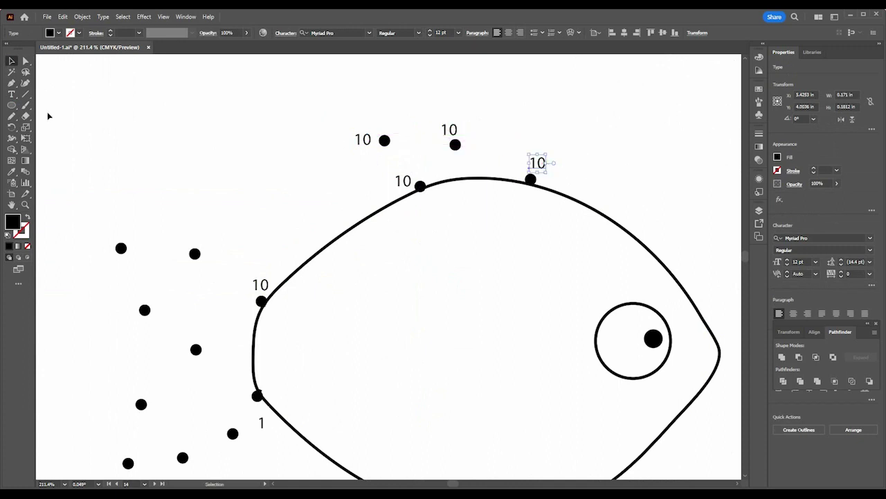
Renumber the four top fin labels, originally copies of 10, to 11, 12, 13 and 14 in order around the fin
{"action": "left_click", "coordinate": [11, 93]}
{"action": "left_click_drag", "start_coordinate": [403, 181], "coordinate": [411, 181]}
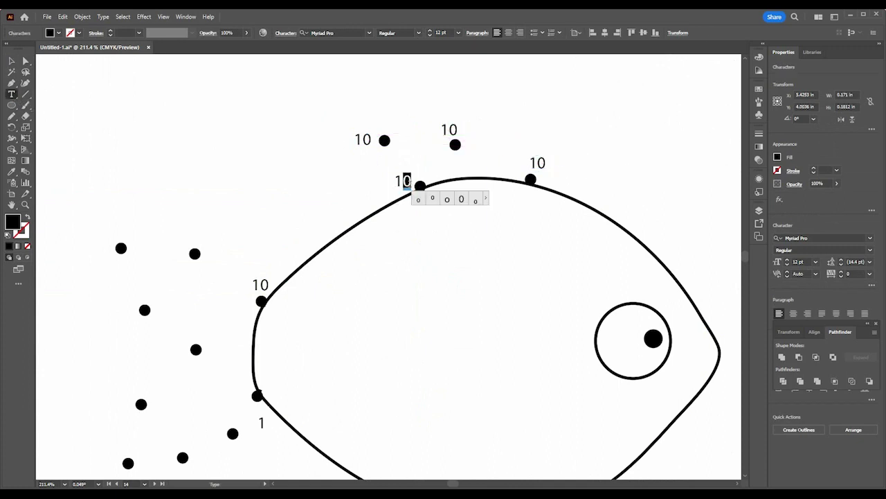
{"action": "type", "text": "1"}
{"action": "left_click_drag", "start_coordinate": [363, 139], "coordinate": [371, 139]}
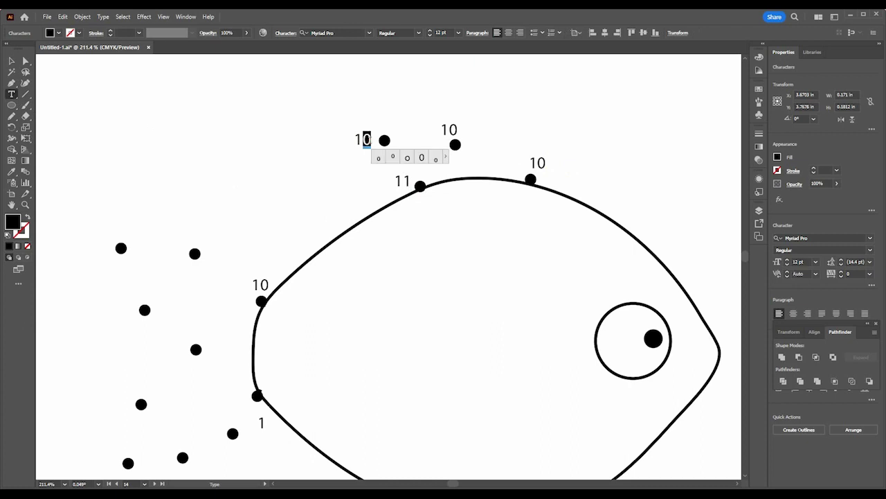
{"action": "type", "text": "2"}
{"action": "left_click_drag", "start_coordinate": [450, 129], "coordinate": [457, 130]}
{"action": "type", "text": "3"}
{"action": "left_click", "coordinate": [545, 163]}
{"action": "left_click", "coordinate": [544, 164], "text": "ctrl"}
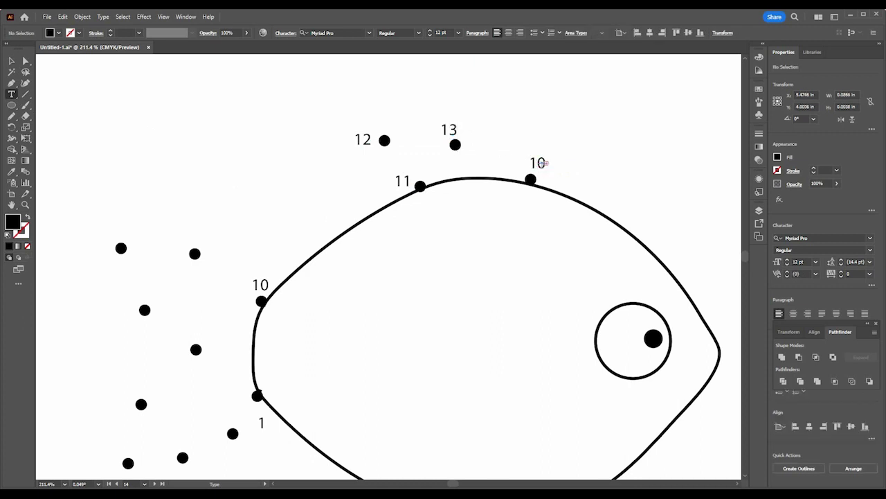
{"action": "left_click", "coordinate": [536, 161]}
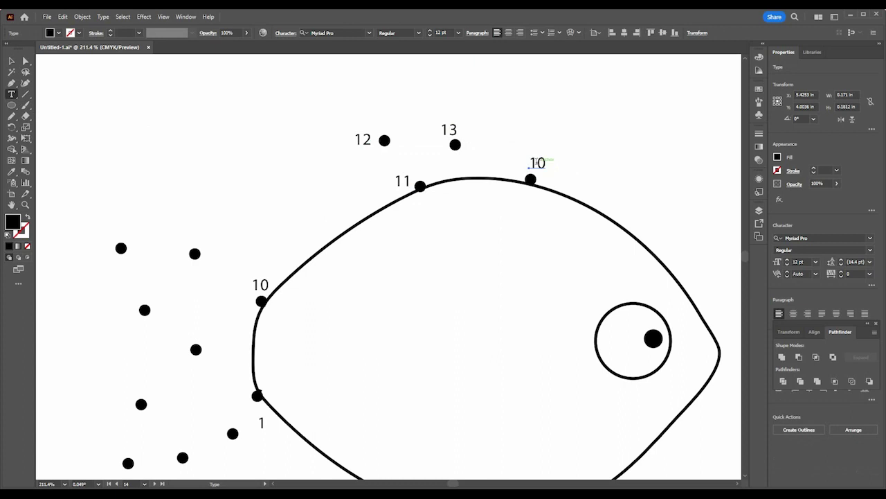
{"action": "left_click_drag", "start_coordinate": [538, 162], "coordinate": [552, 171]}
{"action": "type", "text": "4"}
{"action": "left_click", "coordinate": [11, 61]}
{"action": "left_click", "coordinate": [377, 123]}
Switch to the Amazon listings in the browser and examine the sample page images of the School Zone Numbers 1-25 Dot-to-Dots Workbook
{"action": "left_click_drag", "start_coordinate": [401, 116], "coordinate": [353, 219]}
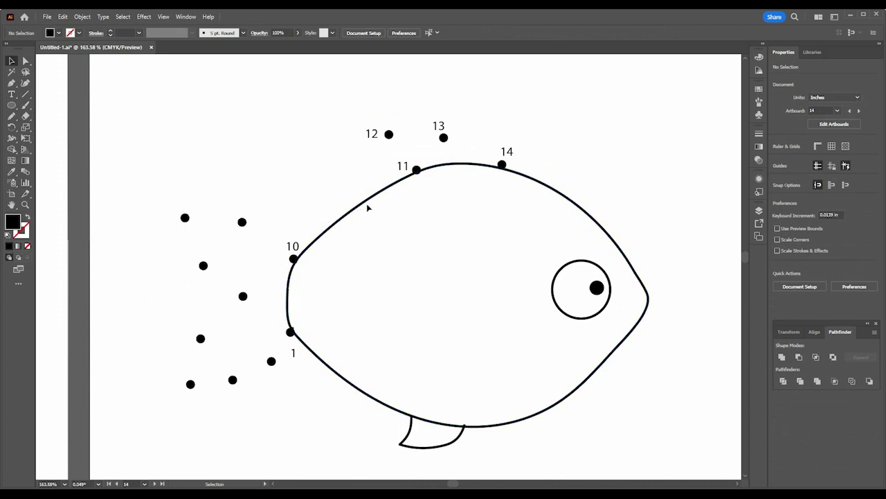
{"action": "left_click_drag", "start_coordinate": [321, 207], "coordinate": [386, 205]}
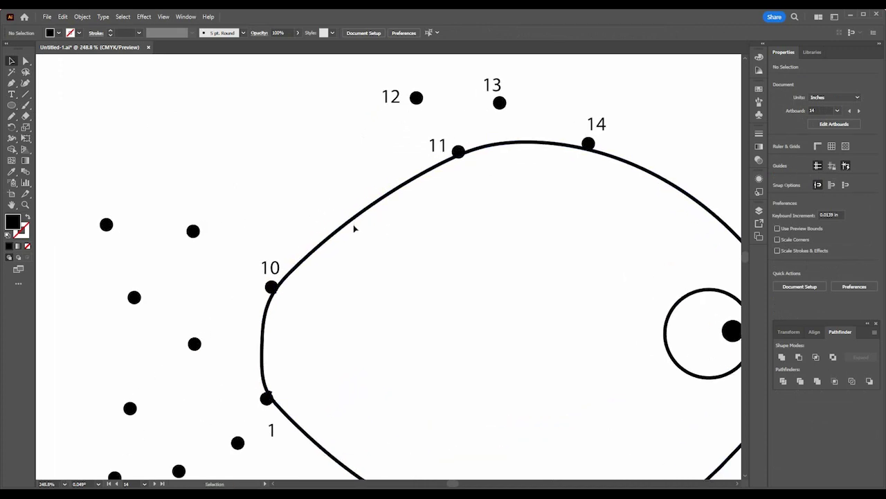
{"action": "scroll", "coordinate": [351, 234], "scroll_direction": "down", "scroll_amount": 4}
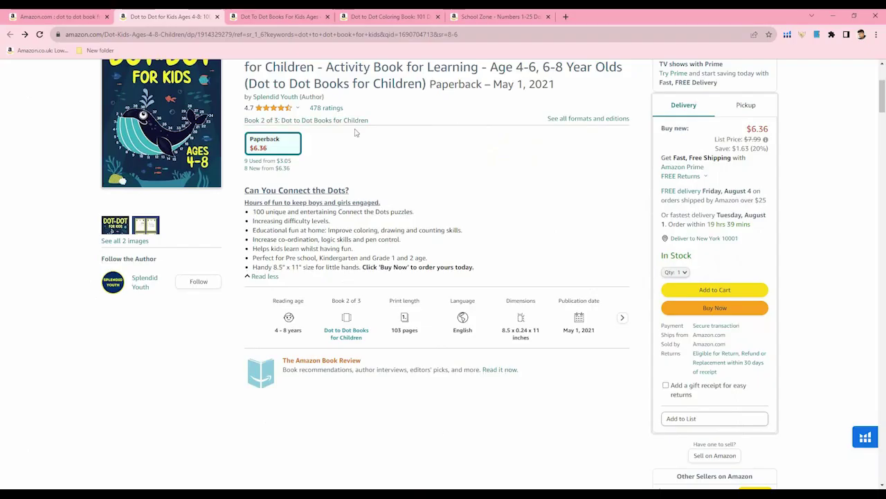
{"action": "left_click", "coordinate": [497, 19]}
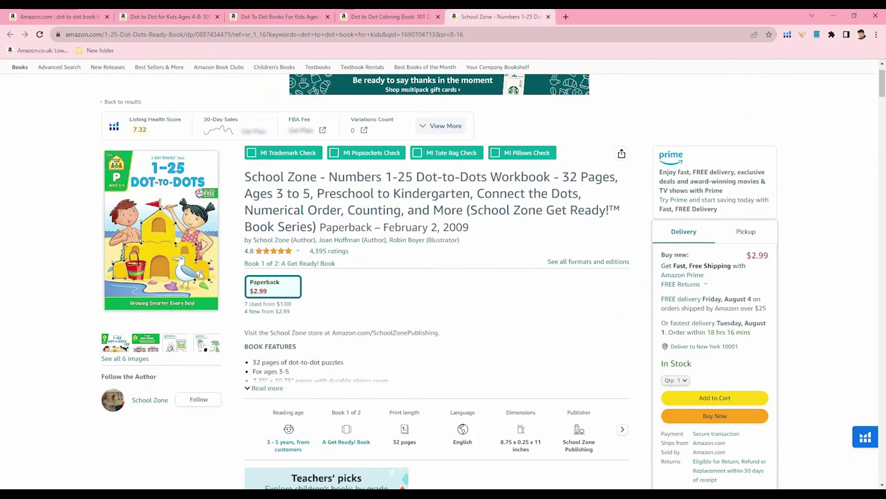
{"action": "left_click", "coordinate": [207, 346]}
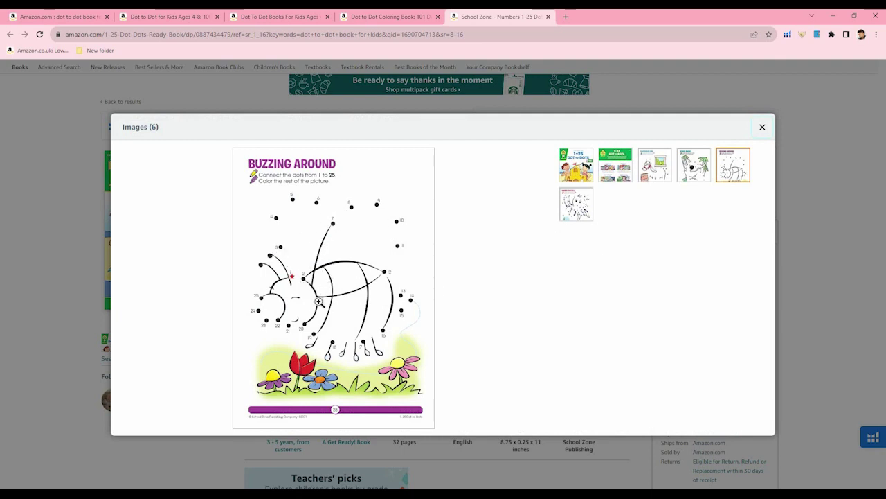
{"action": "left_click", "coordinate": [693, 173]}
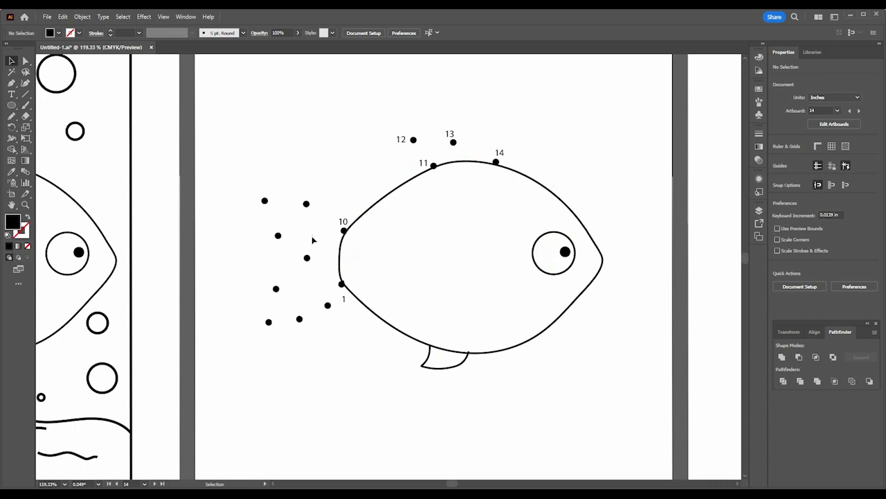
Return to Illustrator and examine the cow page up close, including the animal's body, spots, legs and rope
{"action": "scroll", "coordinate": [477, 243], "scroll_direction": "down", "scroll_amount": 5}
{"action": "scroll", "coordinate": [478, 263], "scroll_direction": "up", "scroll_amount": 5}
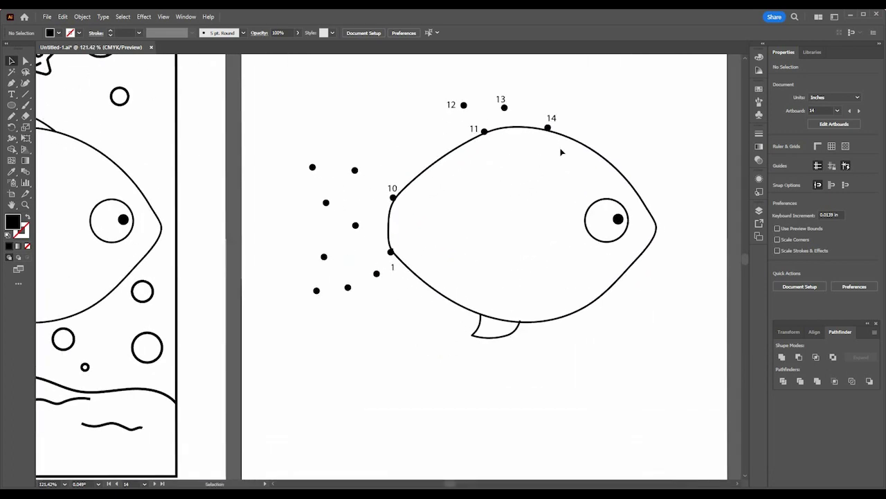
{"action": "scroll", "coordinate": [401, 187], "scroll_direction": "down", "scroll_amount": 2}
{"action": "scroll", "coordinate": [401, 187], "scroll_direction": "down", "scroll_amount": 3}
{"action": "left_click_drag", "start_coordinate": [362, 267], "coordinate": [461, 267]}
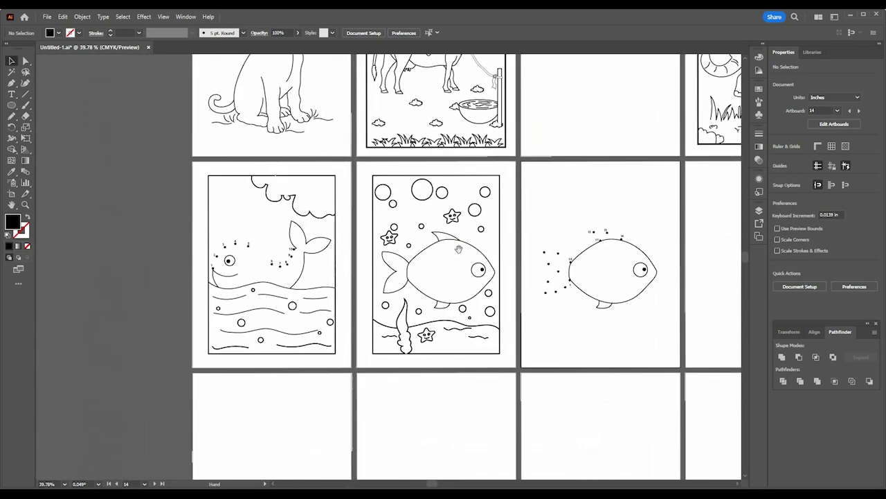
{"action": "left_click_drag", "start_coordinate": [358, 263], "coordinate": [273, 390]}
{"action": "scroll", "coordinate": [303, 220], "scroll_direction": "up", "scroll_amount": 5}
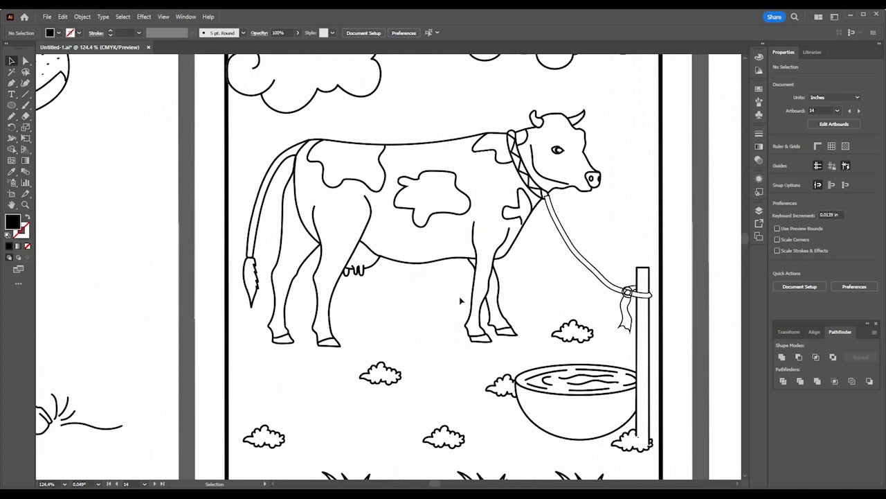
{"action": "scroll", "coordinate": [521, 250], "scroll_direction": "up", "scroll_amount": 4}
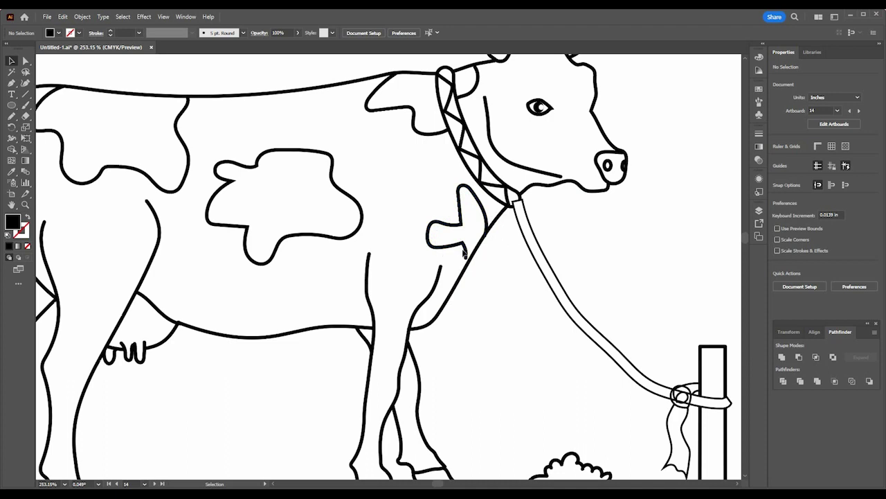
{"action": "key", "text": "ctrl+space"}
{"action": "mouse_move", "coordinate": [509, 223]}
{"action": "left_mouse_down"}
{"action": "mouse_move", "coordinate": [457, 225]}
{"action": "mouse_move", "coordinate": [507, 217]}
{"action": "left_mouse_up"}
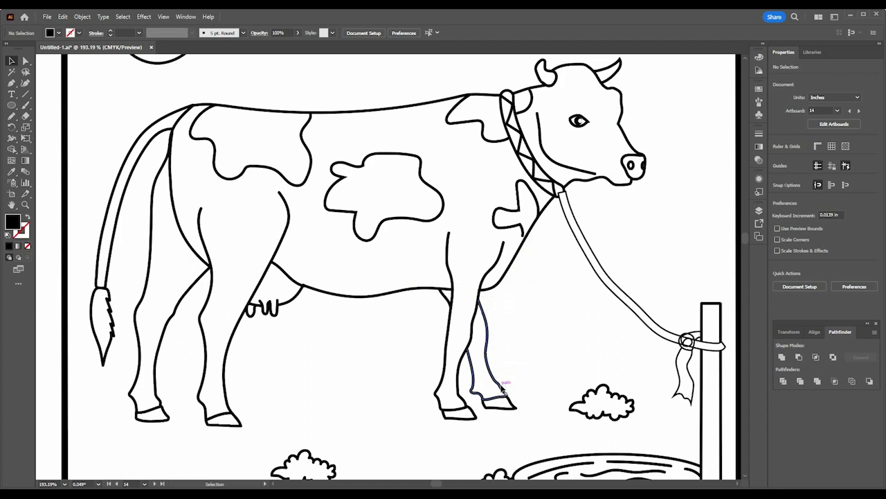
Group the dotted fish with its numbers and swap it into the underwater scene in place of the complete fish outline
{"action": "scroll", "coordinate": [503, 392], "scroll_direction": "down", "scroll_amount": 8}
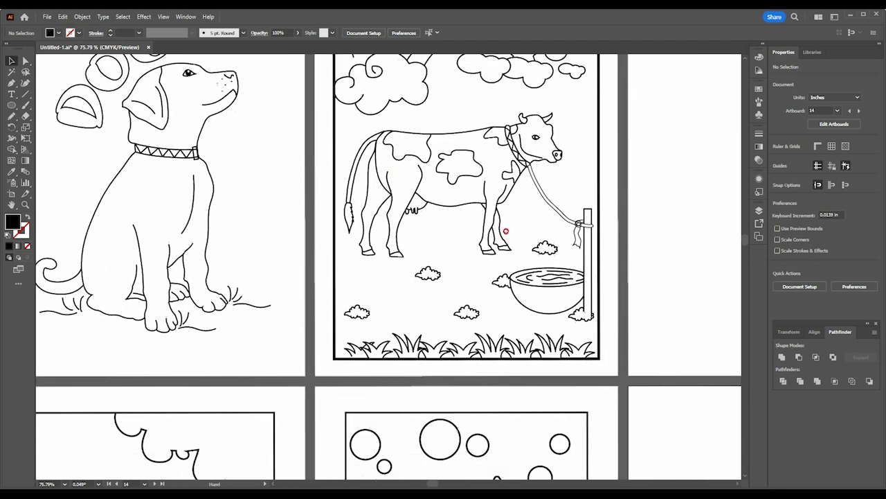
{"action": "scroll", "coordinate": [418, 216], "scroll_direction": "down", "scroll_amount": 5}
{"action": "scroll", "coordinate": [418, 216], "scroll_direction": "right", "scroll_amount": 5}
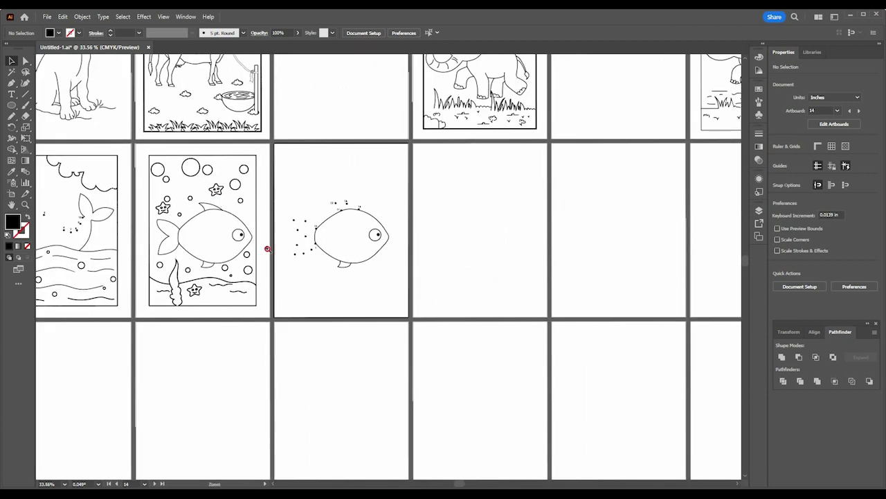
{"action": "scroll", "coordinate": [316, 277], "scroll_direction": "up", "scroll_amount": 2}
{"action": "scroll", "coordinate": [317, 278], "scroll_direction": "left", "scroll_amount": 3}
{"action": "scroll", "coordinate": [270, 256], "scroll_direction": "left", "scroll_amount": 3}
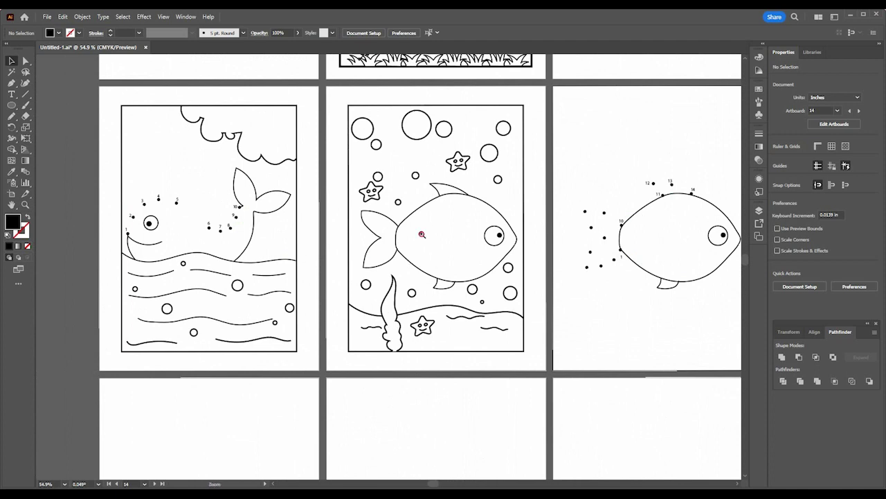
{"action": "scroll", "coordinate": [424, 234], "scroll_direction": "up", "scroll_amount": 4}
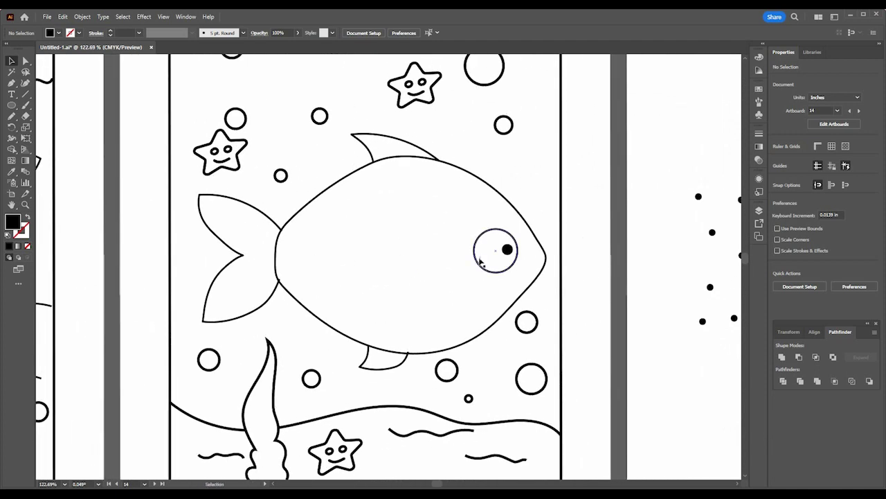
{"action": "scroll", "coordinate": [419, 243], "scroll_direction": "down", "scroll_amount": 3}
{"action": "scroll", "coordinate": [616, 225], "scroll_direction": "right", "scroll_amount": 3}
{"action": "left_click_drag", "start_coordinate": [489, 175], "coordinate": [684, 308]}
{"action": "key", "text": "a"}
{"action": "key", "text": "v"}
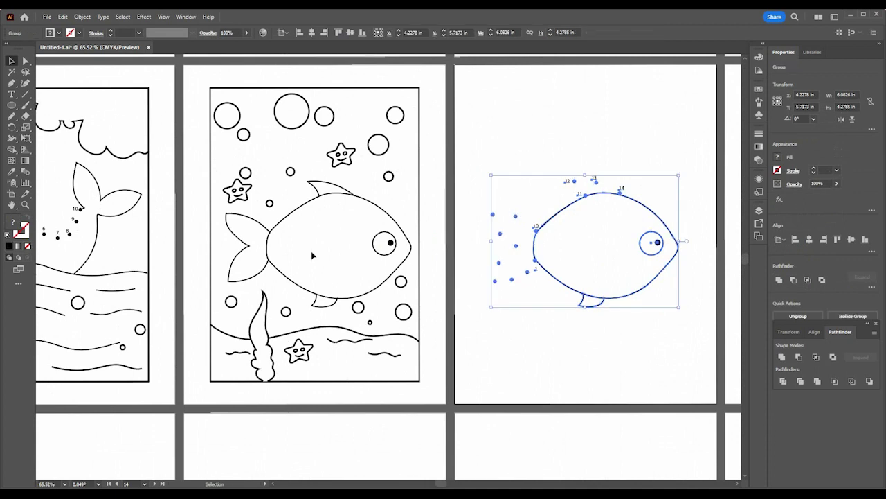
{"action": "left_click_drag", "start_coordinate": [390, 243], "coordinate": [687, 393]}
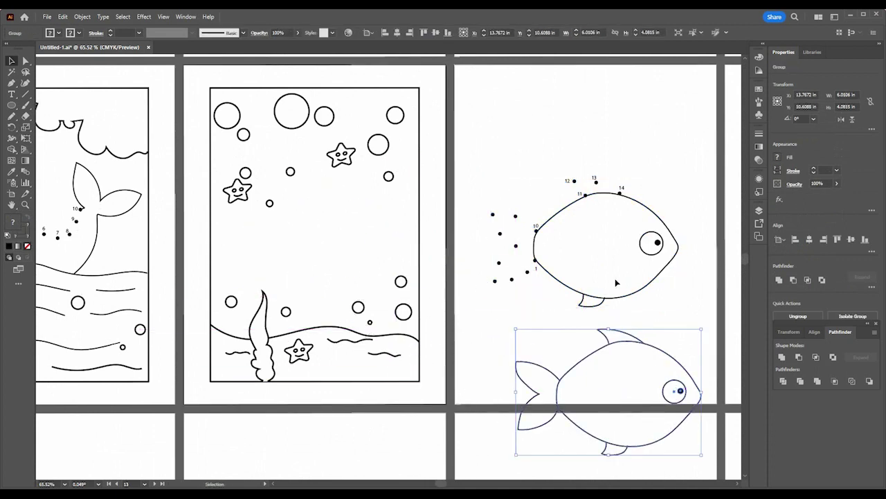
{"action": "left_click_drag", "start_coordinate": [659, 242], "coordinate": [388, 247]}
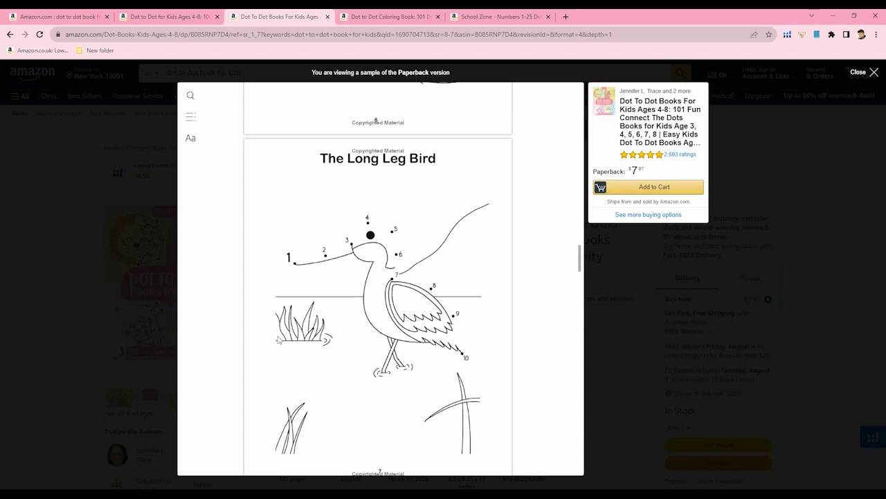
Examine the Long Leg Bird and Aardvark pages in the Amazon sample of Dot To Dot Books For Kids Ages 4-8
{"action": "scroll", "coordinate": [388, 378], "scroll_direction": "down", "scroll_amount": 3}
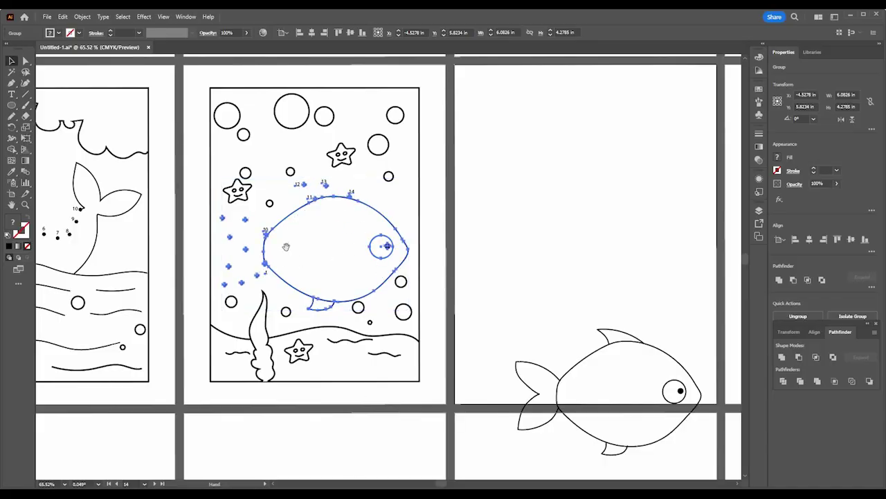
{"action": "scroll", "coordinate": [341, 242], "scroll_direction": "left", "scroll_amount": 5}
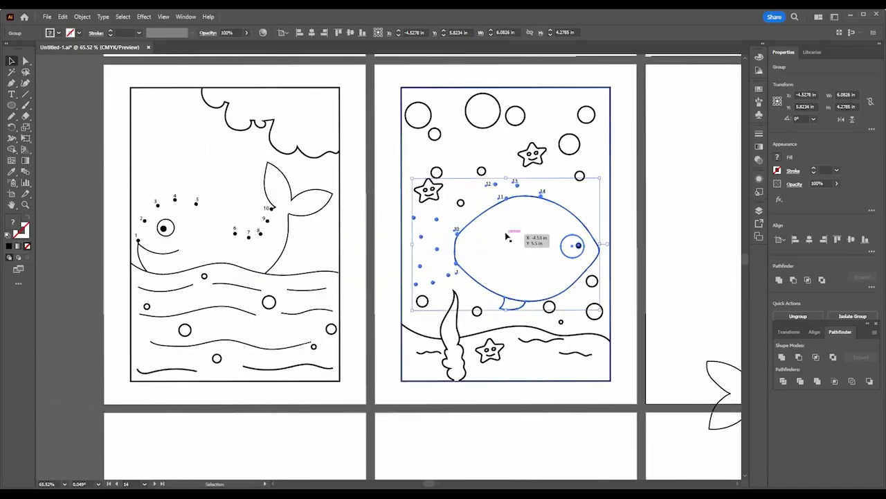
{"action": "scroll", "coordinate": [500, 234], "scroll_direction": "right", "scroll_amount": 2}
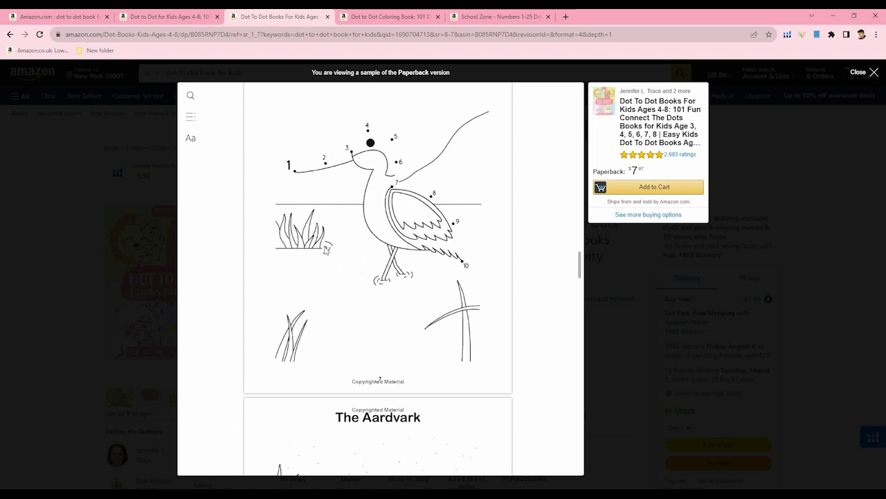
{"action": "scroll", "coordinate": [327, 250], "scroll_direction": "down", "scroll_amount": 5}
{"action": "scroll", "coordinate": [351, 338], "scroll_direction": "up", "scroll_amount": 2}
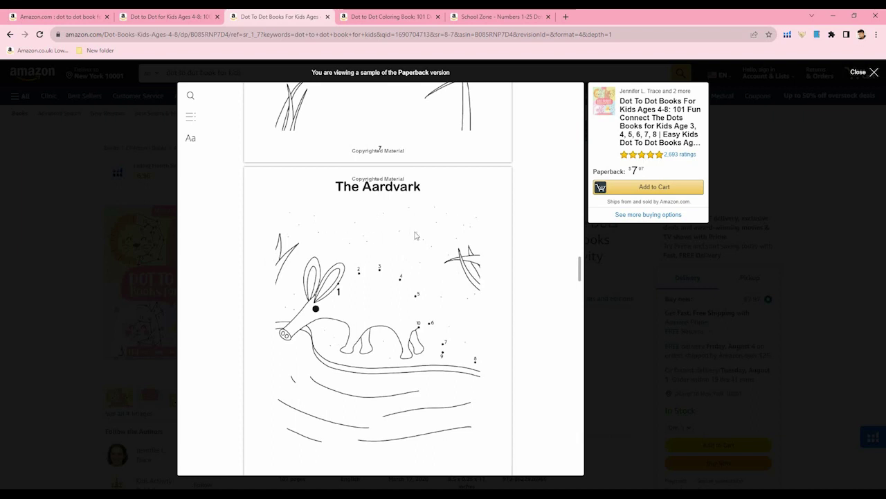
{"action": "scroll", "coordinate": [402, 308], "scroll_direction": "down", "scroll_amount": 6}
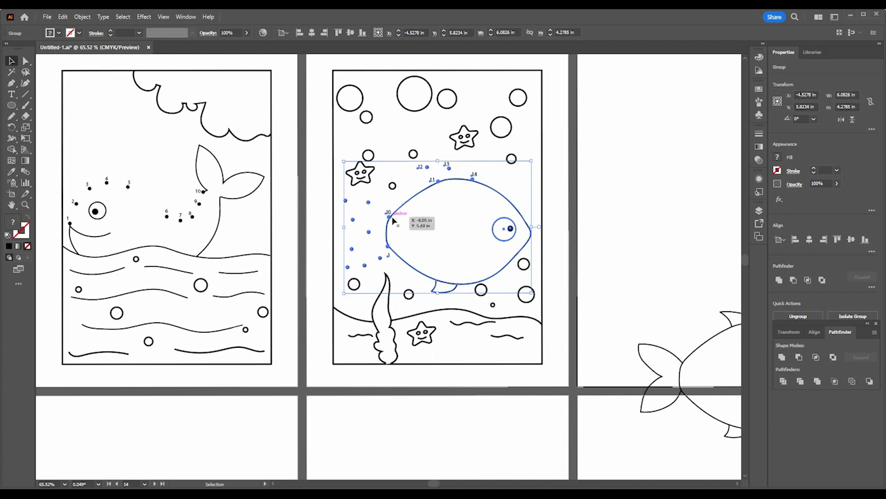
In Illustrator, draw a two-peaked mountain line about 4.6 in wide above the whale with the Pencil tool and give it a 1 pt stroke
{"action": "scroll", "coordinate": [307, 195], "scroll_direction": "left", "scroll_amount": 5}
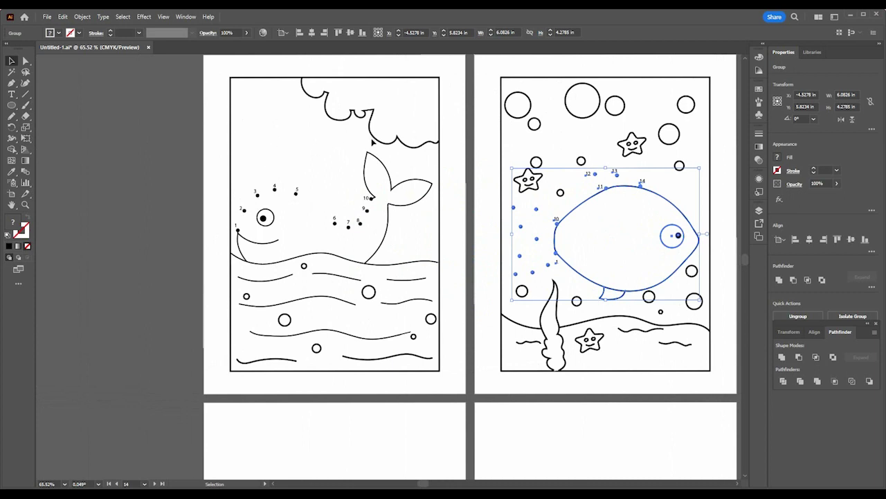
{"action": "left_click", "coordinate": [12, 117]}
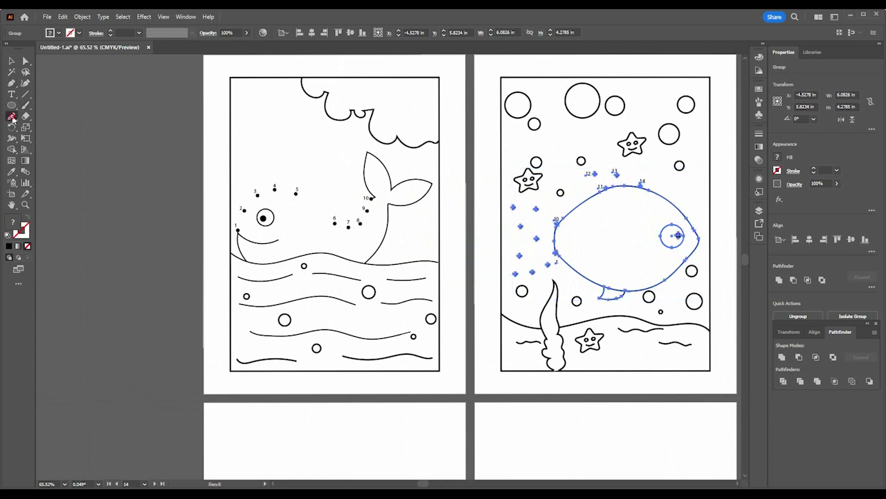
{"action": "mouse_move", "coordinate": [236, 154]}
{"action": "left_mouse_down"}
{"action": "mouse_move", "coordinate": [276, 98]}
{"action": "mouse_move", "coordinate": [326, 153]}
{"action": "mouse_move", "coordinate": [346, 133]}
{"action": "mouse_move", "coordinate": [377, 156]}
{"action": "left_mouse_up"}
{"action": "left_click", "coordinate": [121, 31]}
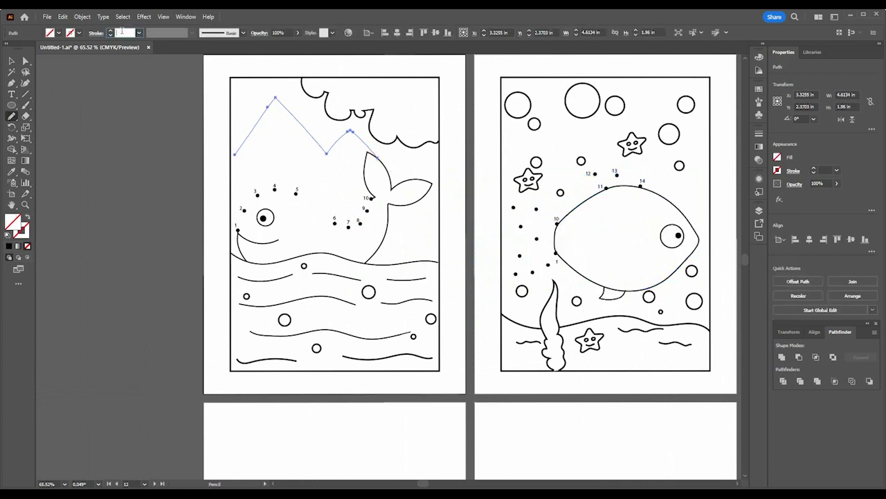
{"action": "type", "text": "1"}
{"action": "key", "text": "Return"}
{"action": "left_click", "coordinate": [13, 61]}
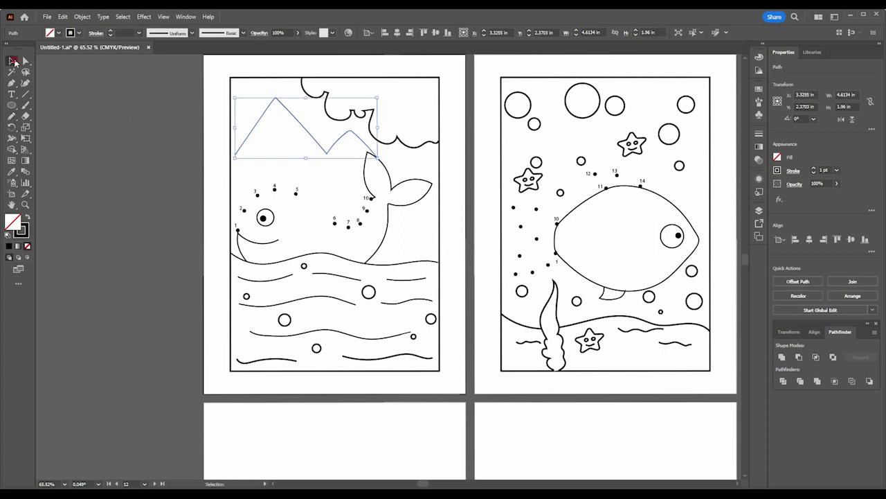
{"action": "left_click", "coordinate": [128, 201]}
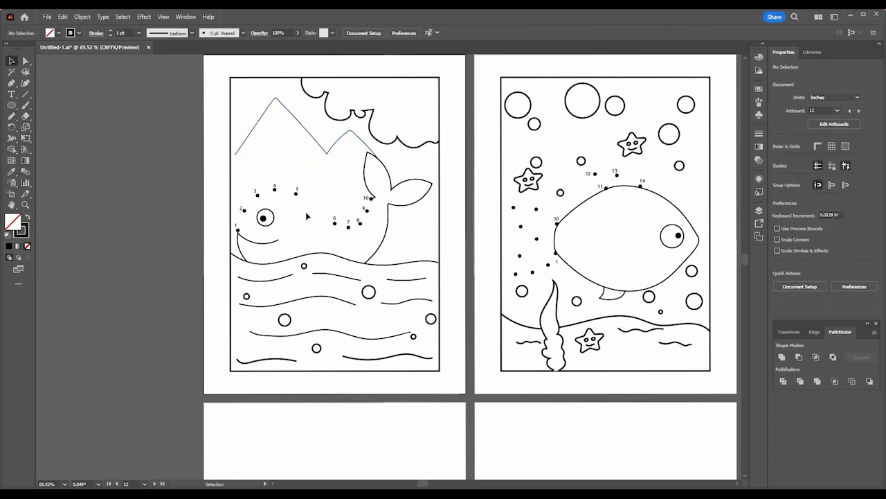
{"action": "scroll", "coordinate": [429, 249], "scroll_direction": "down", "scroll_amount": 4}
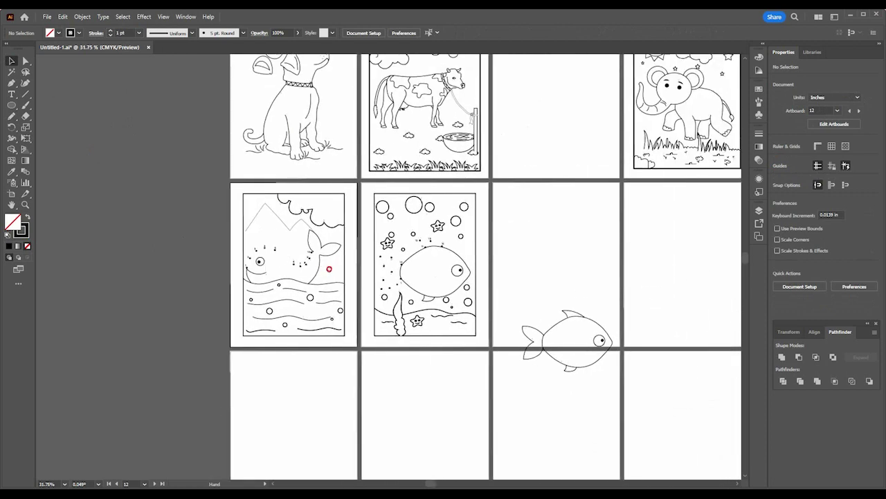
{"action": "scroll", "coordinate": [367, 180], "scroll_direction": "up", "scroll_amount": 2}
{"action": "scroll", "coordinate": [367, 180], "scroll_direction": "right", "scroll_amount": 2}
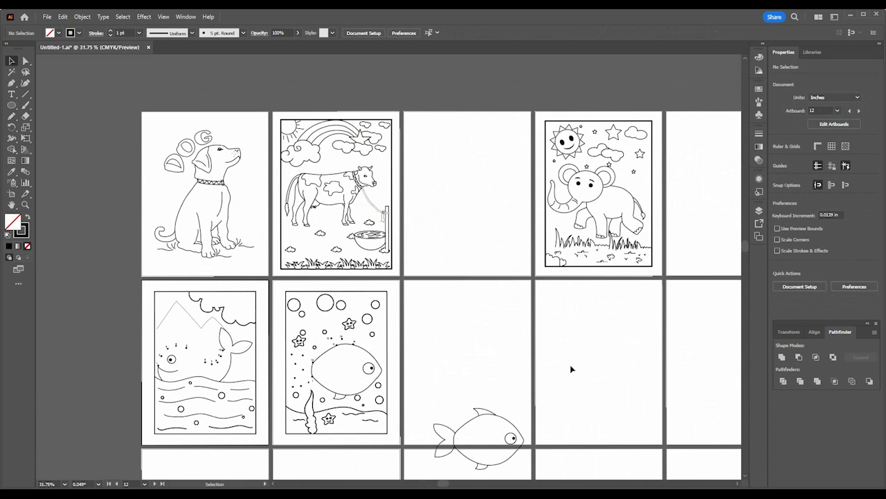
{"action": "scroll", "coordinate": [464, 376], "scroll_direction": "up", "scroll_amount": 3}
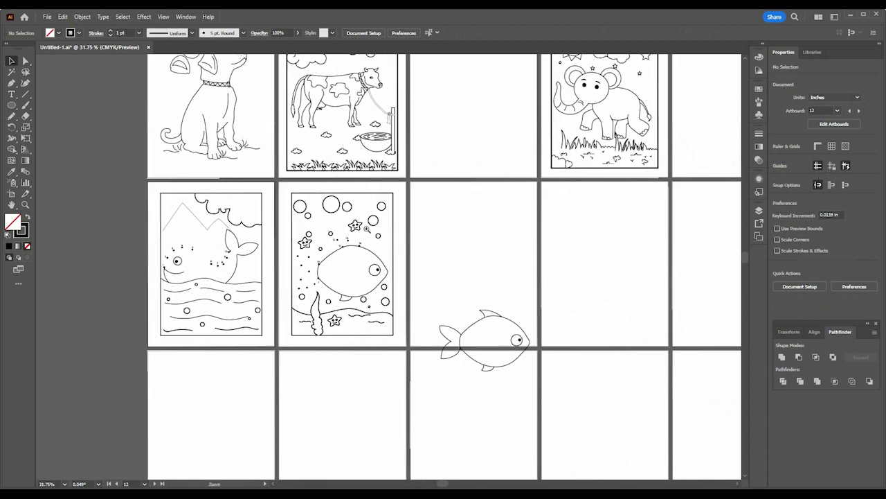
{"action": "left_click_drag", "start_coordinate": [439, 239], "coordinate": [444, 280]}
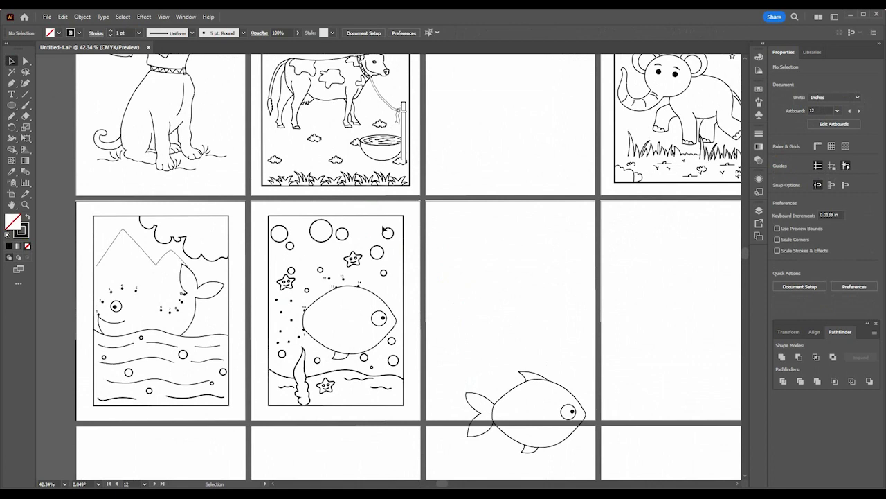